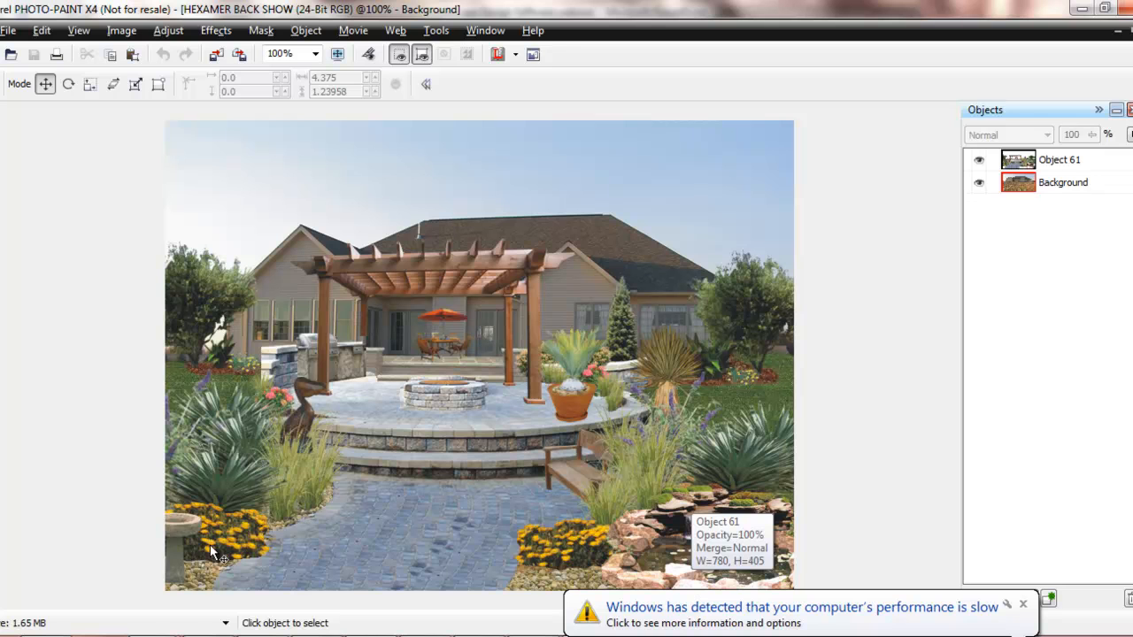
- Compare the backyard patio design with the original house photo by repeatedly hiding and showing Object 61
click(979, 163)
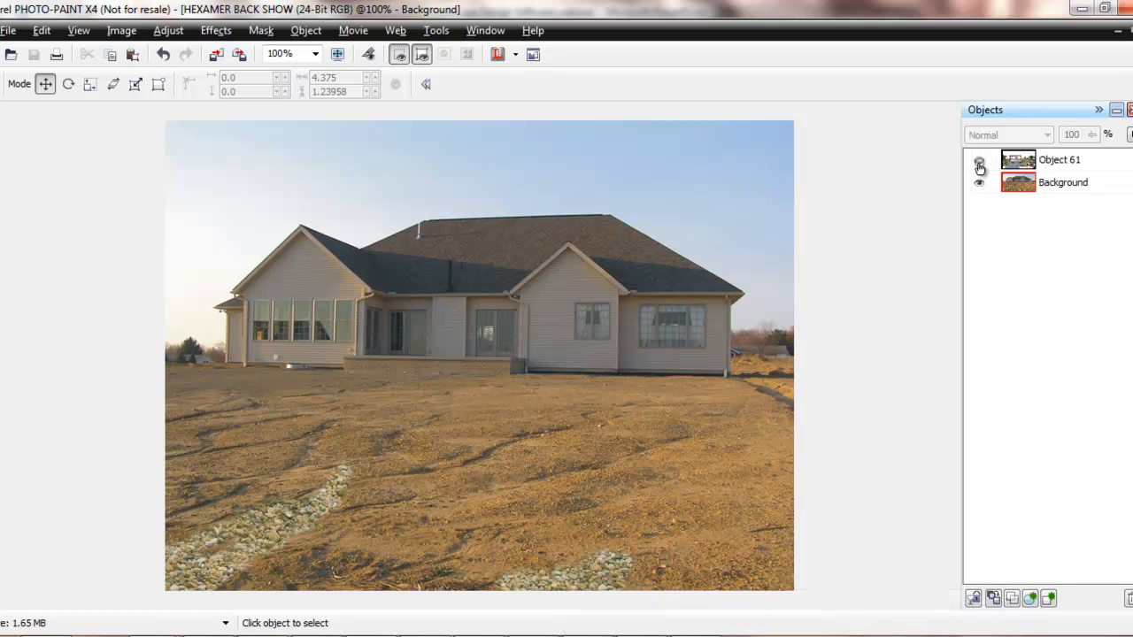
click(978, 165)
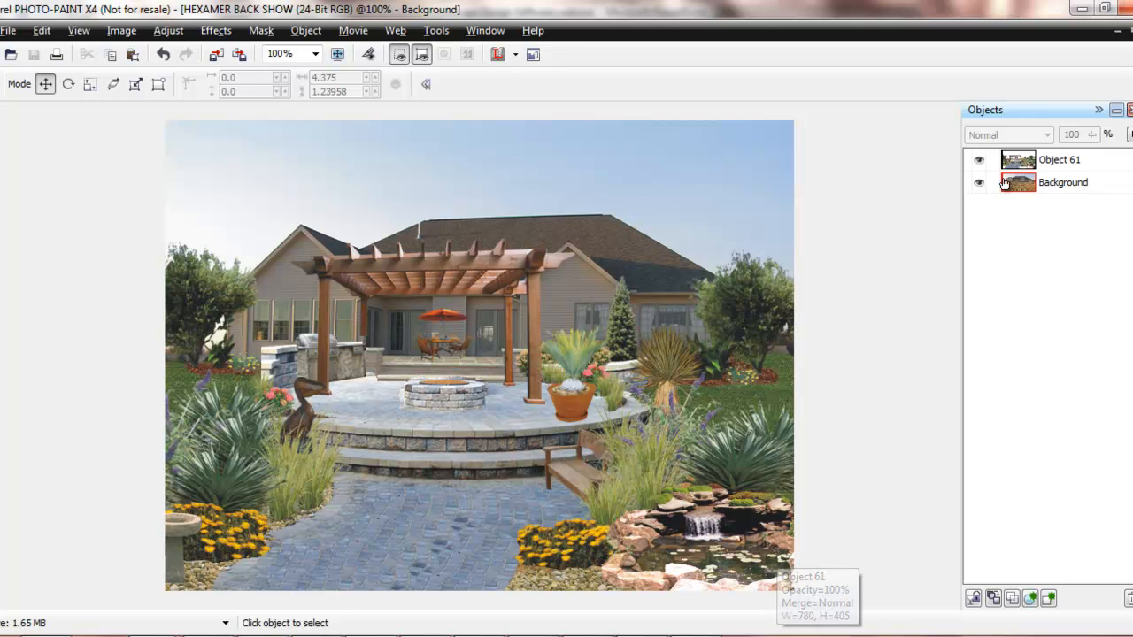
click(979, 161)
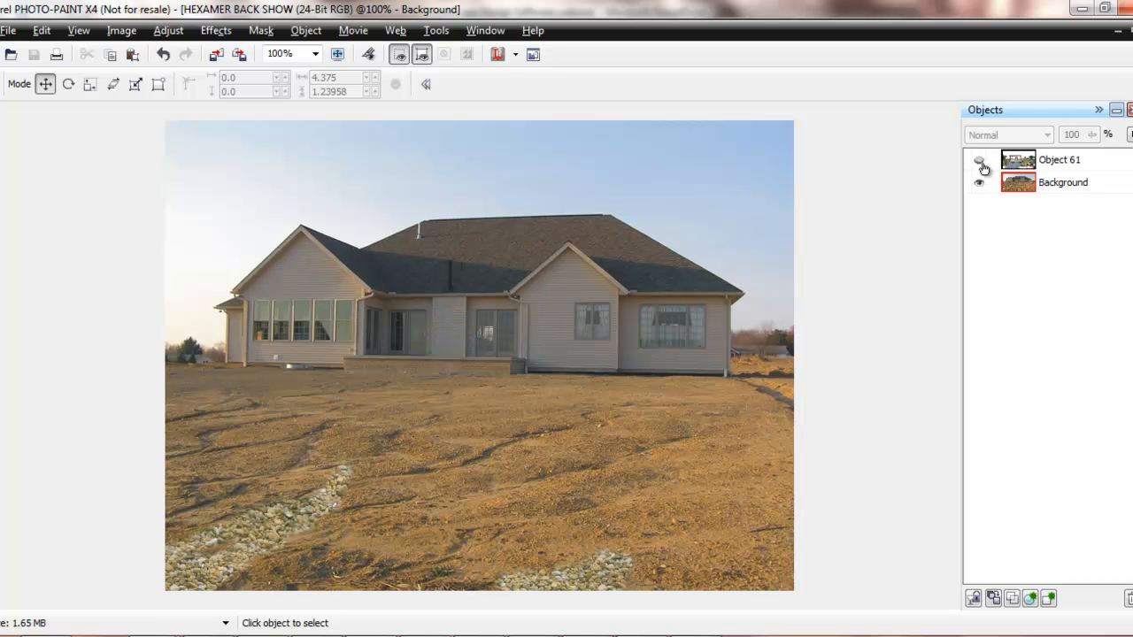
click(979, 163)
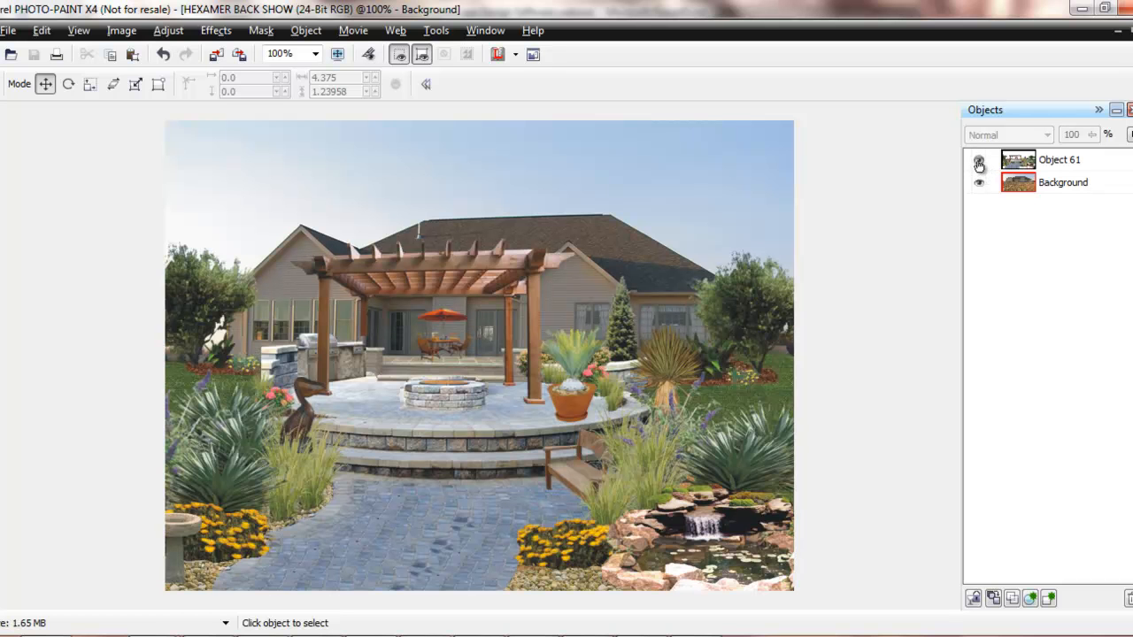
click(979, 160)
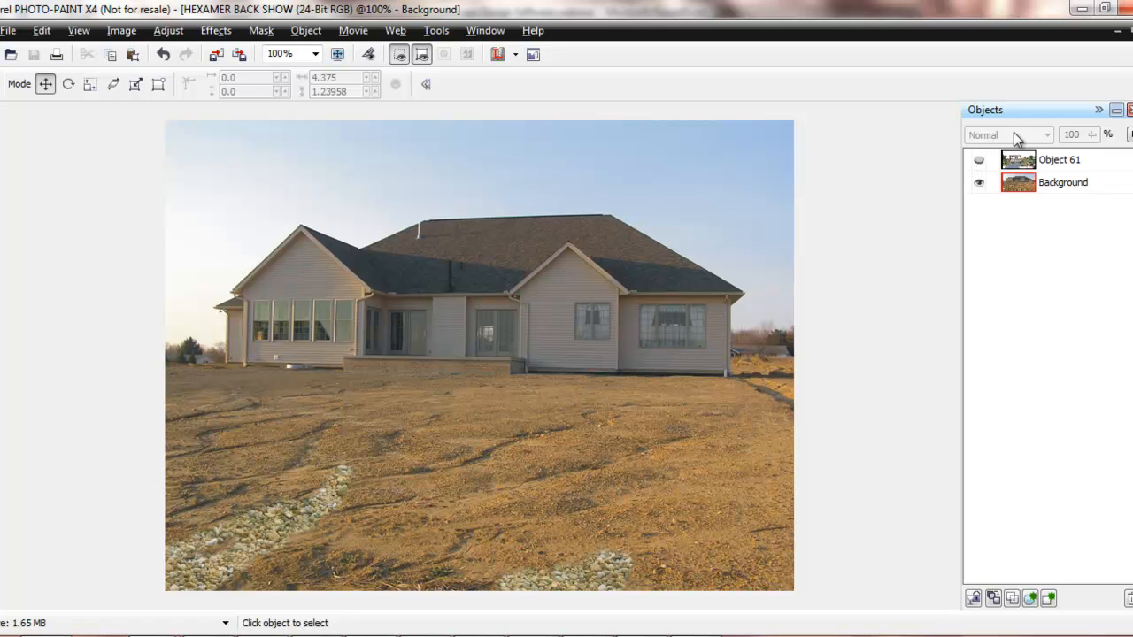
click(979, 160)
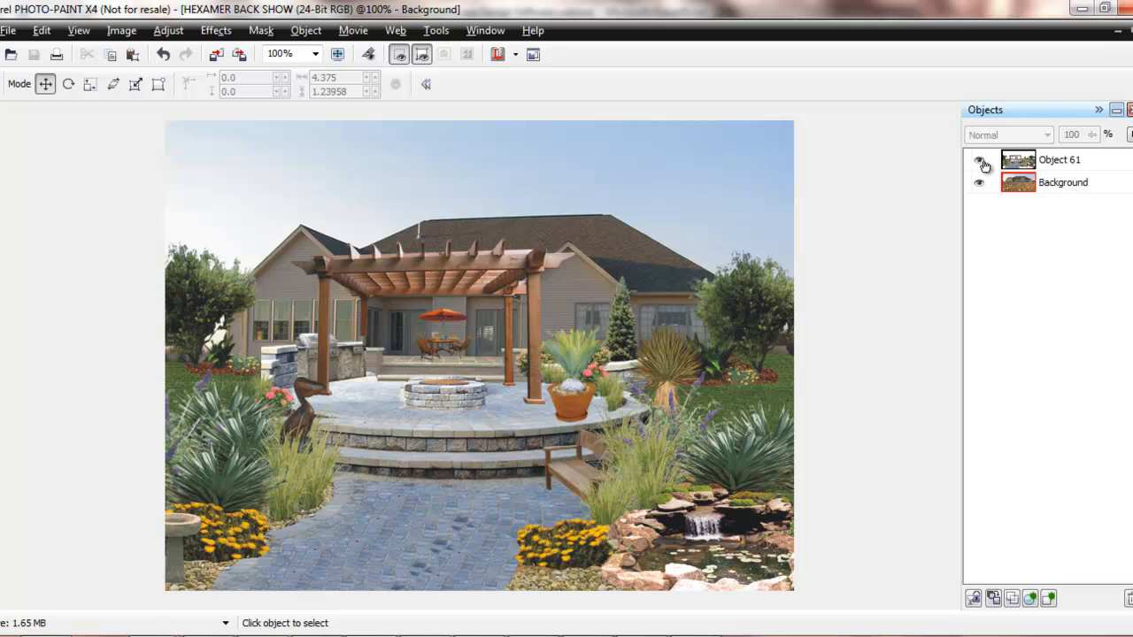
- Bring up the STONE HOUSE SHOW image full size and compare its planting design with the original by hiding and showing Object 2
click(1117, 31)
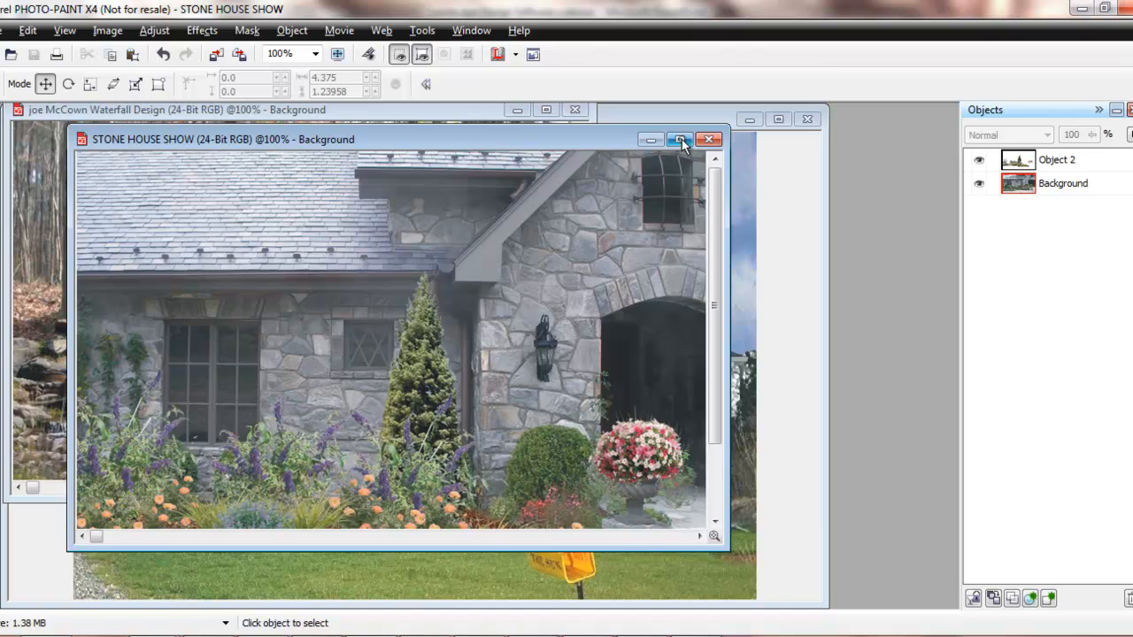
click(680, 139)
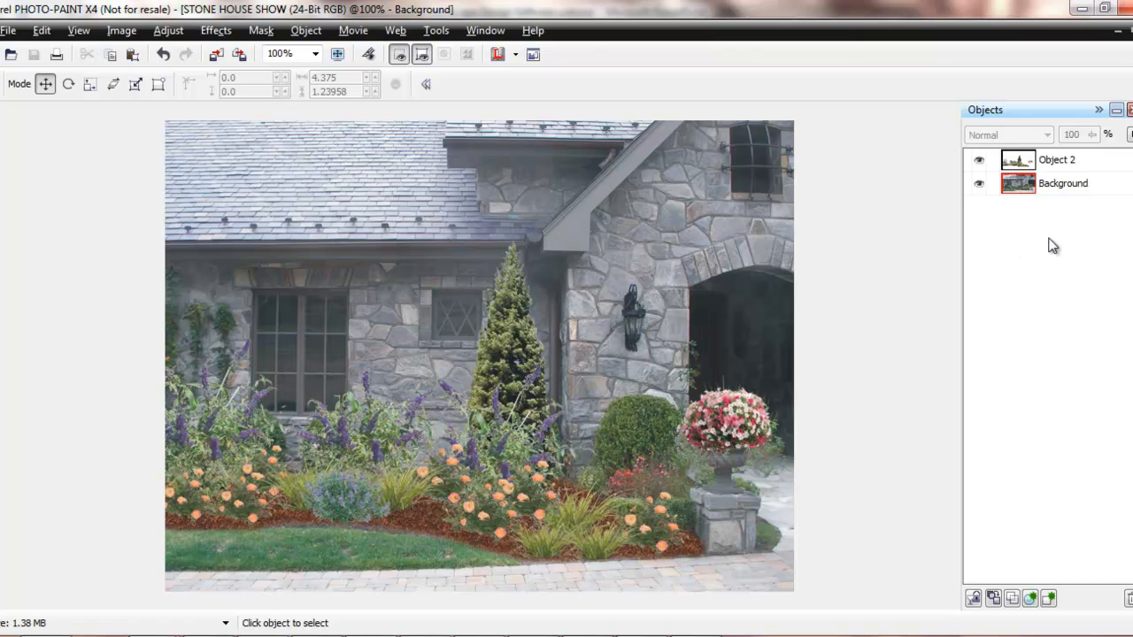
click(978, 160)
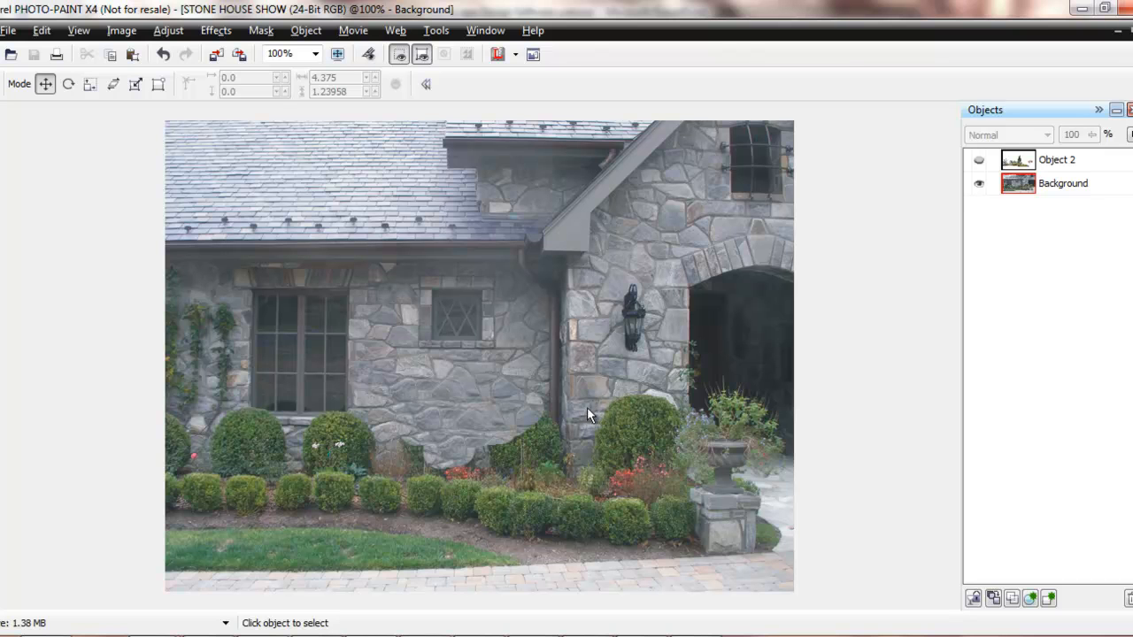
click(980, 161)
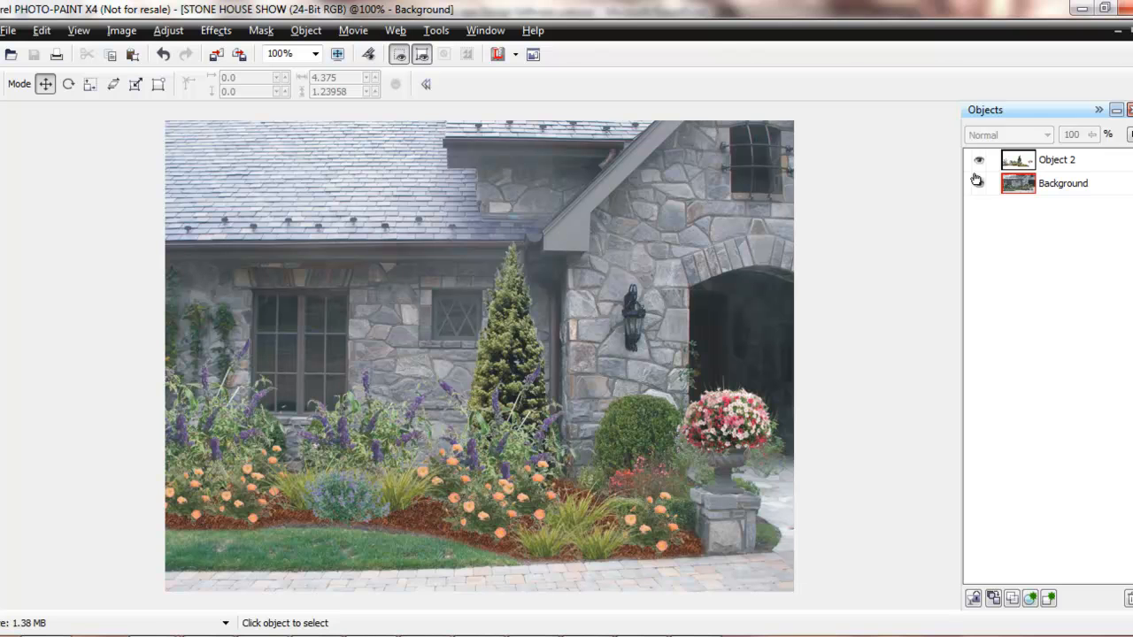
- Bring up the waterfall design image full size and compare it with the bare woodland photo by hiding and showing Object 26
click(1126, 32)
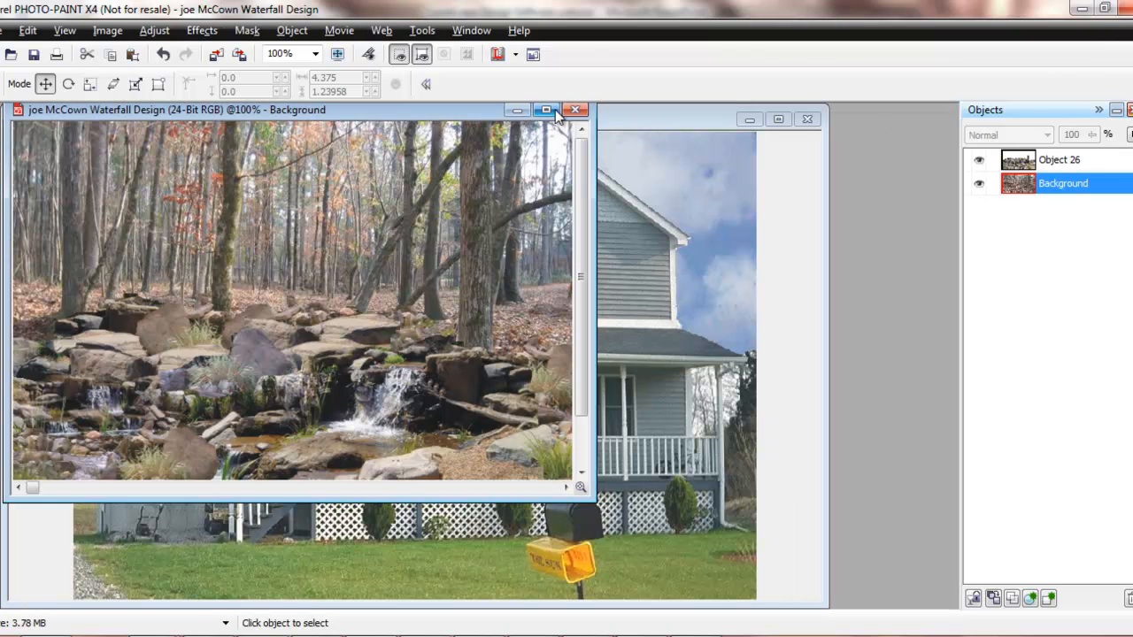
click(546, 109)
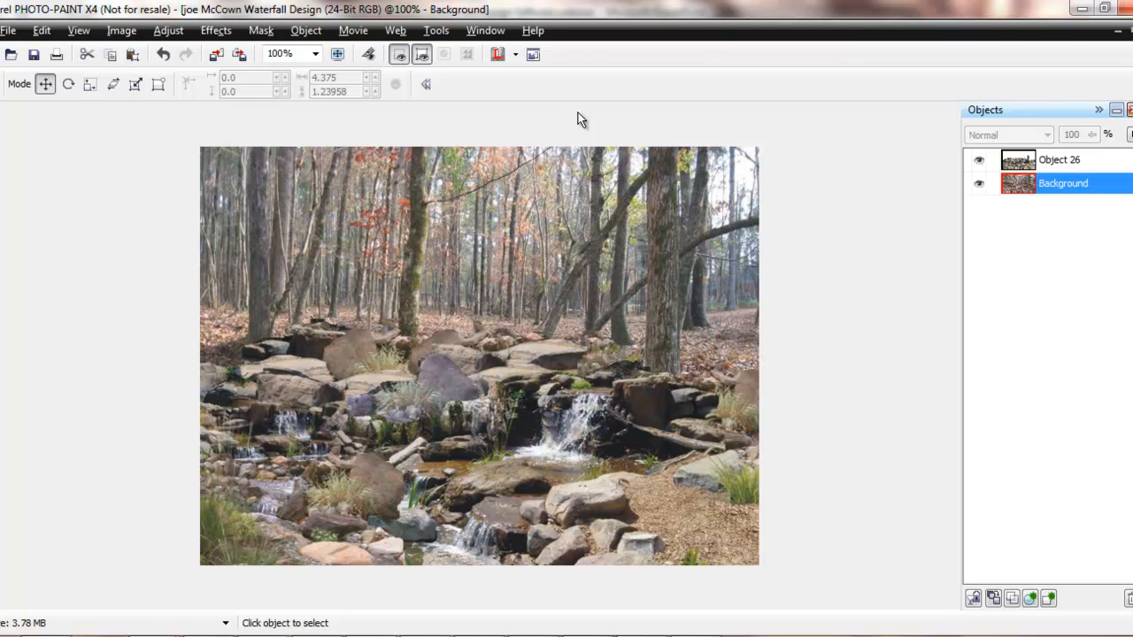
click(979, 159)
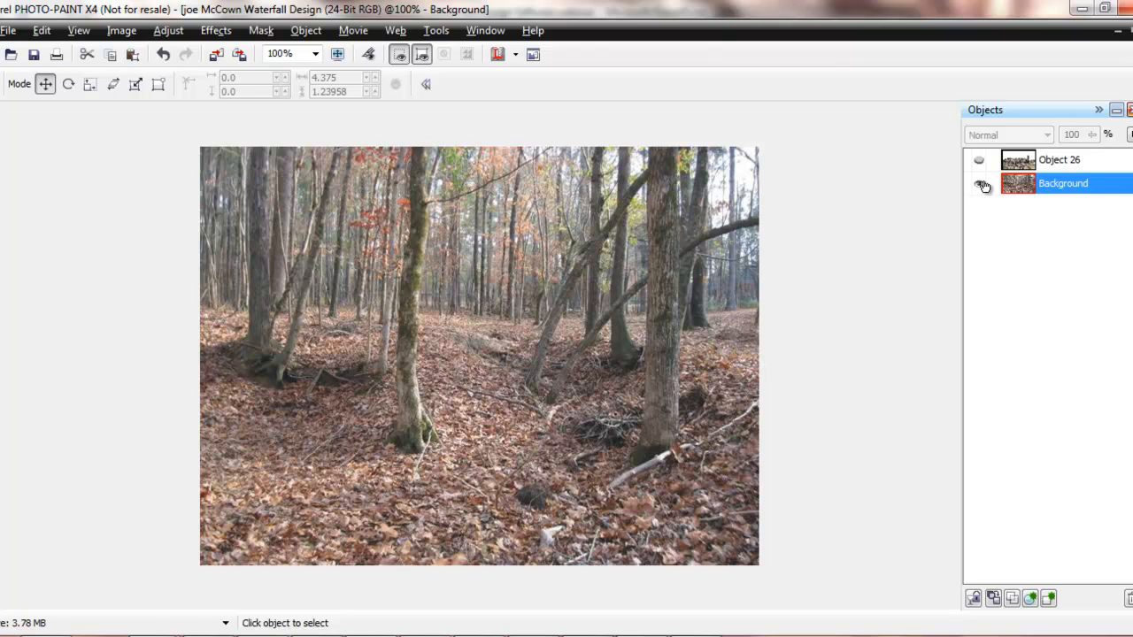
click(979, 160)
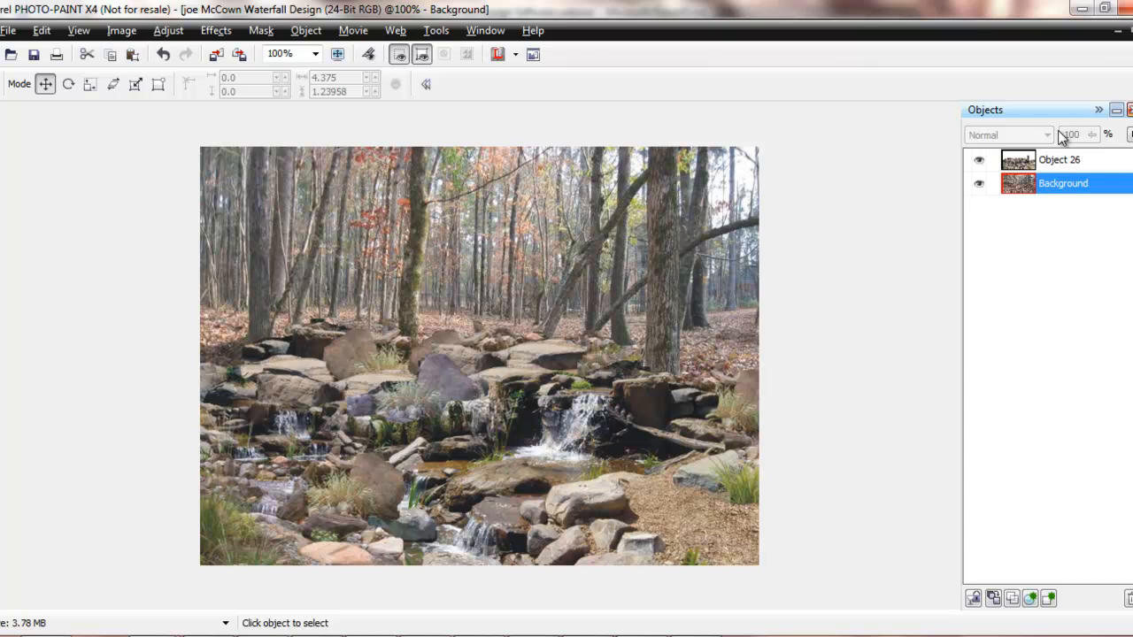
- Put the waterfall design away and maximize the TAPE2A house photo for editing
click(1119, 35)
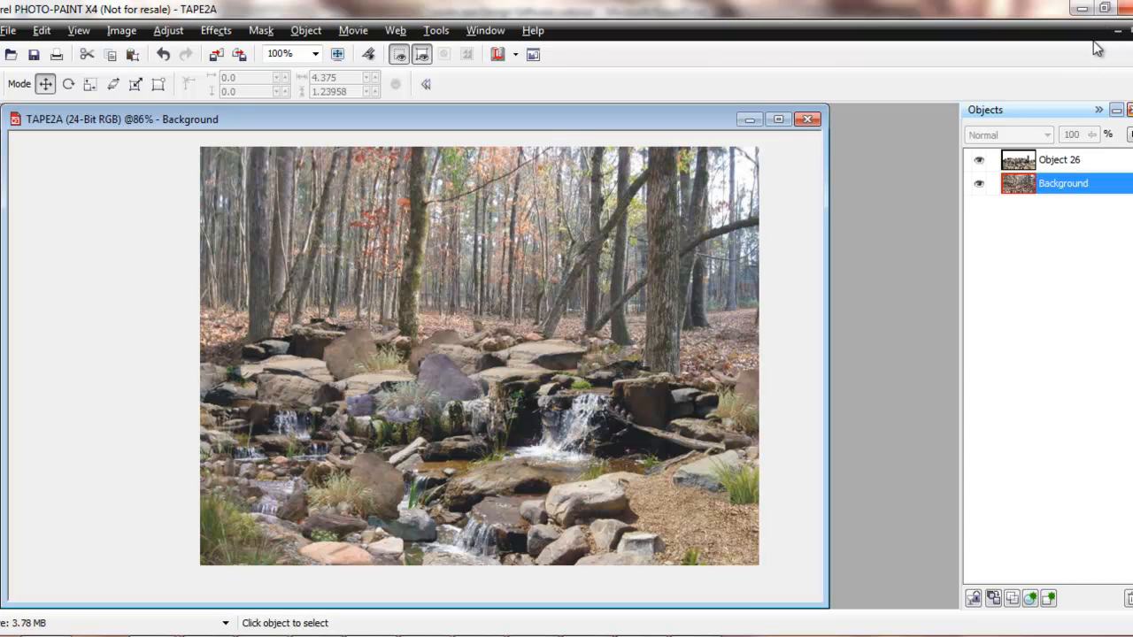
click(807, 119)
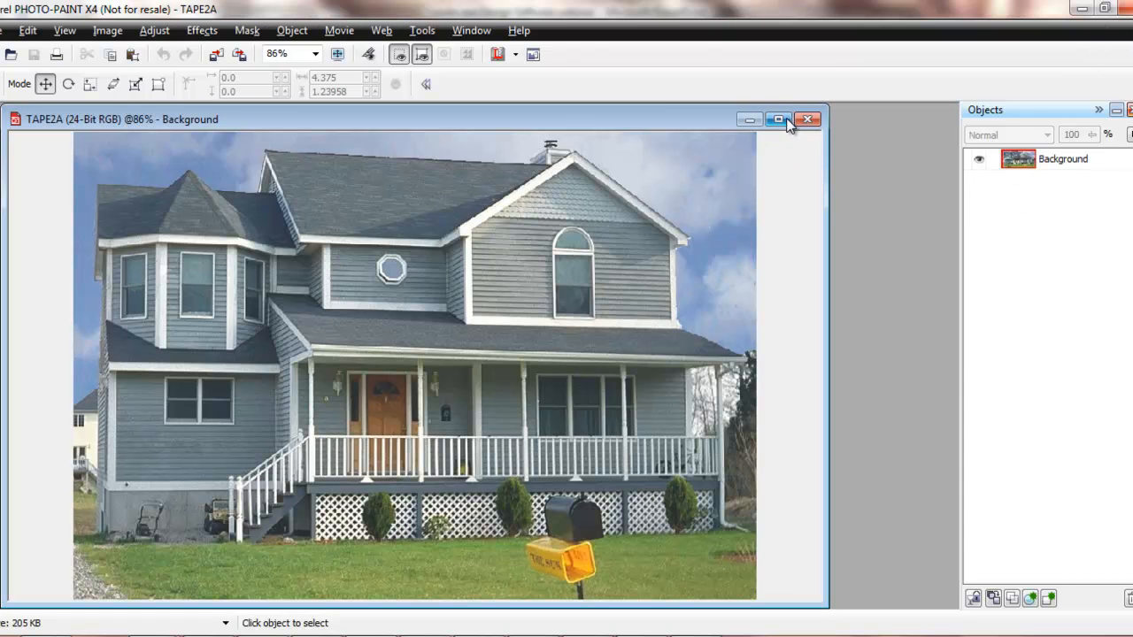
click(779, 118)
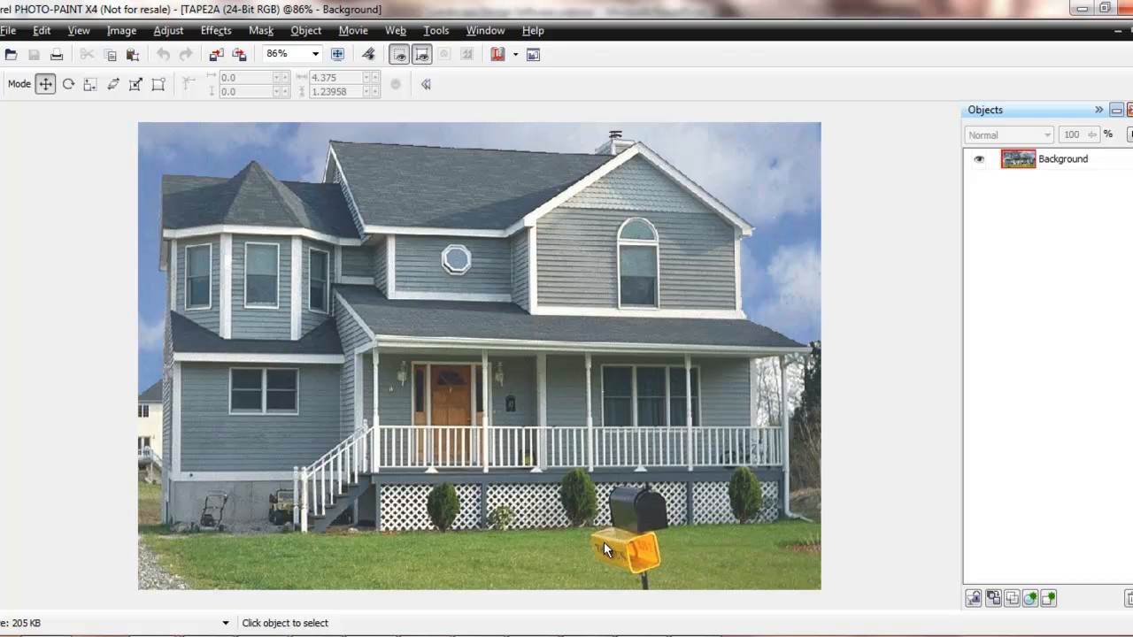
- Clone clean lattice over the shrub in the porch skirting panel nearest the stairs, using a size 30 square Custom Clone nib
key(ctrl+z)
key(c)
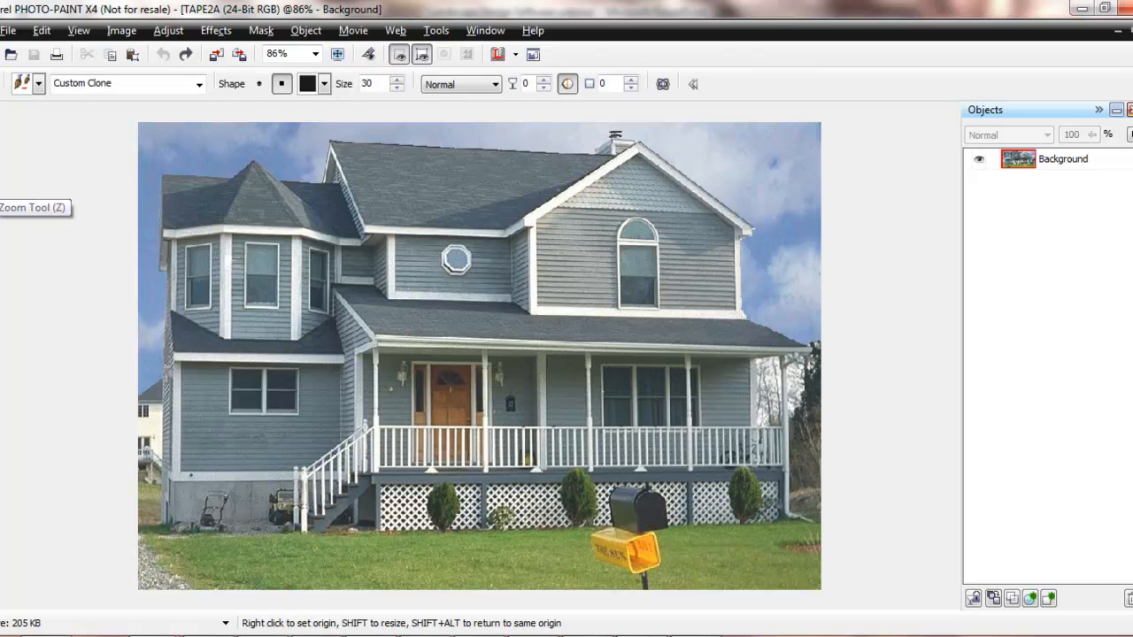
click(7, 193)
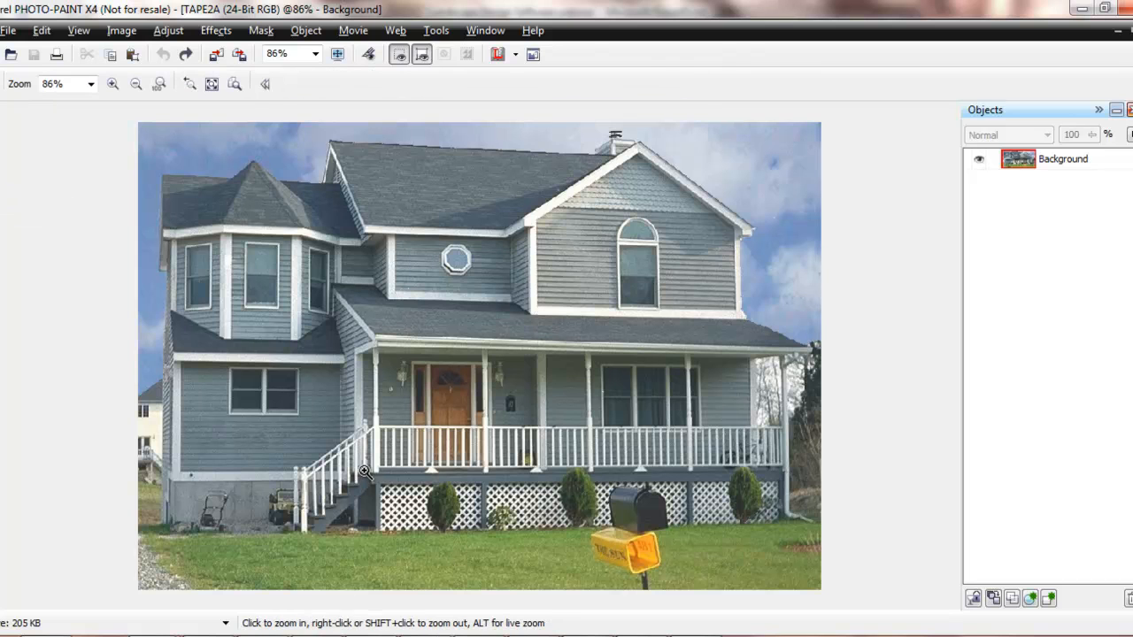
drag(368, 466, 501, 539)
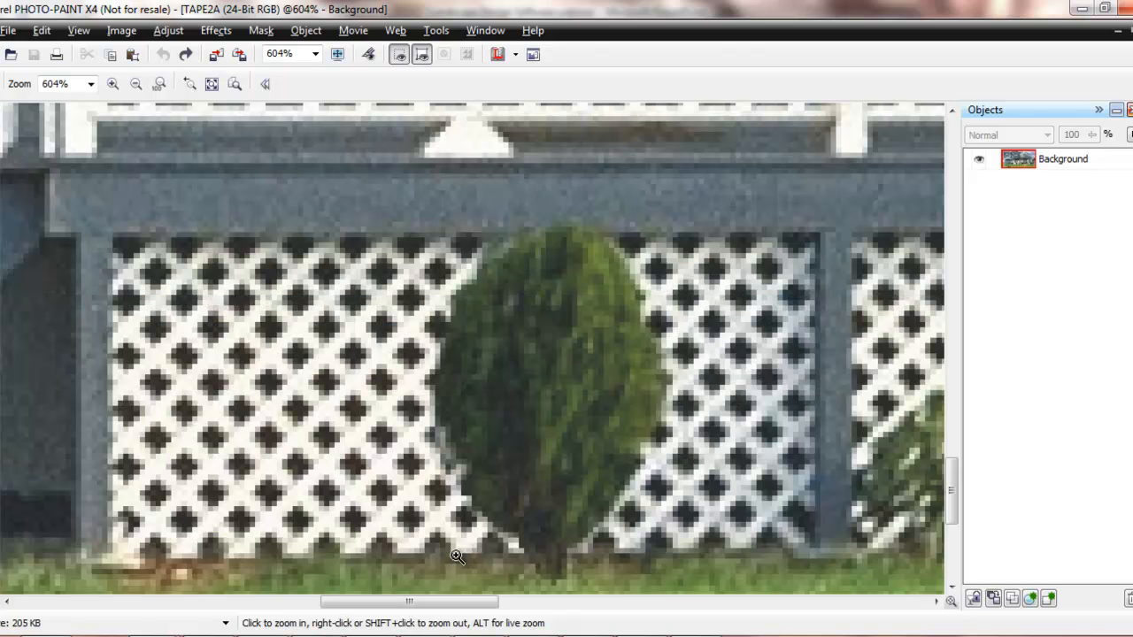
click(1, 255)
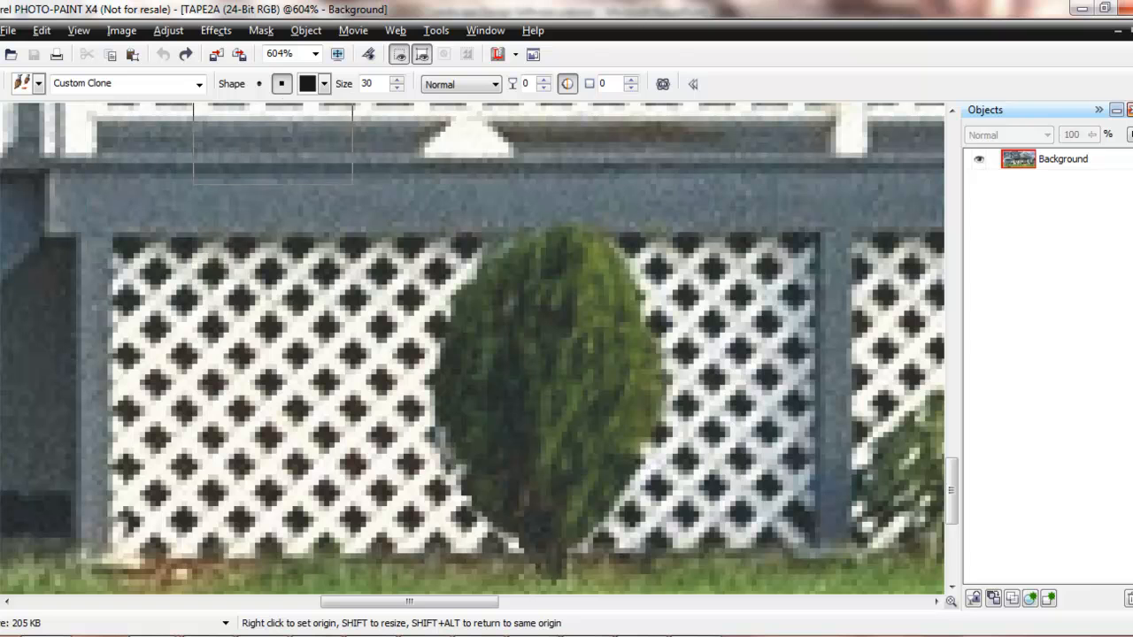
click(326, 84)
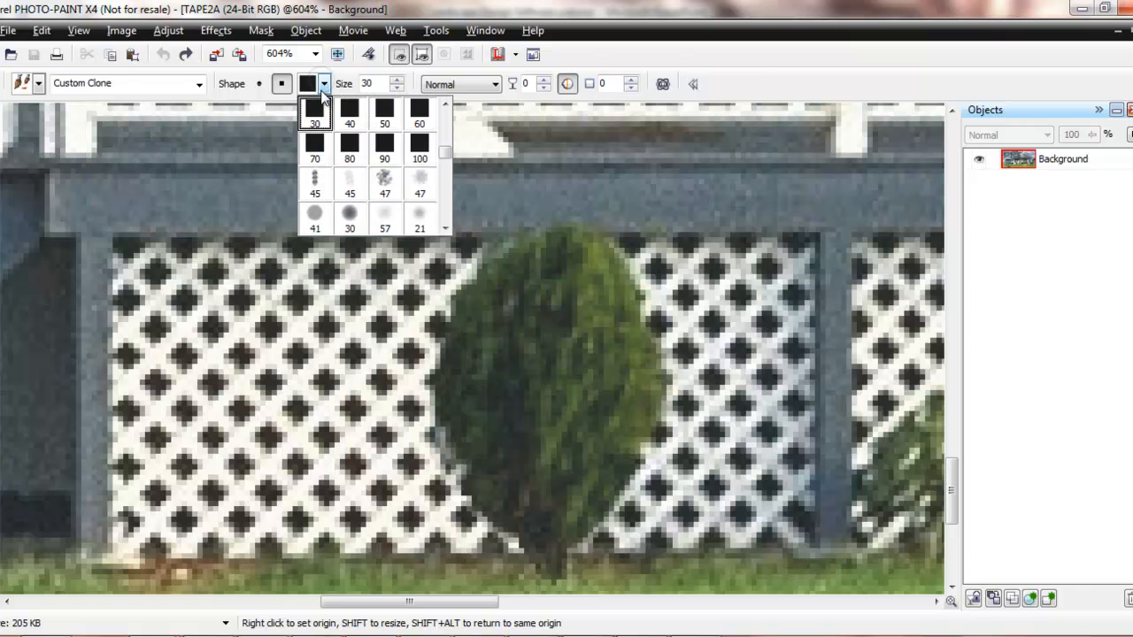
click(324, 126)
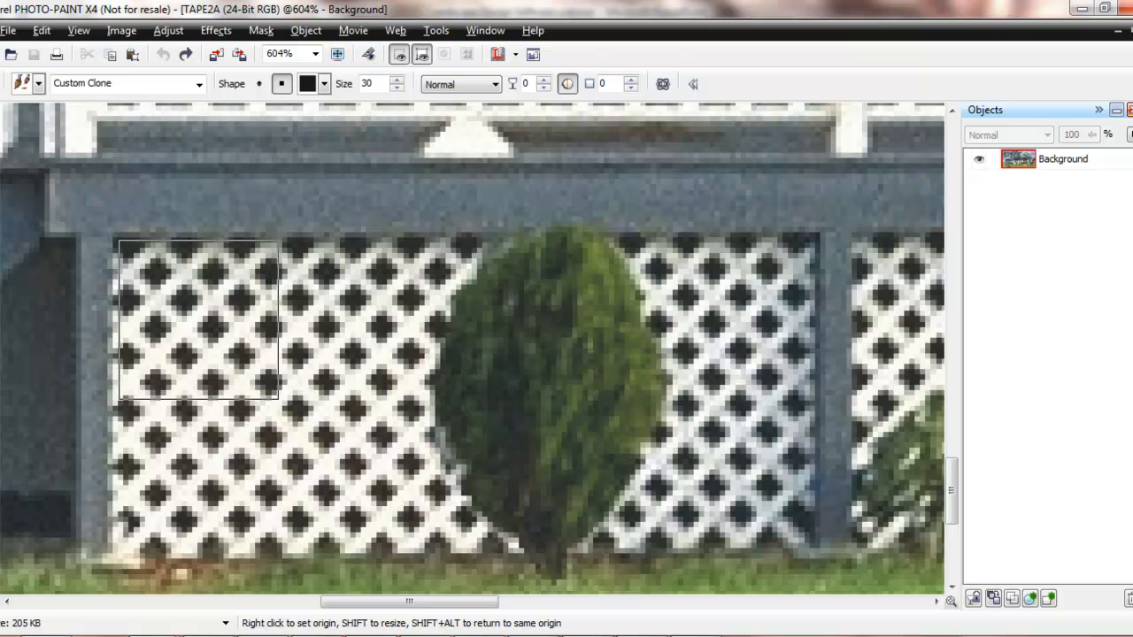
right_click(200, 318)
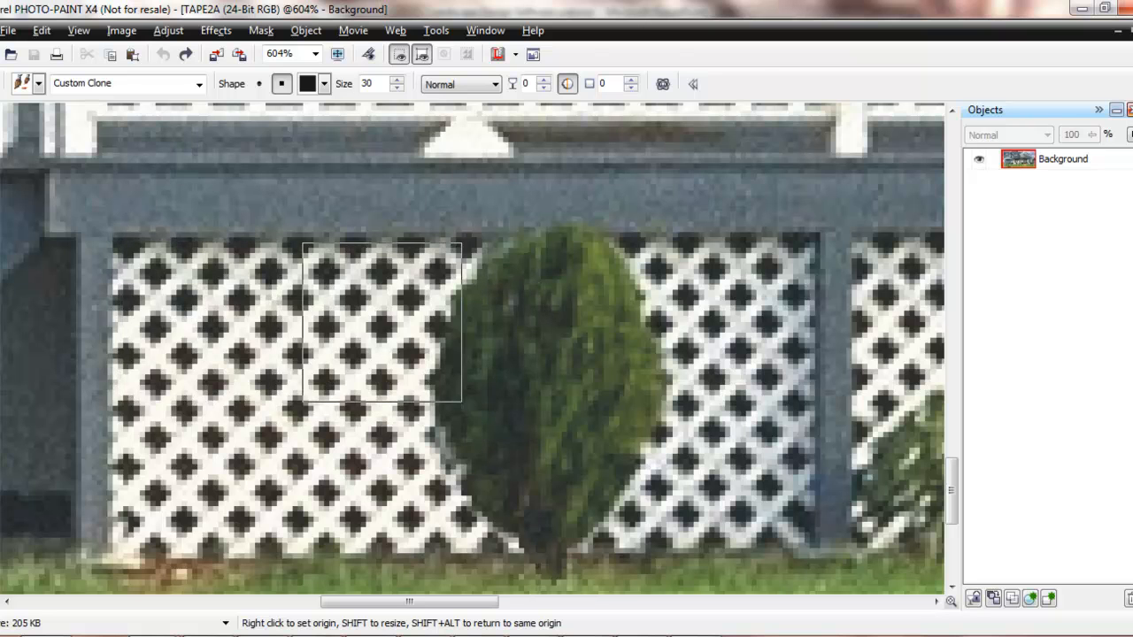
mouse_move(375, 320)
mouse_down()
mouse_move(370, 367)
mouse_move(433, 478)
mouse_move(442, 372)
mouse_move(478, 310)
mouse_move(503, 298)
mouse_move(549, 456)
mouse_move(619, 479)
mouse_move(660, 337)
mouse_move(684, 310)
mouse_move(752, 314)
mouse_move(743, 306)
mouse_up()
mouse_move(739, 372)
mouse_down()
mouse_move(709, 455)
mouse_move(731, 495)
mouse_up()
drag(560, 499, 554, 456)
drag(602, 488, 752, 478)
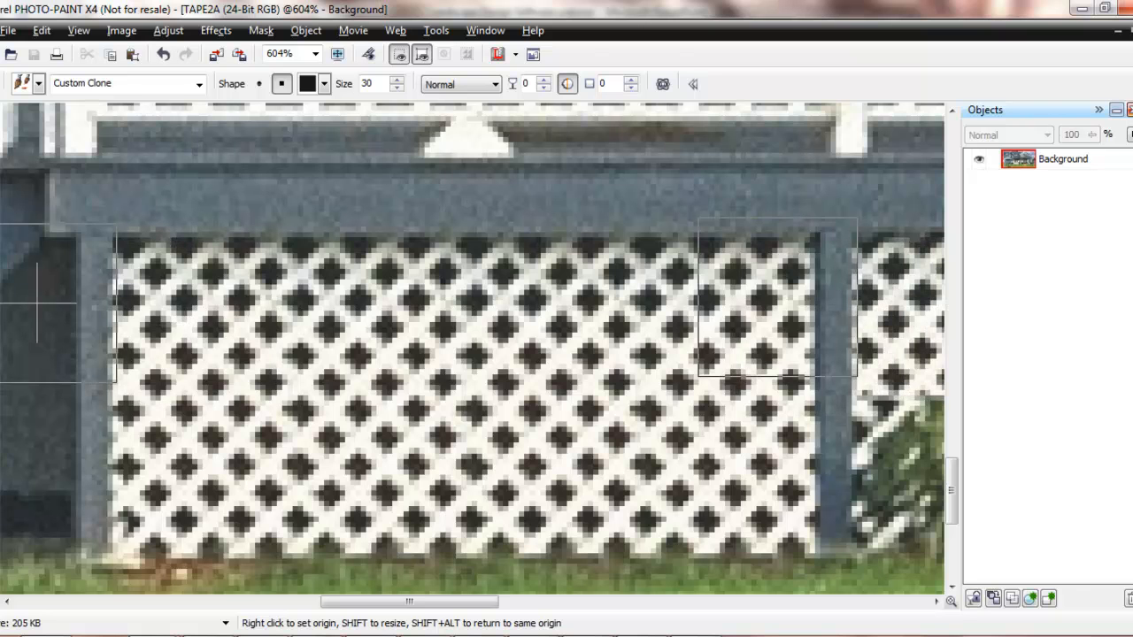
- Clone lattice and lawn over the remaining shrubs and the mailbox in front of the porch
click(314, 54)
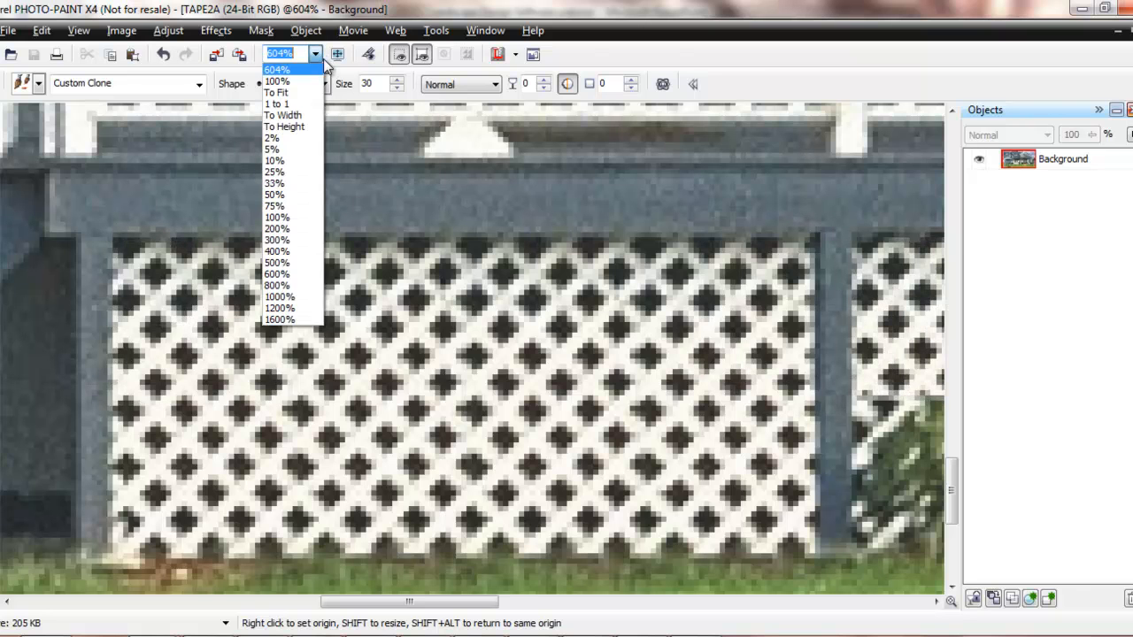
click(308, 92)
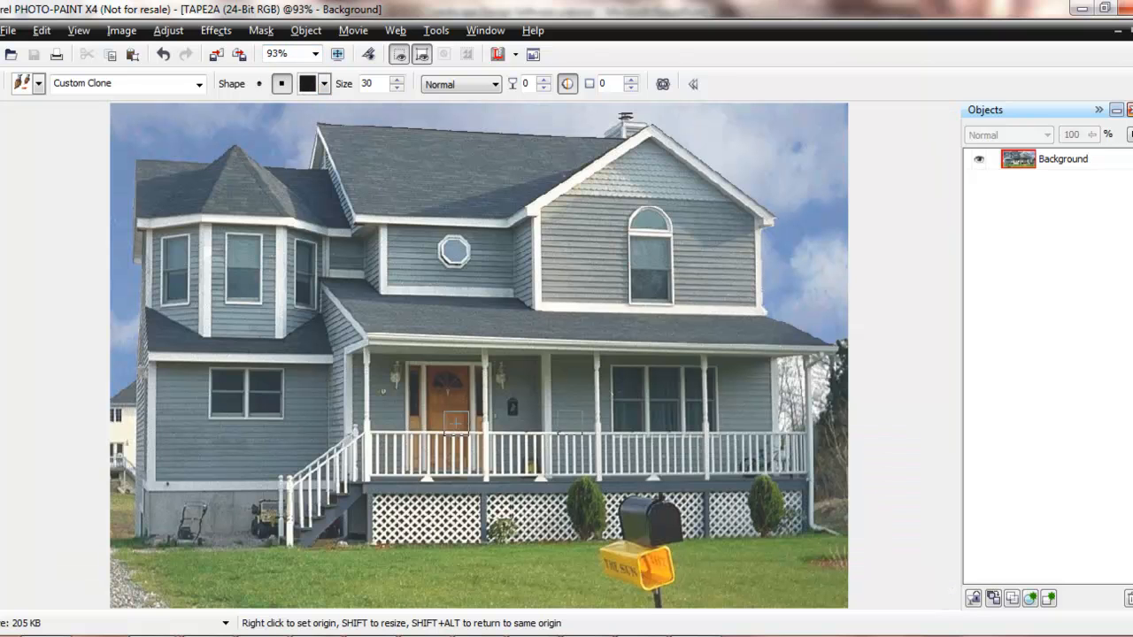
mouse_move(500, 508)
mouse_down()
mouse_move(527, 502)
mouse_move(552, 538)
mouse_move(517, 529)
mouse_move(511, 512)
mouse_move(578, 496)
mouse_move(557, 507)
mouse_move(601, 515)
mouse_move(588, 527)
mouse_move(632, 525)
mouse_move(567, 525)
mouse_move(642, 501)
mouse_move(595, 566)
mouse_move(644, 607)
mouse_move(675, 594)
mouse_move(626, 569)
mouse_move(631, 530)
mouse_move(696, 501)
mouse_move(694, 526)
mouse_move(735, 524)
mouse_move(748, 519)
mouse_move(729, 505)
mouse_move(762, 488)
mouse_move(736, 526)
mouse_move(752, 526)
mouse_move(771, 502)
mouse_move(764, 526)
mouse_move(778, 502)
mouse_move(668, 501)
mouse_move(658, 527)
mouse_move(673, 523)
mouse_move(672, 504)
mouse_move(790, 503)
mouse_up()
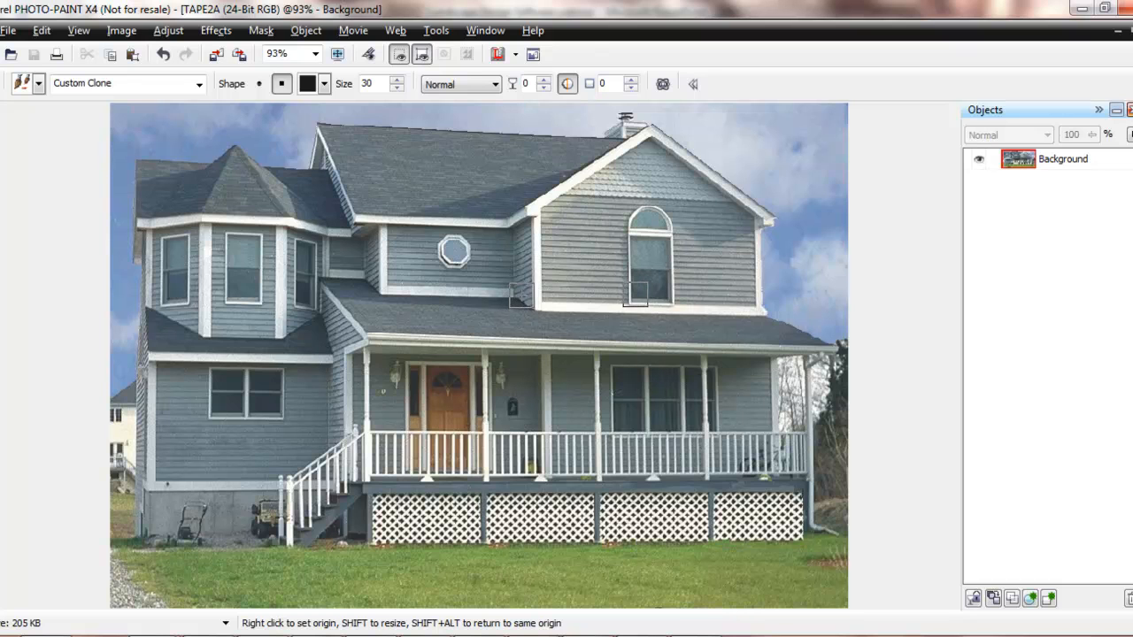
- Try cloning the arched gable window onto the siding beside it, and undo the copy
right_click(706, 286)
mouse_move(703, 297)
mouse_down()
mouse_move(693, 210)
mouse_move(717, 212)
mouse_move(724, 235)
mouse_move(721, 299)
mouse_move(743, 258)
mouse_move(731, 274)
mouse_up()
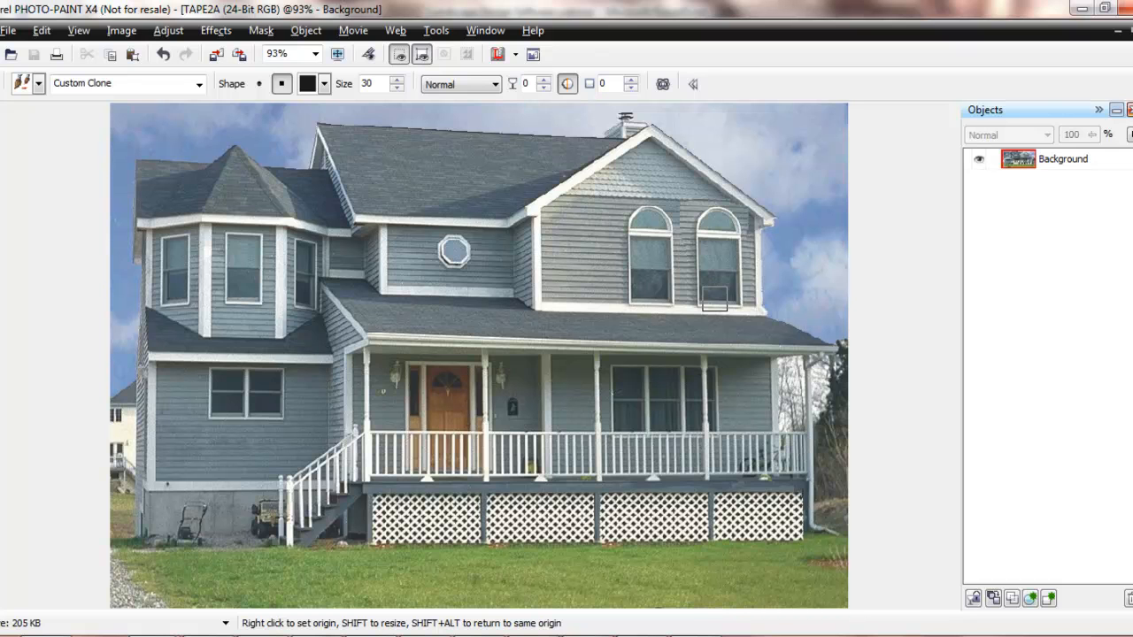
click(166, 55)
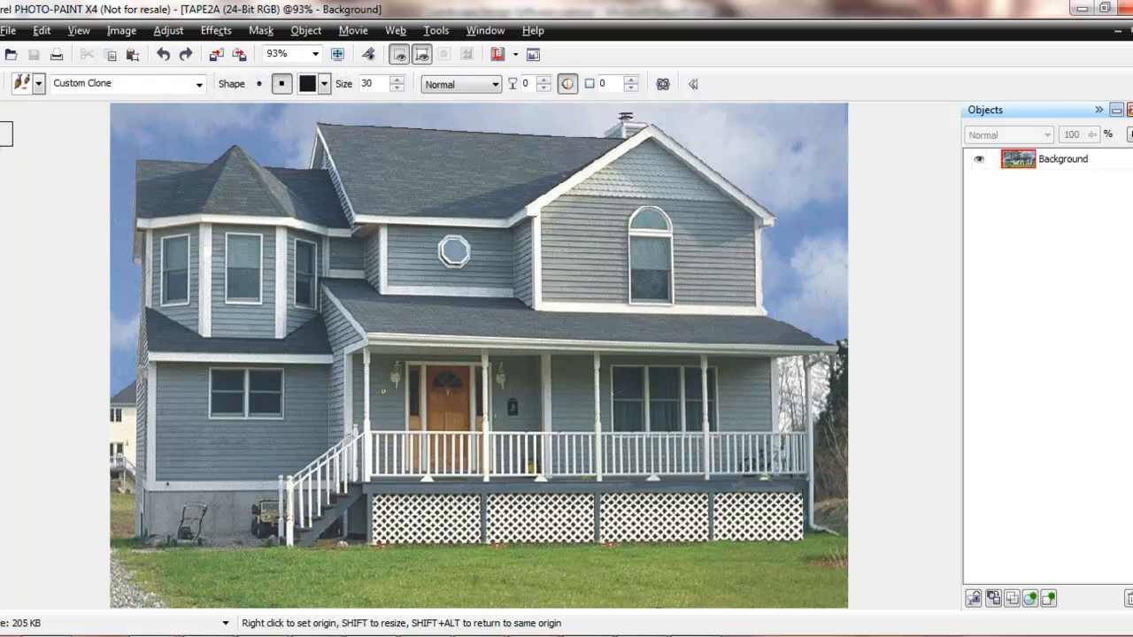
- Outline the lawn in front of the porch lattice with a closed Freehand mask reaching the photo's lower edge
click(0, 149)
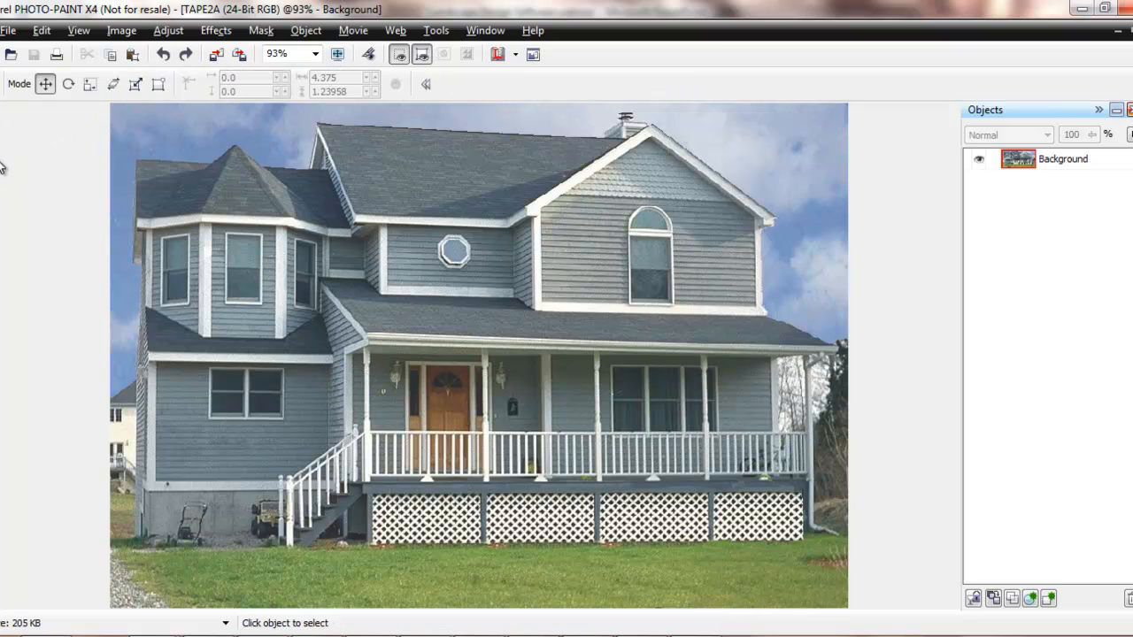
click(1, 189)
click(2, 171)
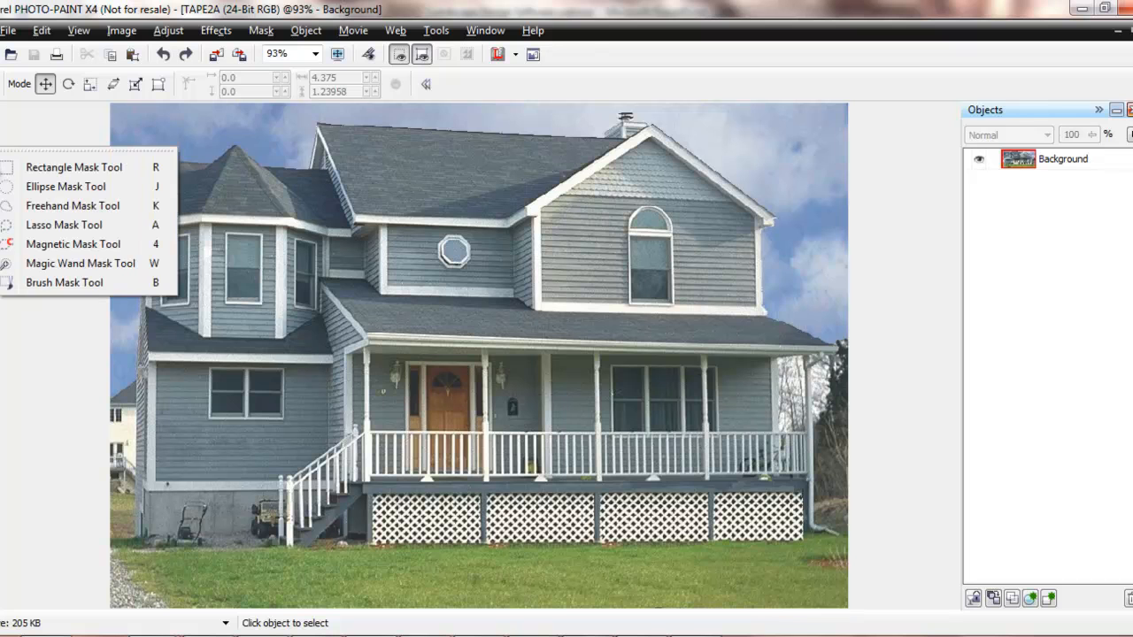
click(39, 206)
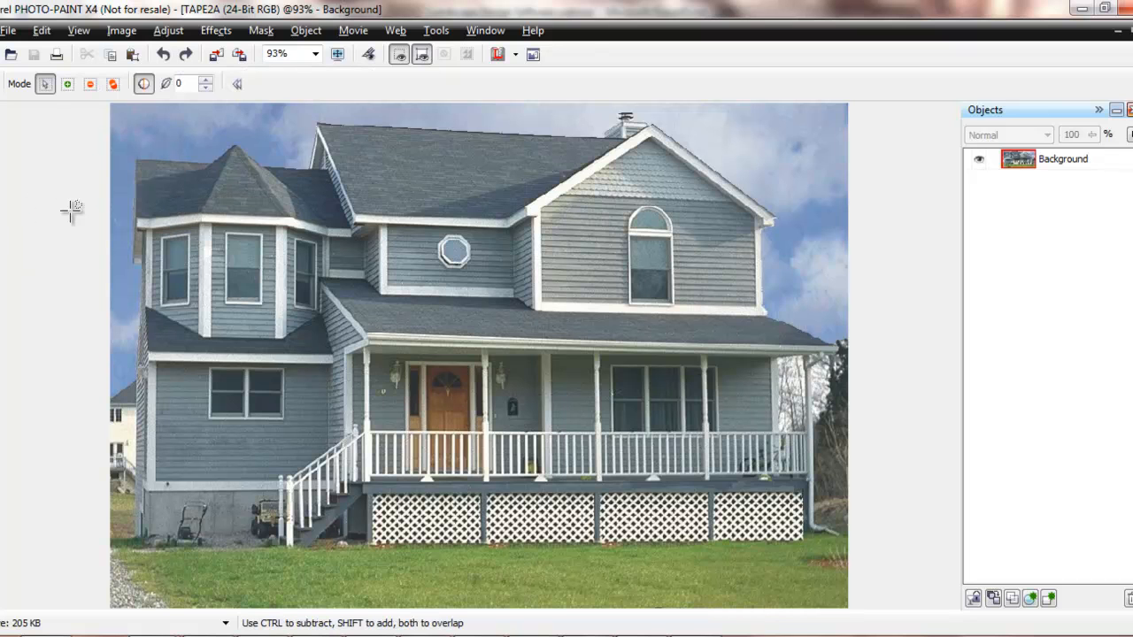
click(378, 544)
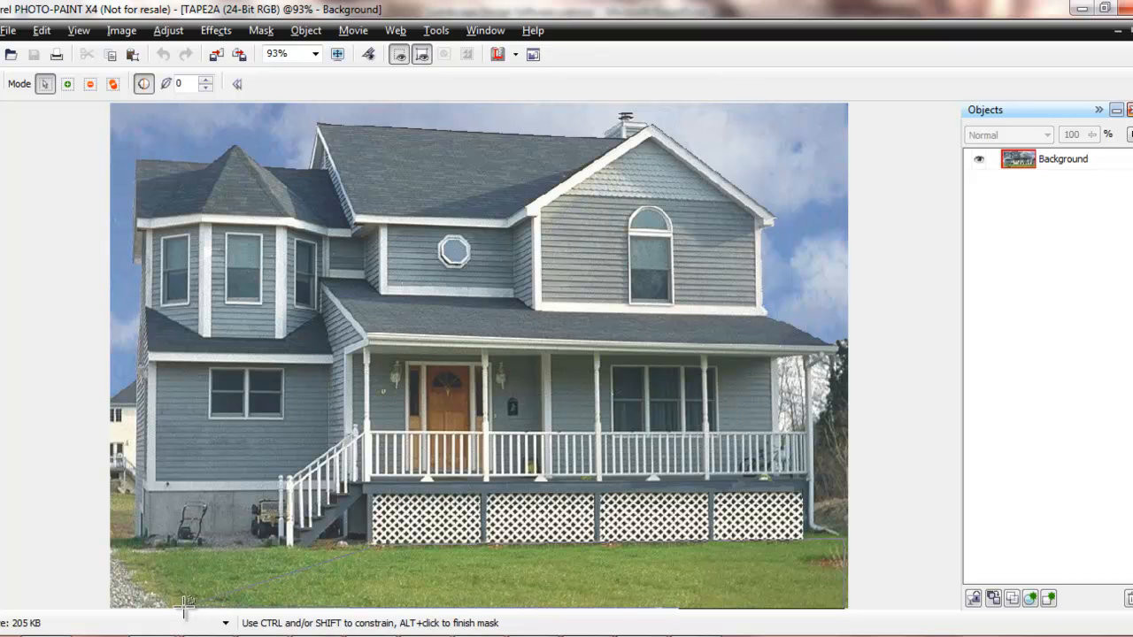
double_click(351, 546)
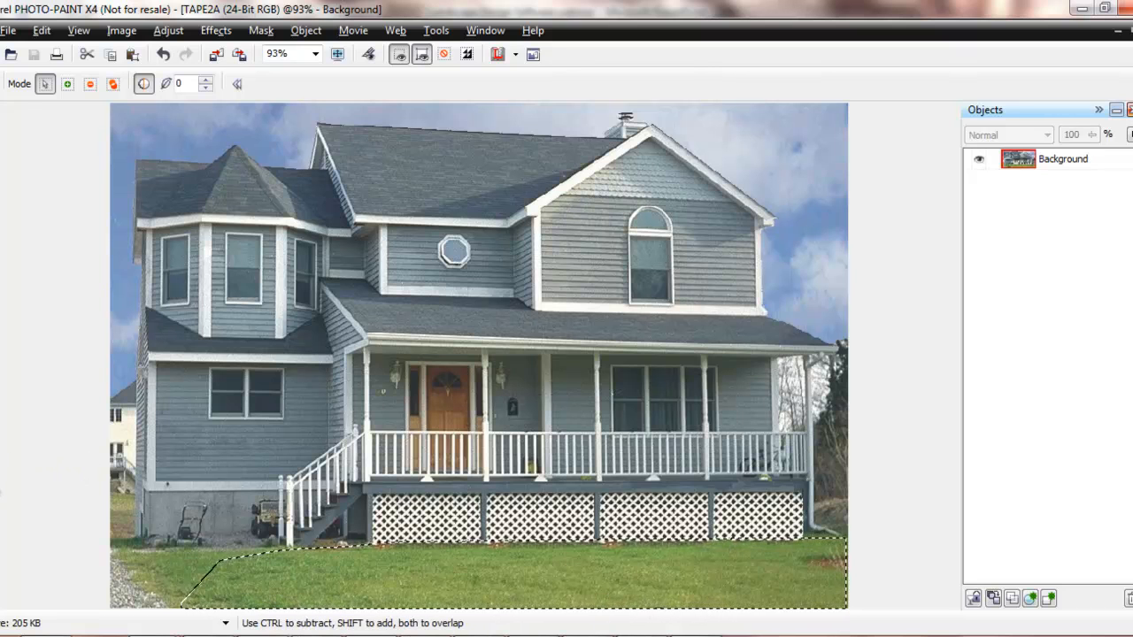
- Set the current fill to the dark green grass texture as a bitmap fill at its original size
key(ctrl+f)
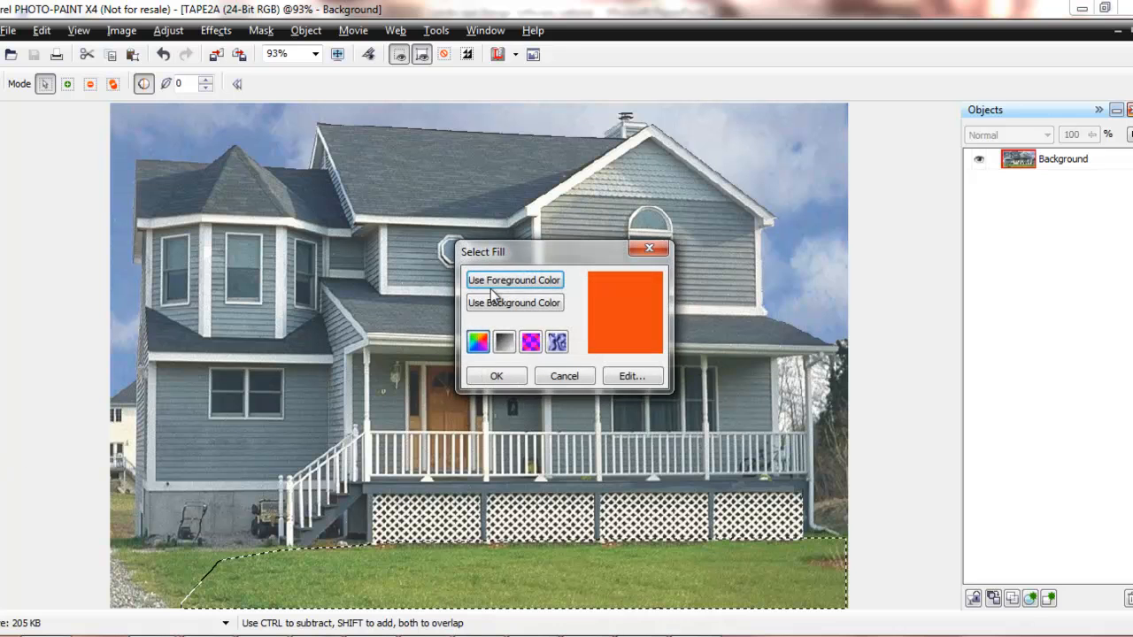
click(531, 343)
click(625, 379)
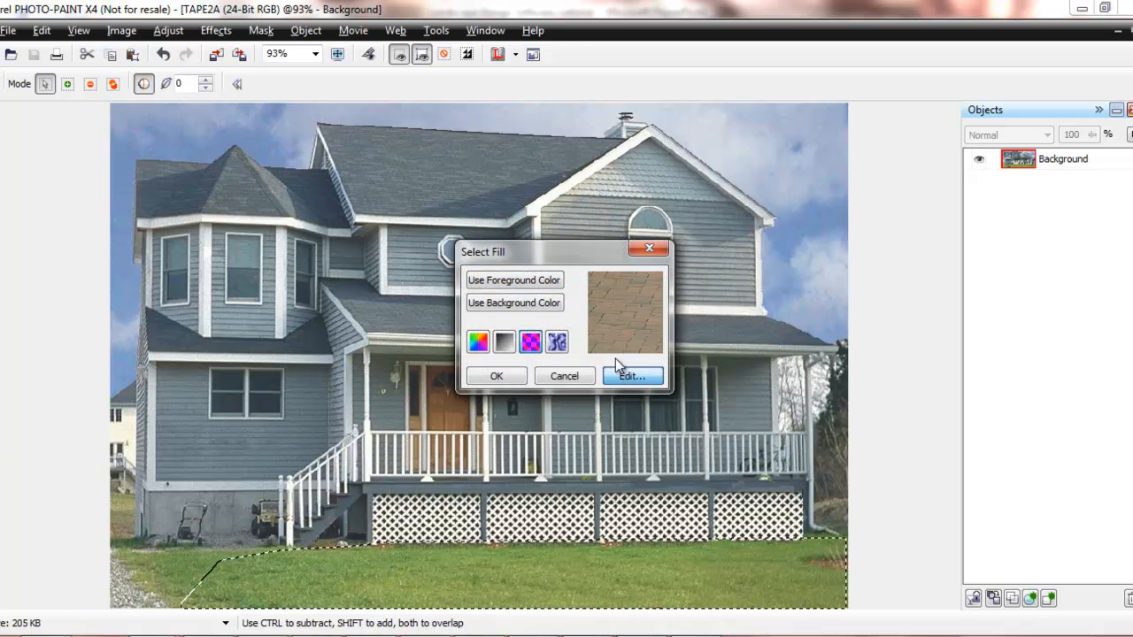
click(541, 248)
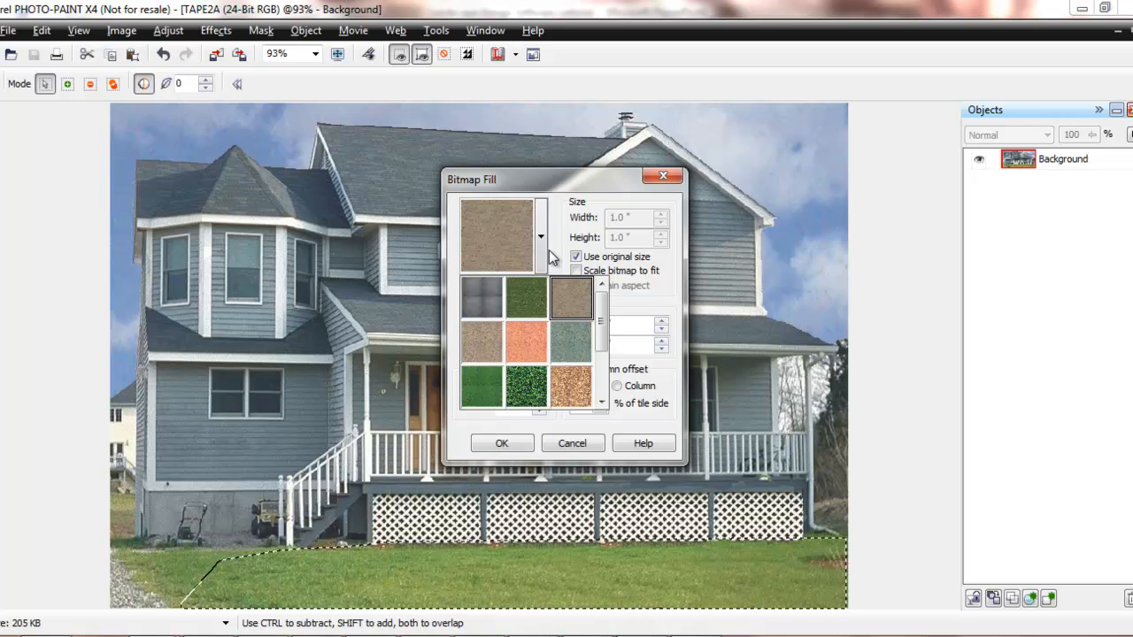
drag(600, 344, 599, 363)
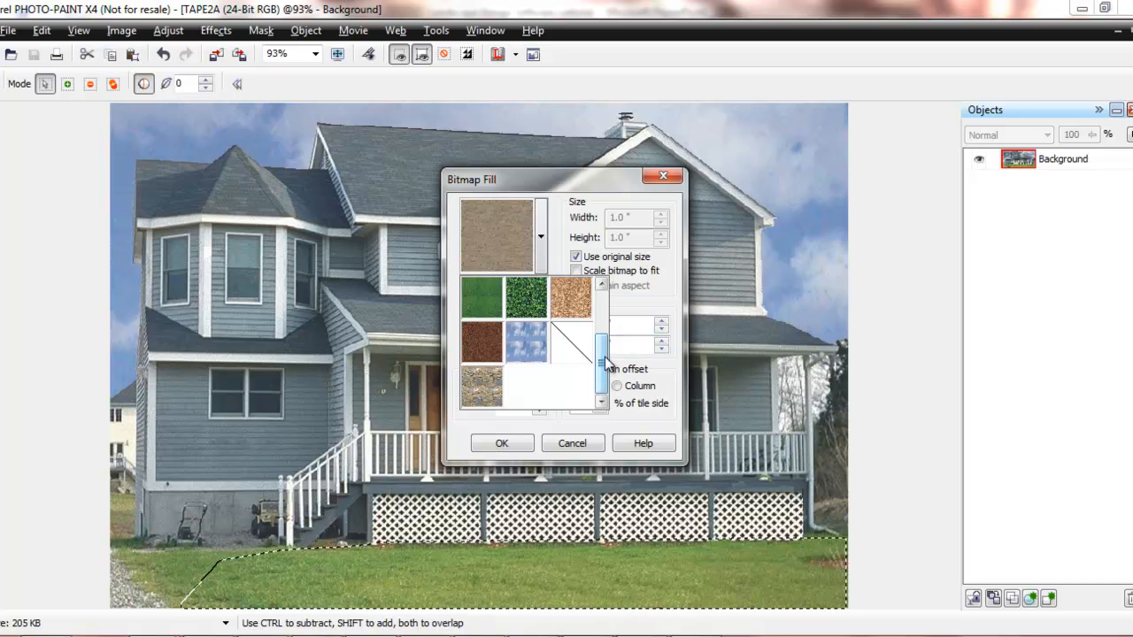
scroll(605, 363, up, 3)
click(538, 317)
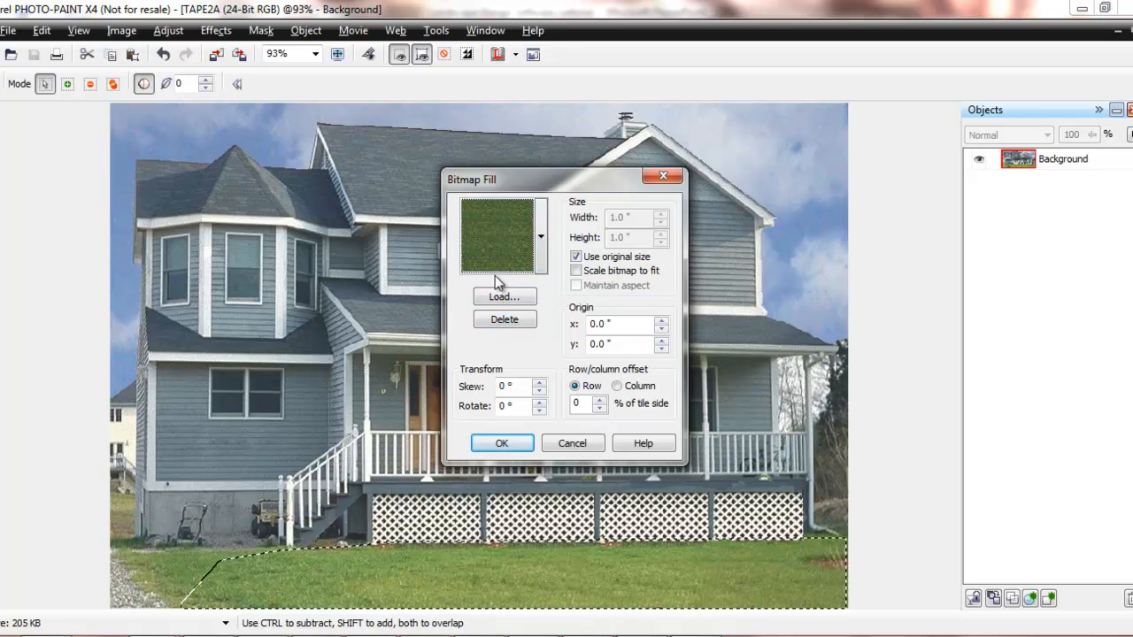
click(501, 443)
click(498, 375)
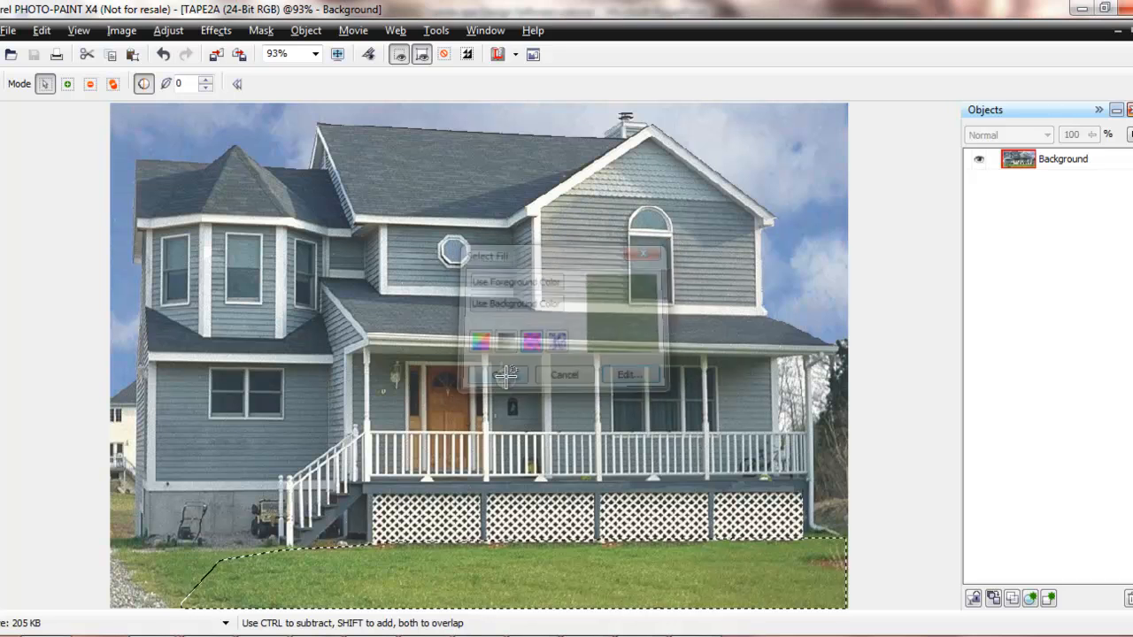
- Fill the masked lawn with the grass texture and remove the mask
key(f)
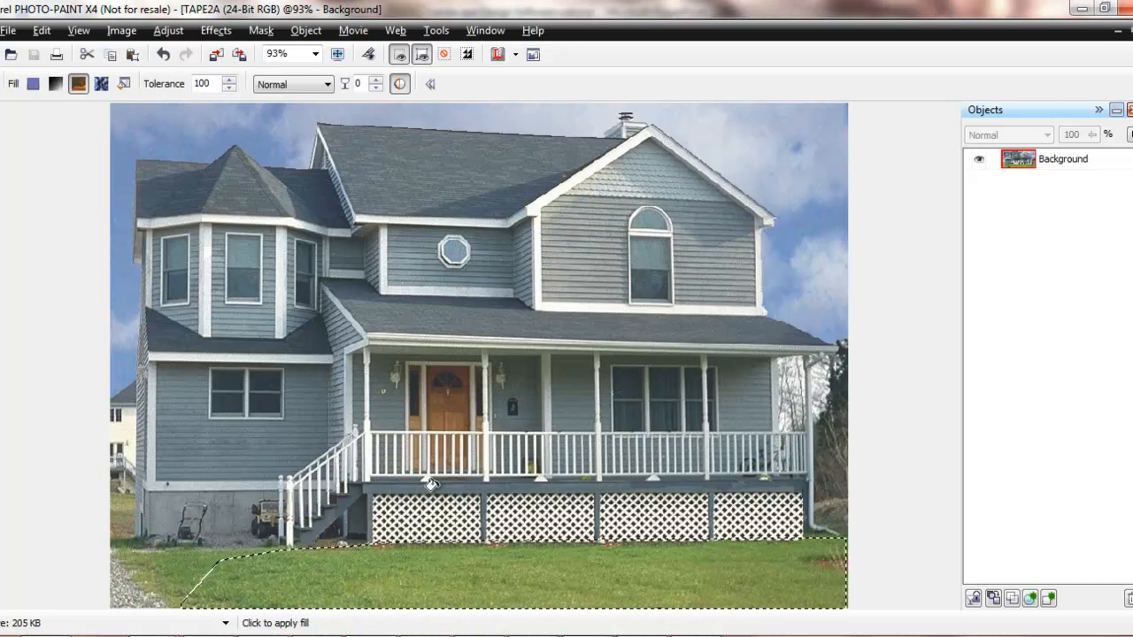
click(429, 566)
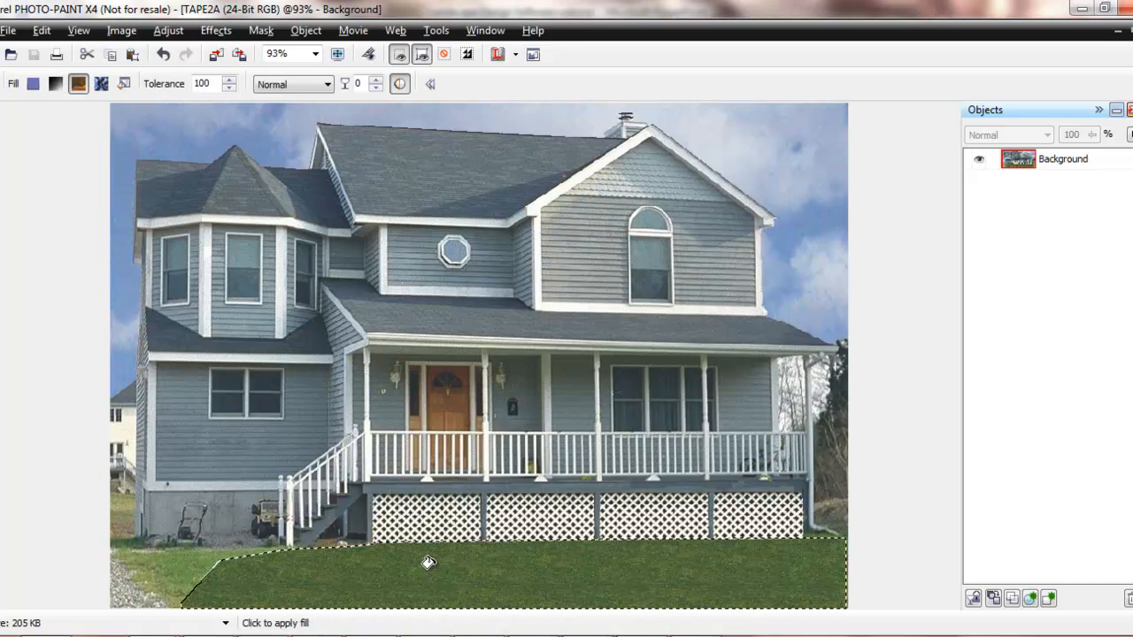
click(444, 54)
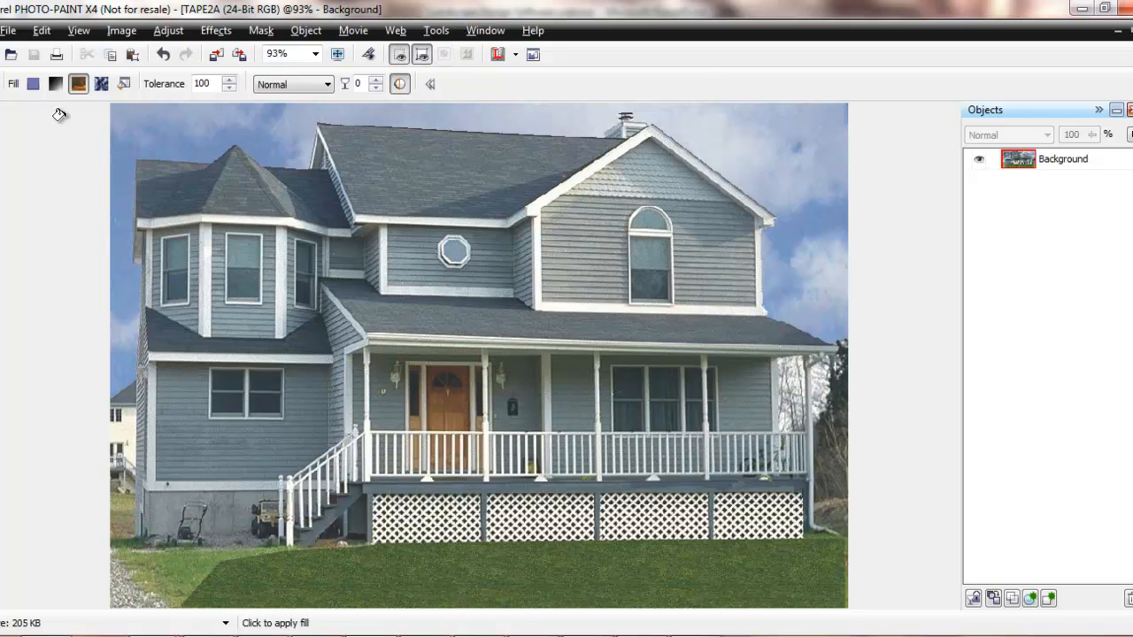
- Open the Visual Impact Library beside the house photo and show its A_demo catalog
key(o)
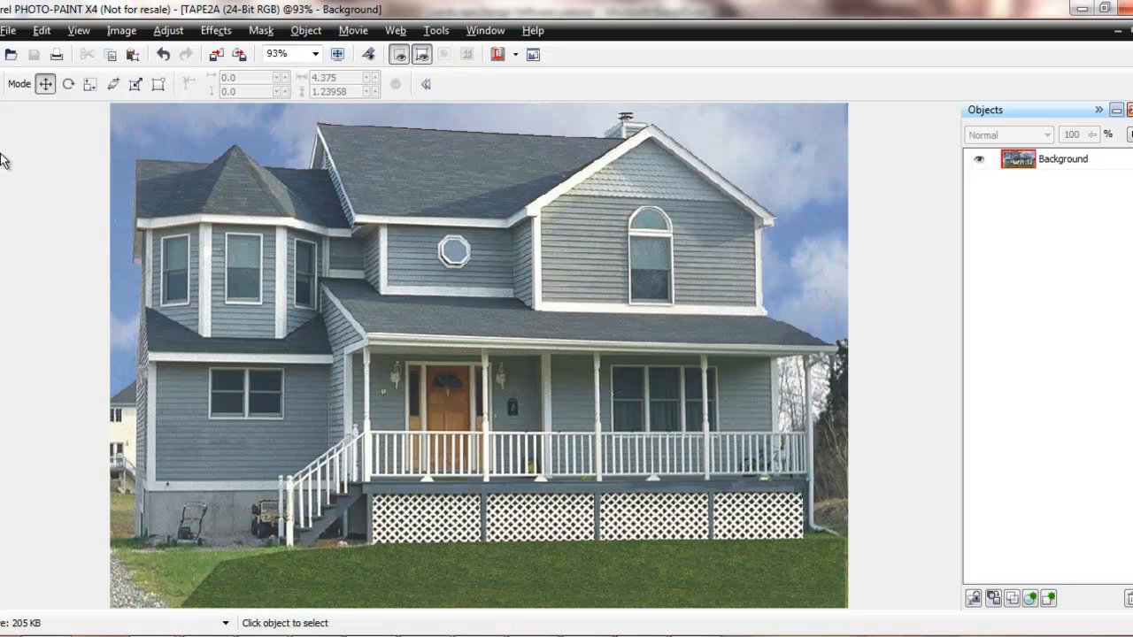
key(super)
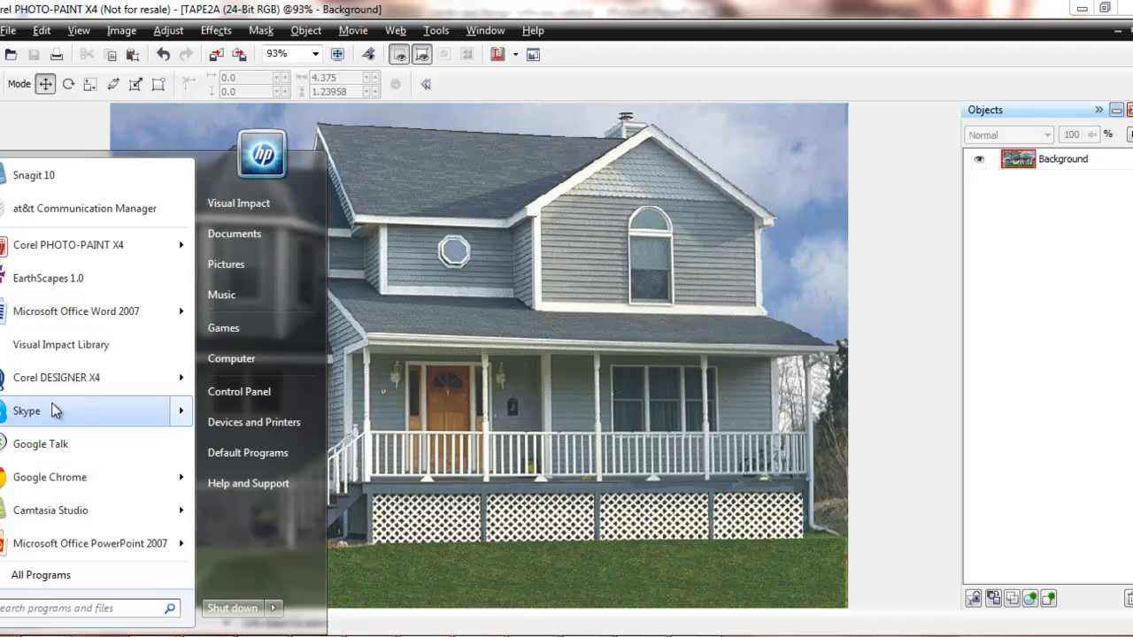
click(87, 352)
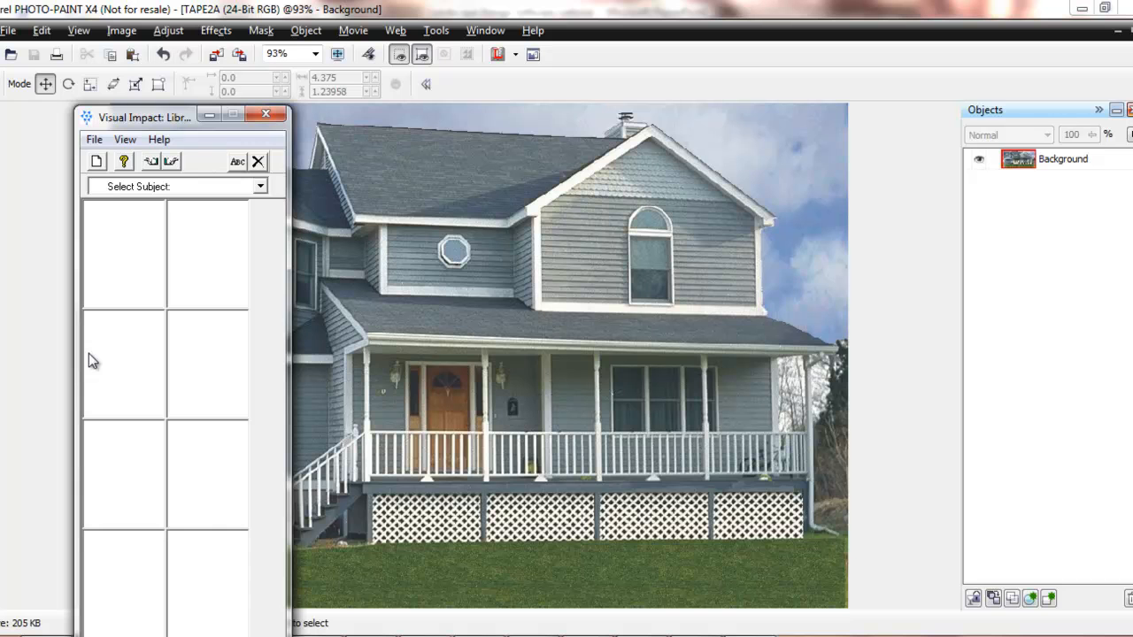
drag(171, 115, 956, 33)
click(1045, 94)
mouse_move(1046, 131)
mouse_down()
mouse_move(1042, 163)
mouse_move(1042, 123)
mouse_up()
click(943, 113)
- Add the Abies concolor 1 tree, reduce it to about 0.92 by 2.82, and stand it beside the porch's right end
drag(714, 263, 678, 276)
drag(897, 27, 971, 32)
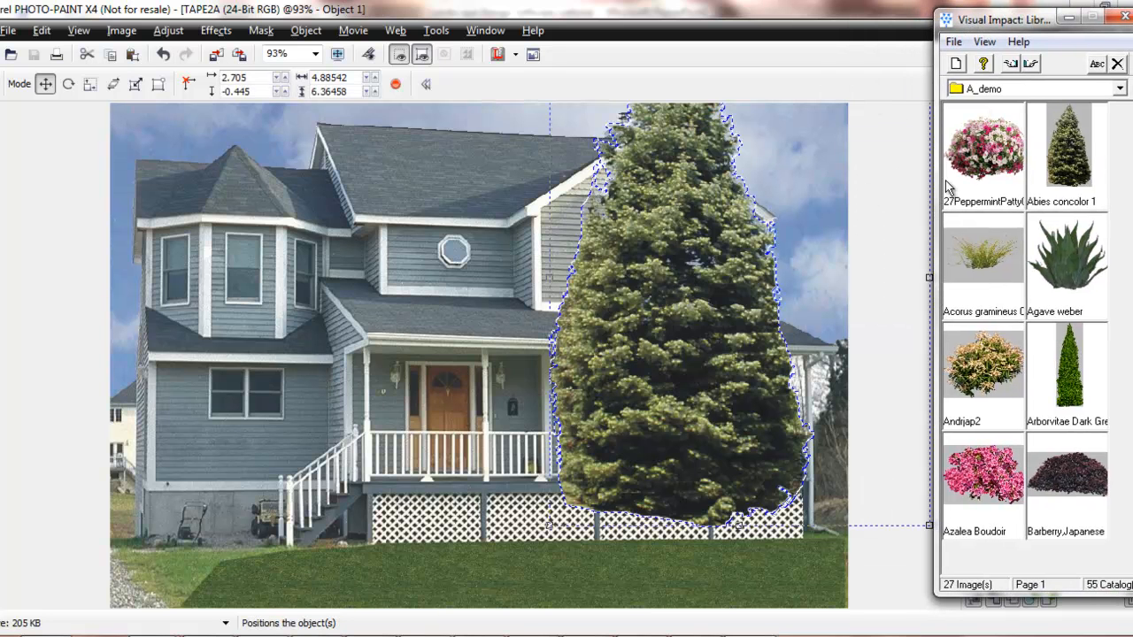
drag(737, 225, 537, 269)
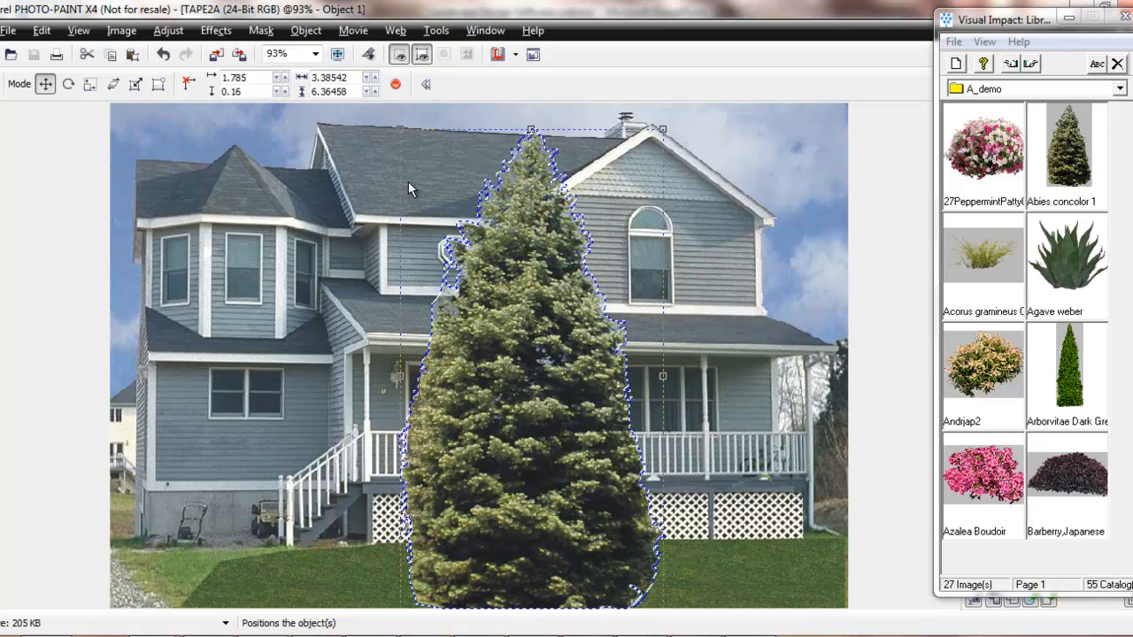
drag(662, 129, 514, 406)
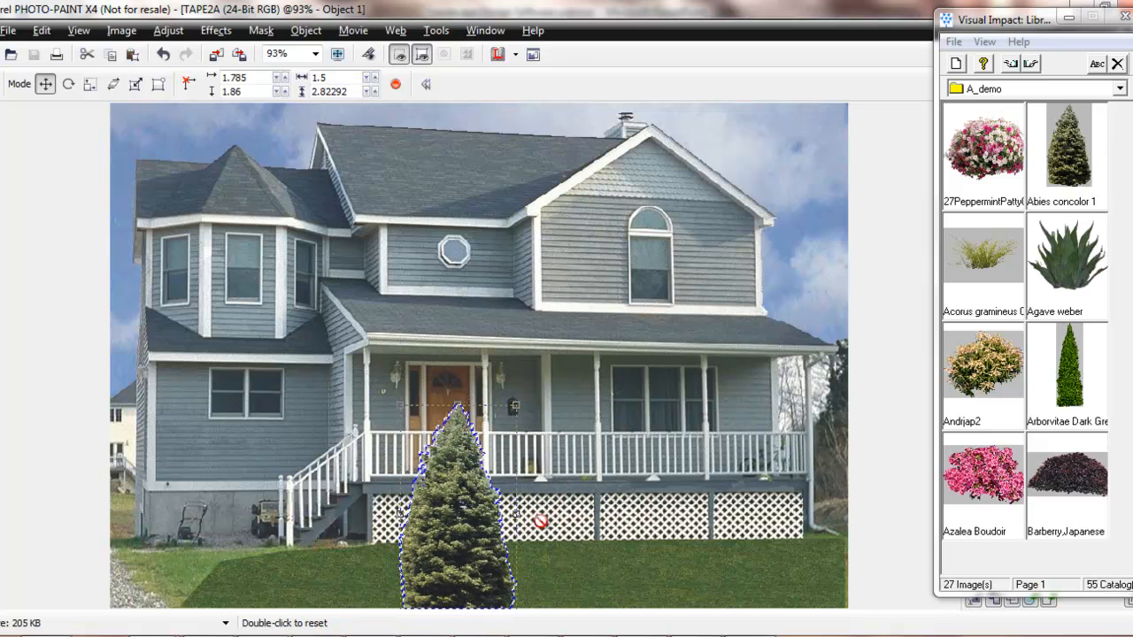
drag(514, 518, 820, 478)
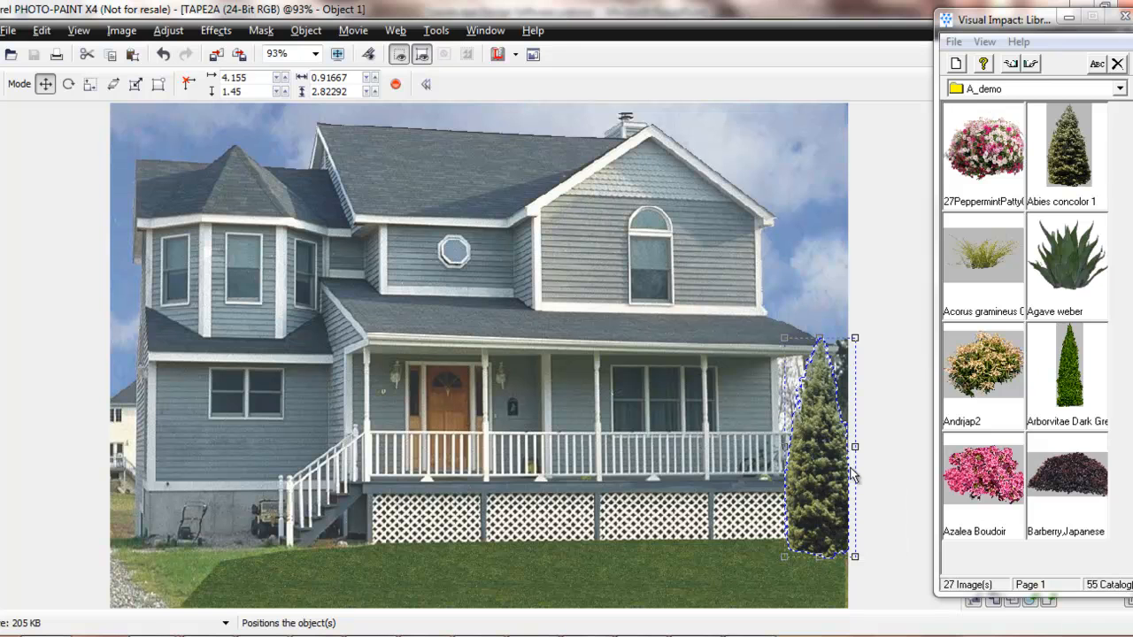
- Add the Andrjap2 shrub, shrink it to about 1.1 by 0.89, and place it in front of the lattice beside the stairs
drag(972, 413, 691, 412)
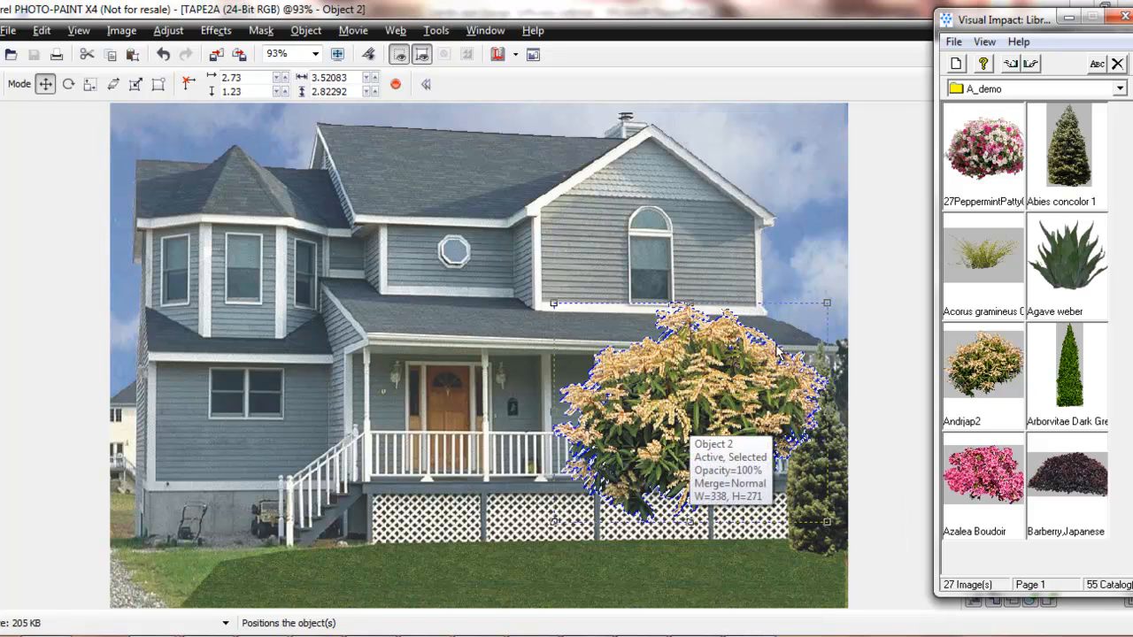
drag(828, 302, 632, 457)
drag(584, 505, 367, 544)
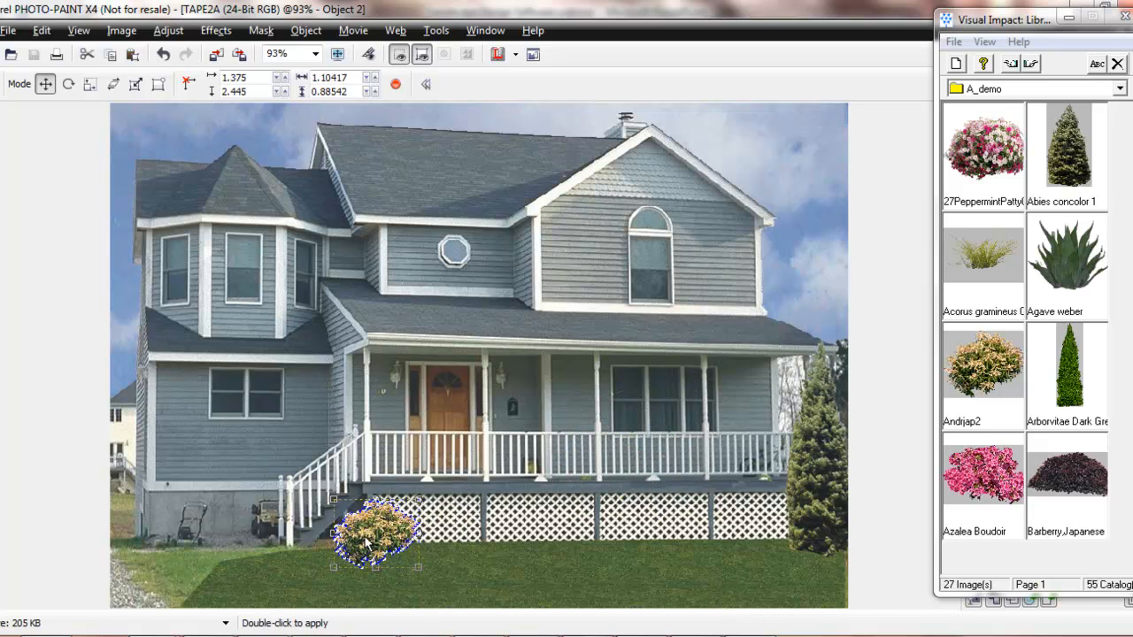
- Duplicate the Andrjap2 shrub and spread the copies along the lattice to form a row of five
key(ctrl+d)
key(ctrl+d)
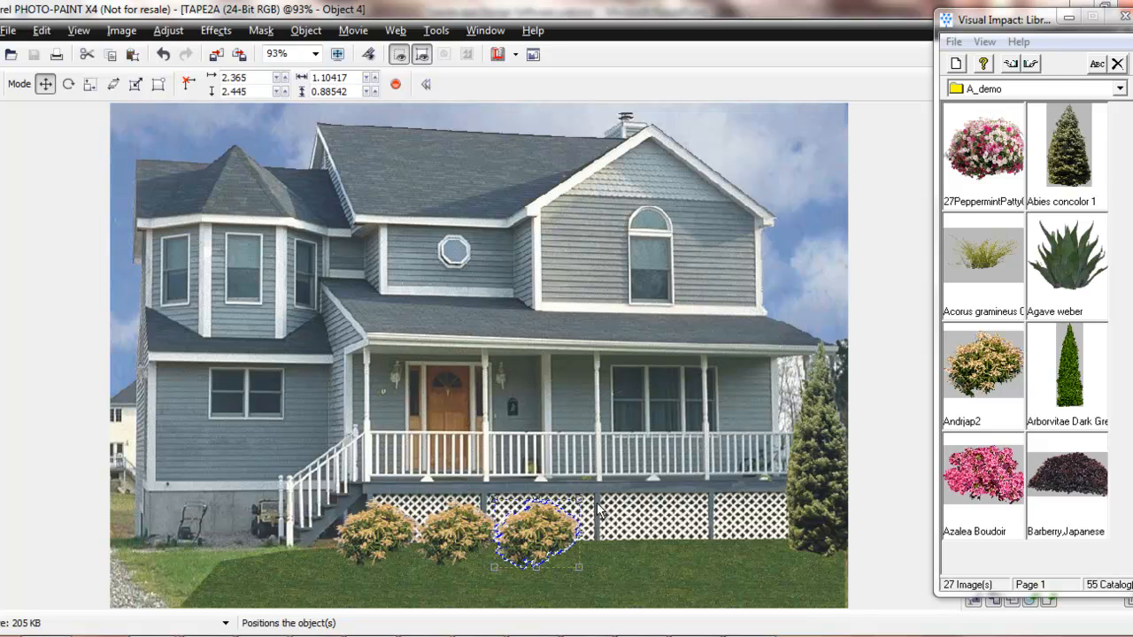
drag(415, 539, 651, 529)
key(ctrl+d)
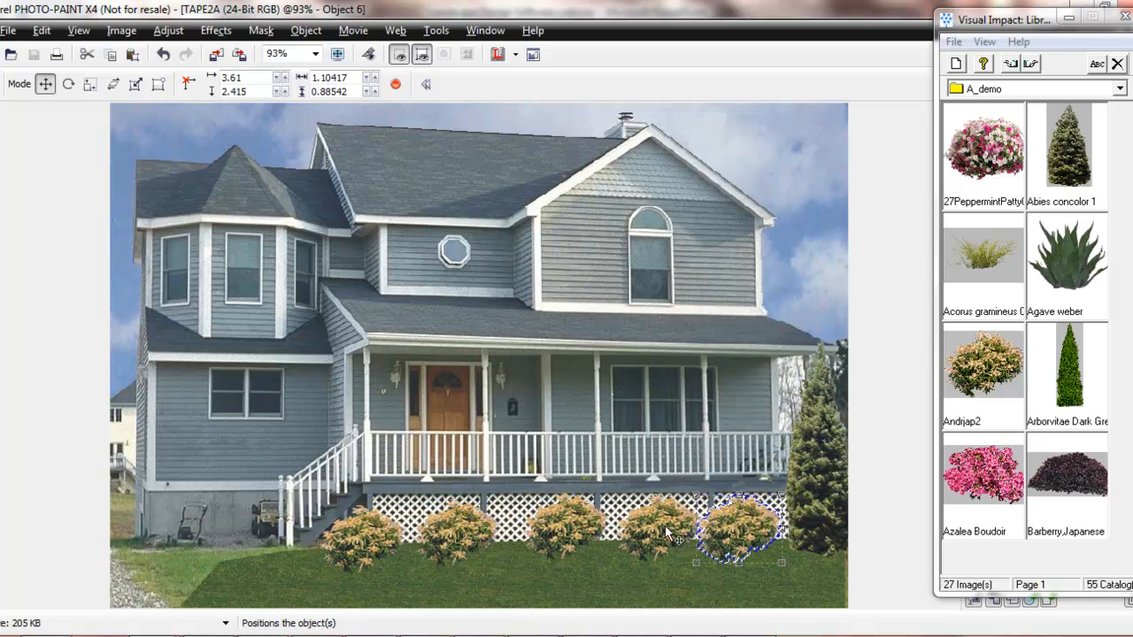
drag(738, 528, 758, 527)
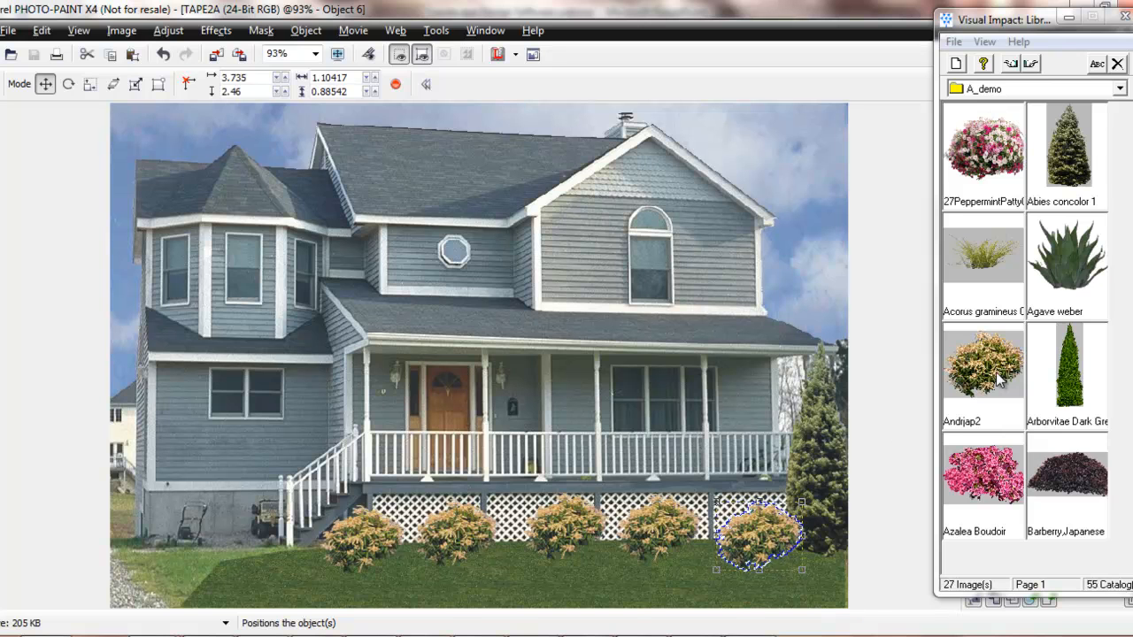
- Add the Acorus gramineus grass, resize it to about 1.85 by 2.04, and place it by the stairs beside the first shrub
drag(957, 272, 581, 340)
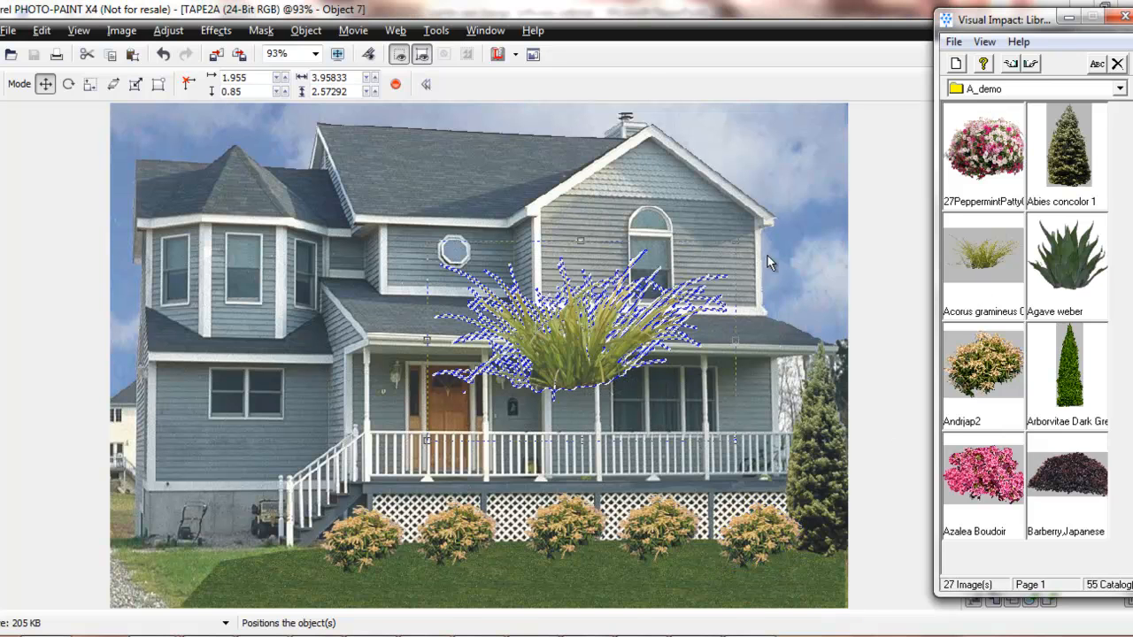
drag(732, 246, 492, 288)
drag(484, 388, 324, 523)
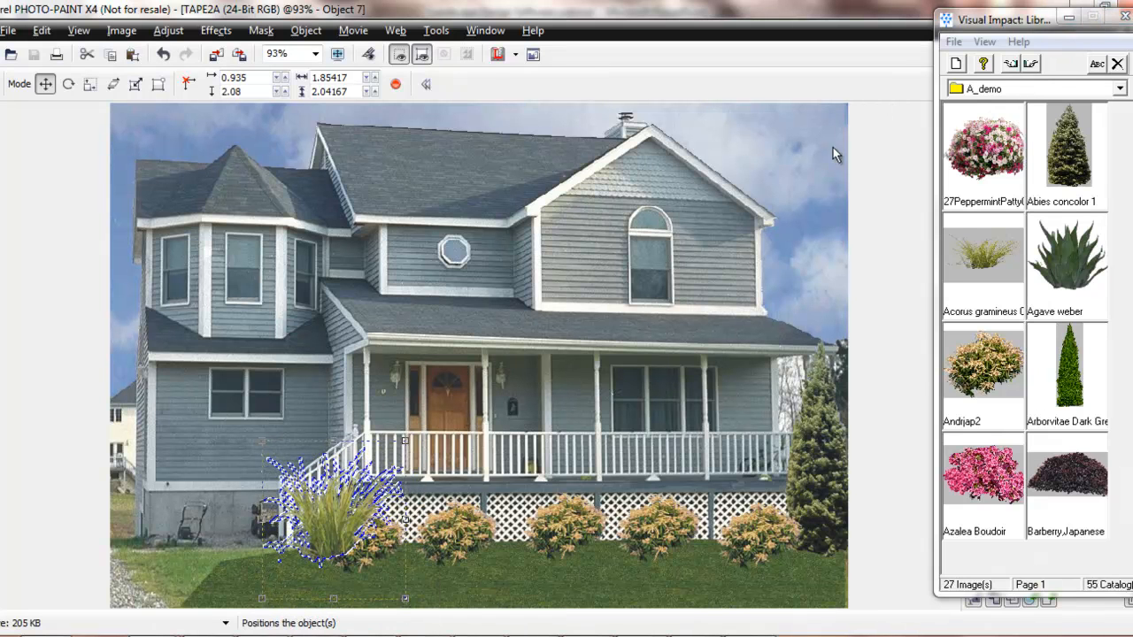
- Send the Acorus grass to the back of the object order and move it behind the first shrub
right_click(339, 532)
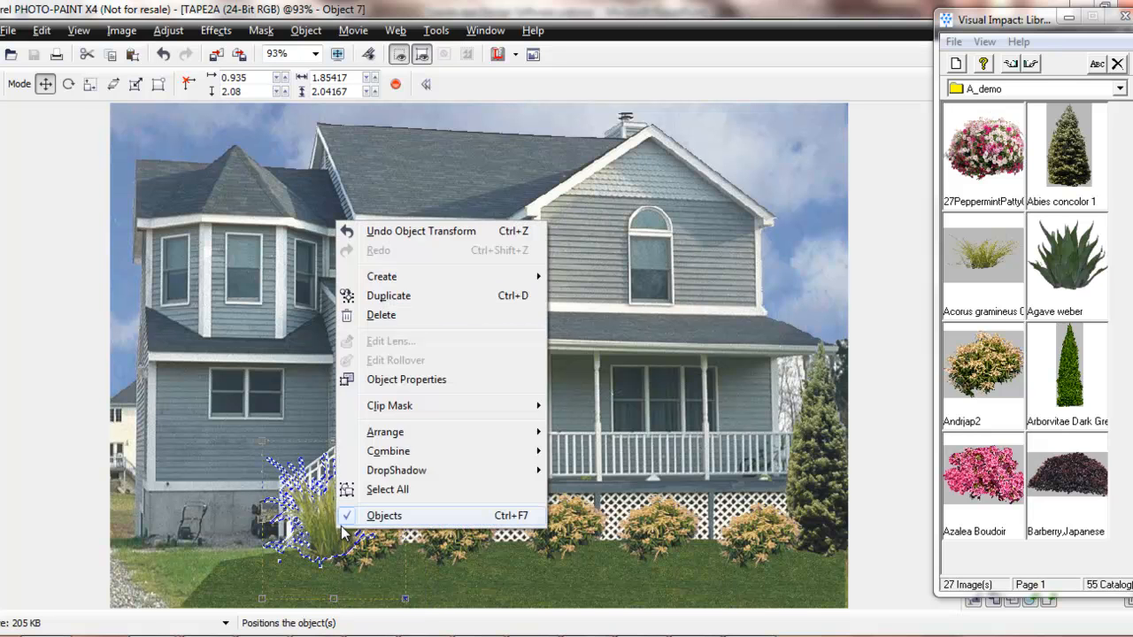
mouse_move(436, 433)
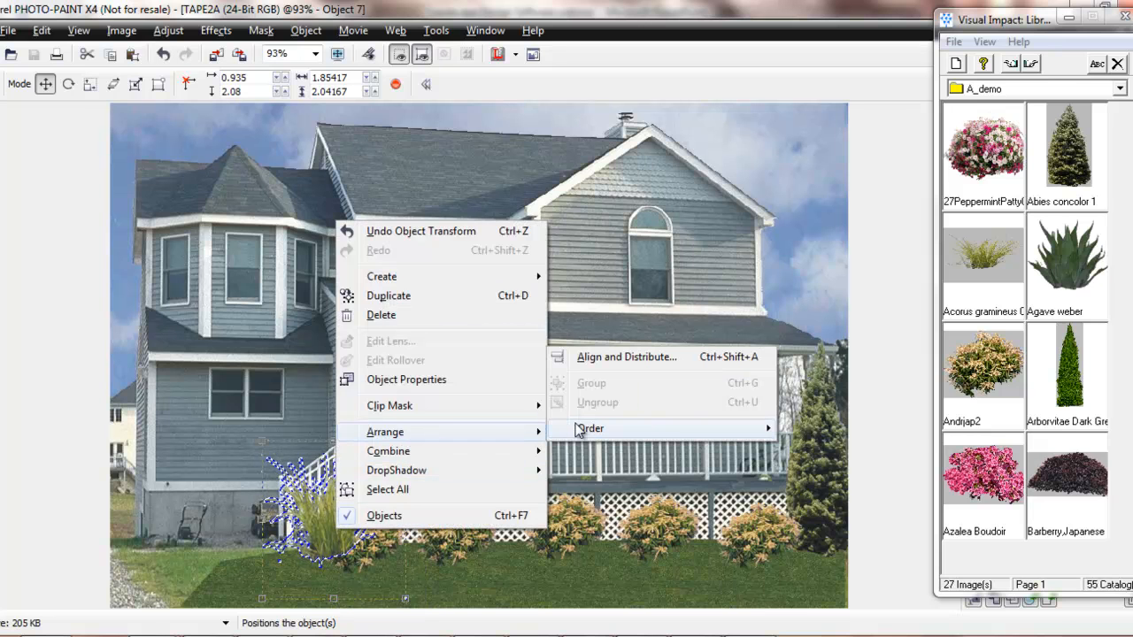
mouse_move(582, 431)
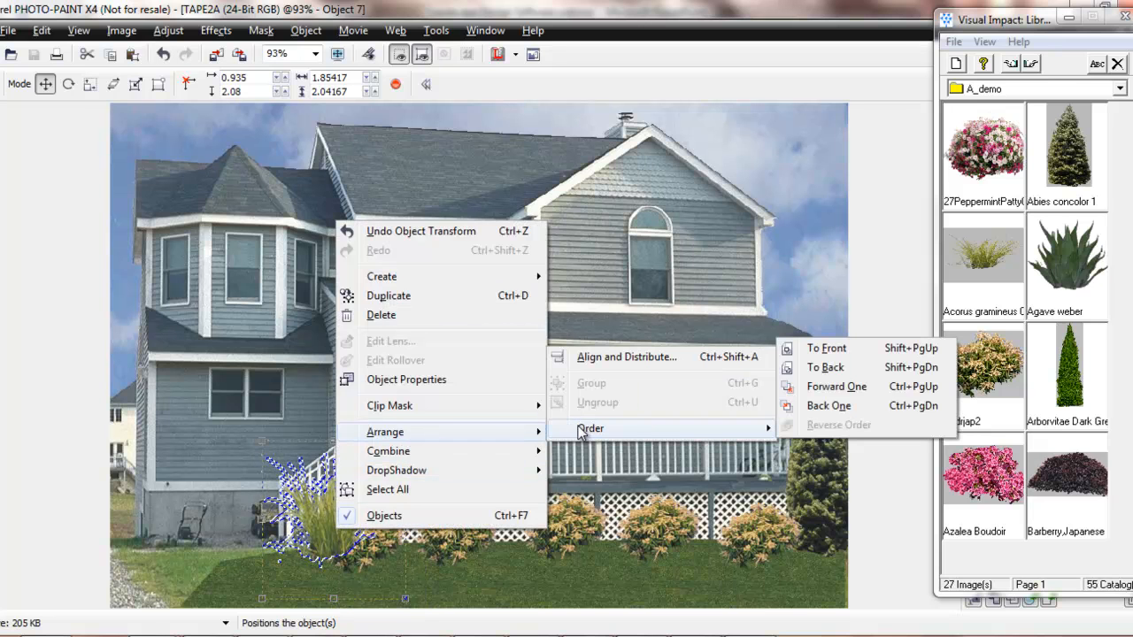
click(831, 370)
drag(297, 508, 345, 494)
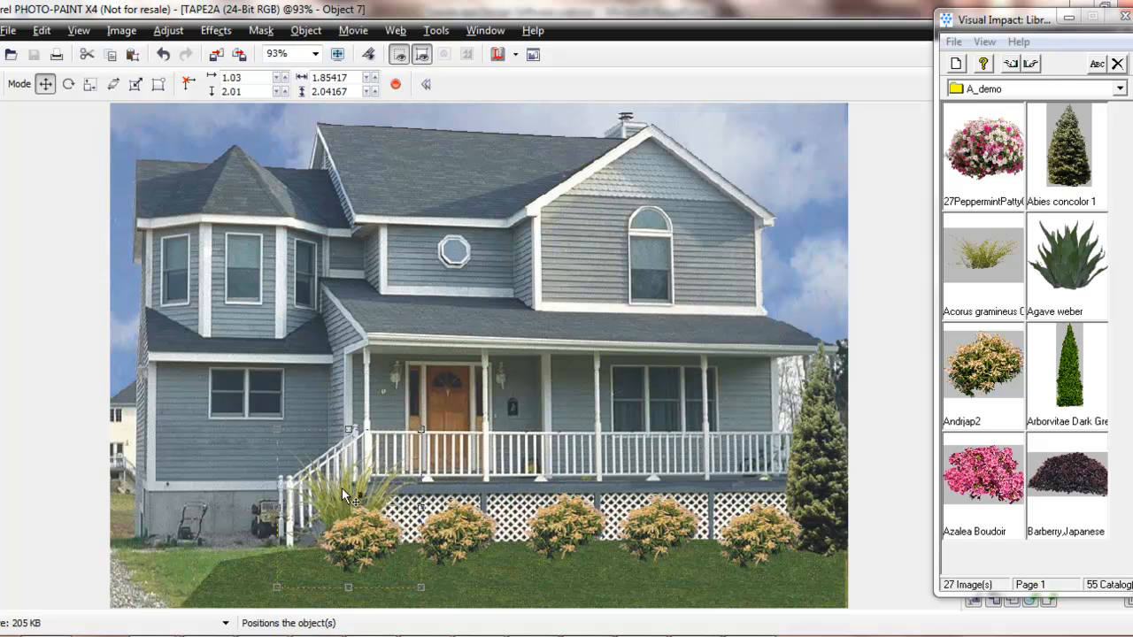
- Try the Acorus grass in front of the shrubs, then return it directly above the background, shifted slightly away from the stairs
click(1069, 20)
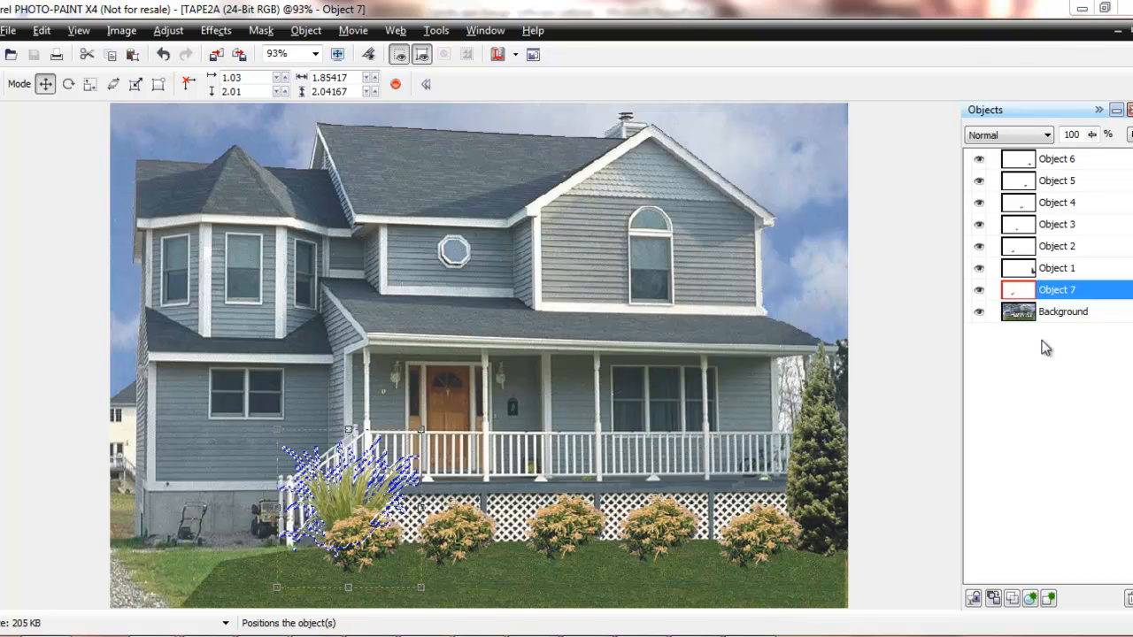
drag(1078, 296, 1065, 181)
mouse_move(336, 505)
mouse_down()
mouse_move(402, 515)
mouse_move(417, 535)
mouse_move(348, 506)
mouse_up()
drag(1058, 159, 1053, 292)
drag(354, 509, 356, 520)
click(566, 458)
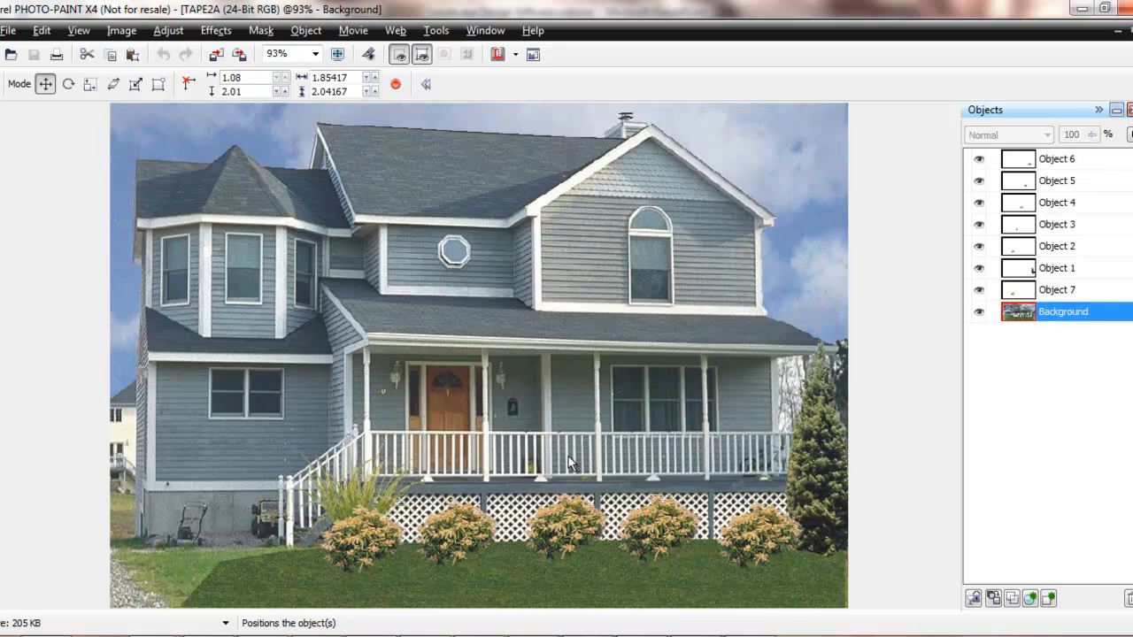
- Change the current bitmap fill to the reddish-brown mulch texture
double_click(10, 462)
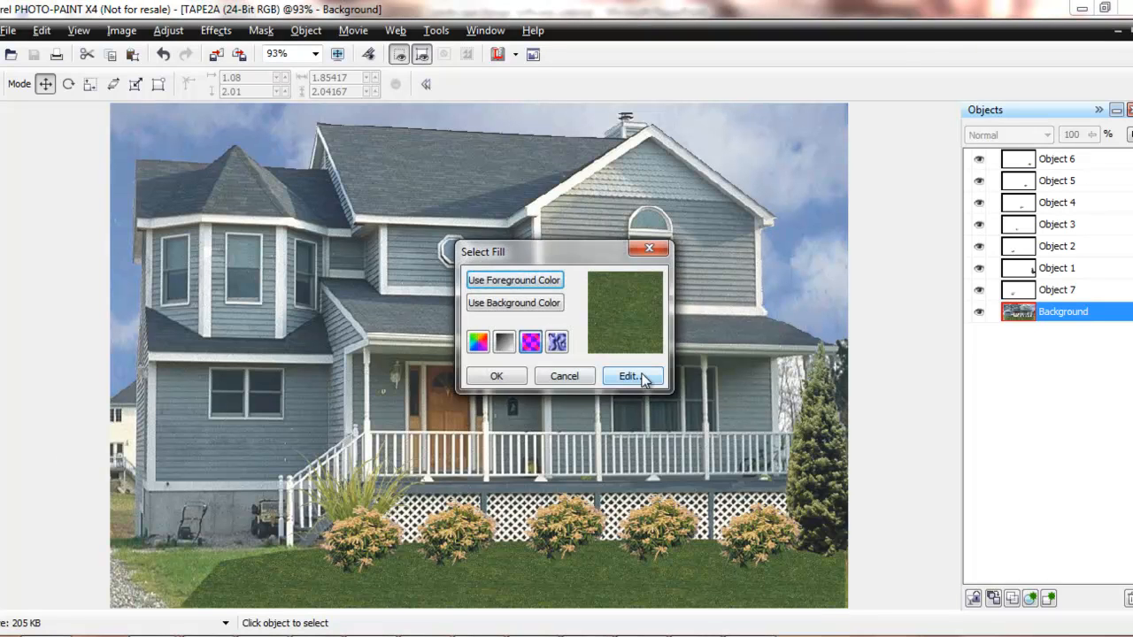
click(627, 377)
click(541, 237)
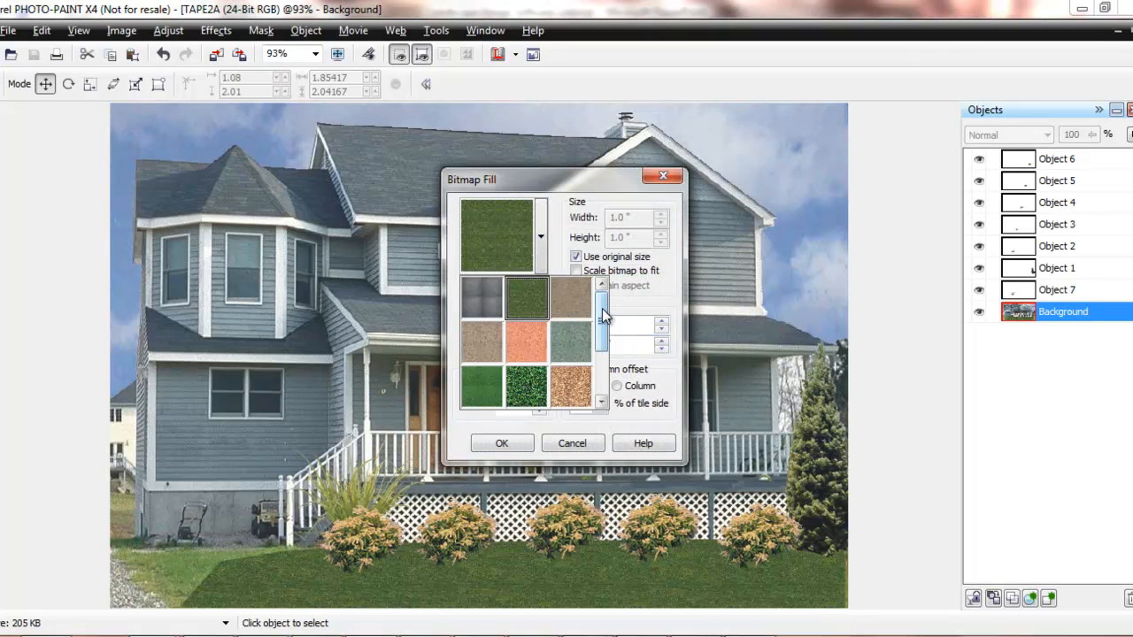
drag(603, 317, 603, 354)
click(485, 351)
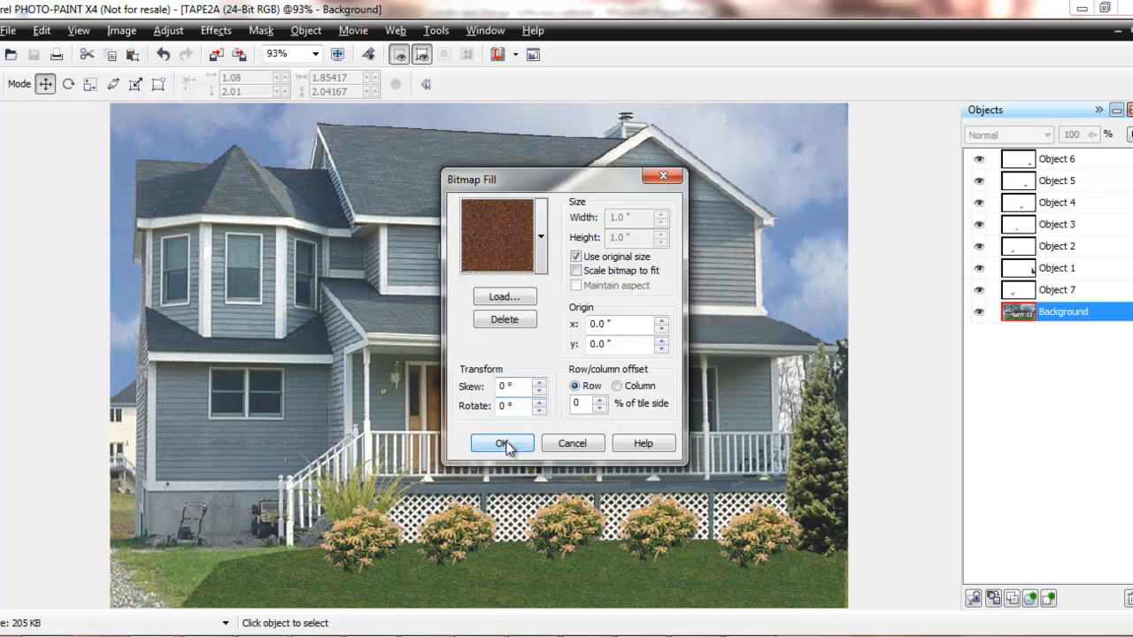
click(502, 443)
click(497, 376)
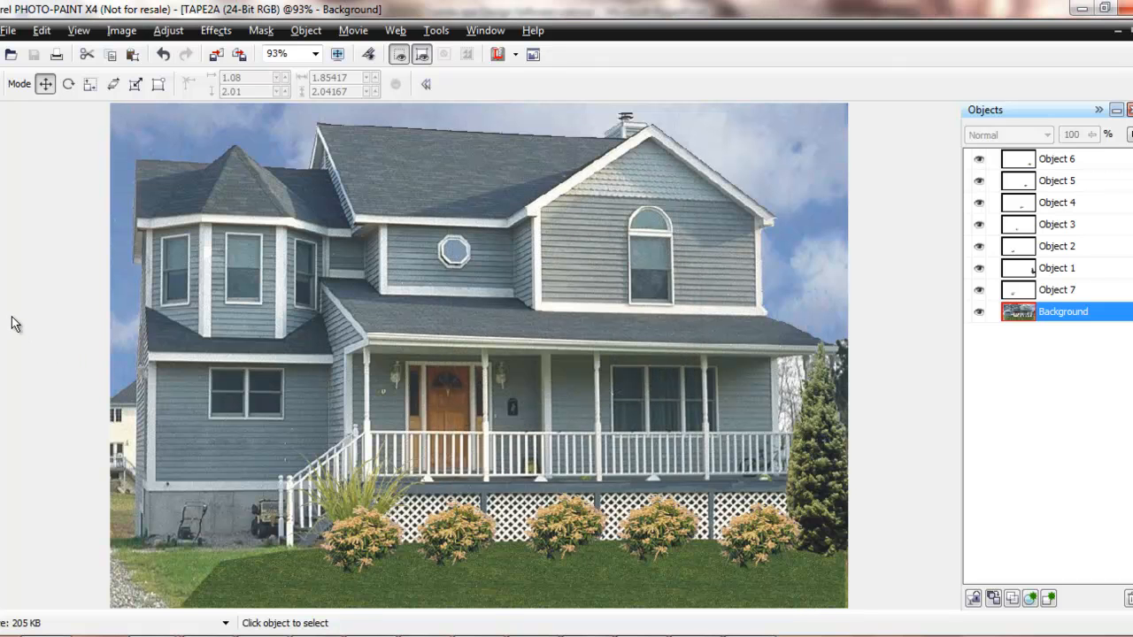
- Paint the mulch texture on the background beneath the shrubs and evergreen as a curved bed, using a size 30 Custom Clone From Fill brush
key(c)
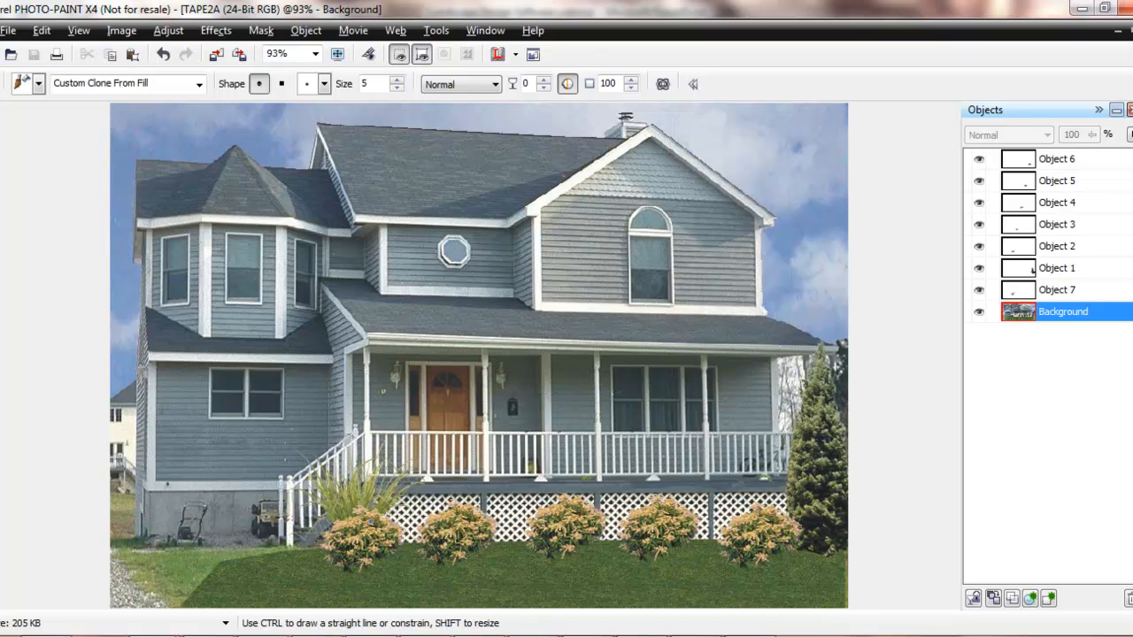
click(325, 84)
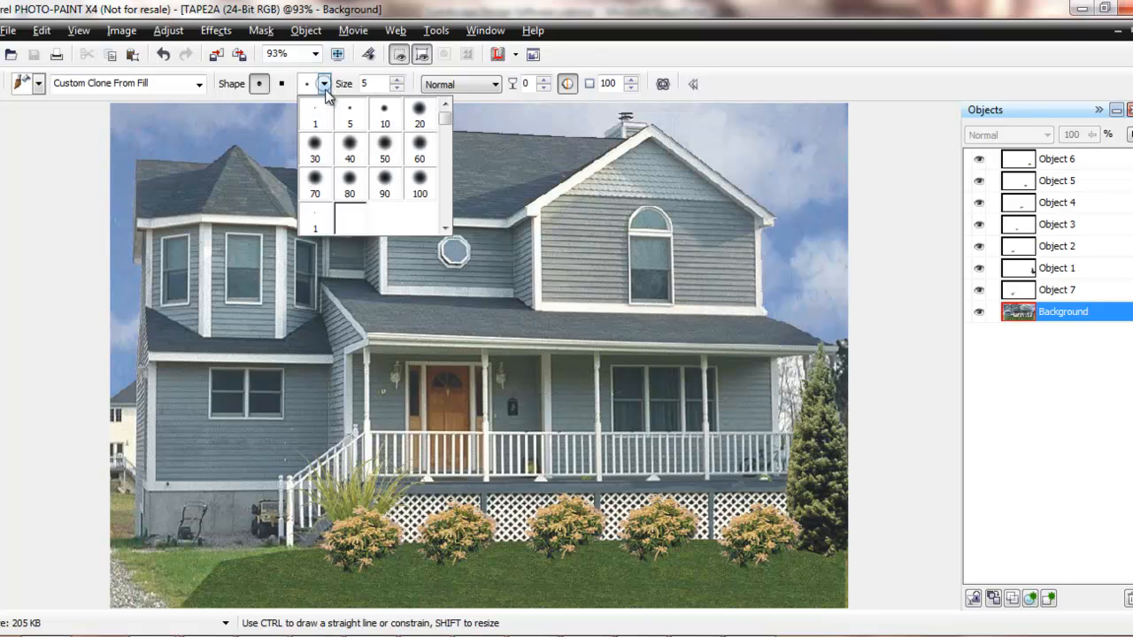
click(316, 150)
drag(350, 556, 347, 559)
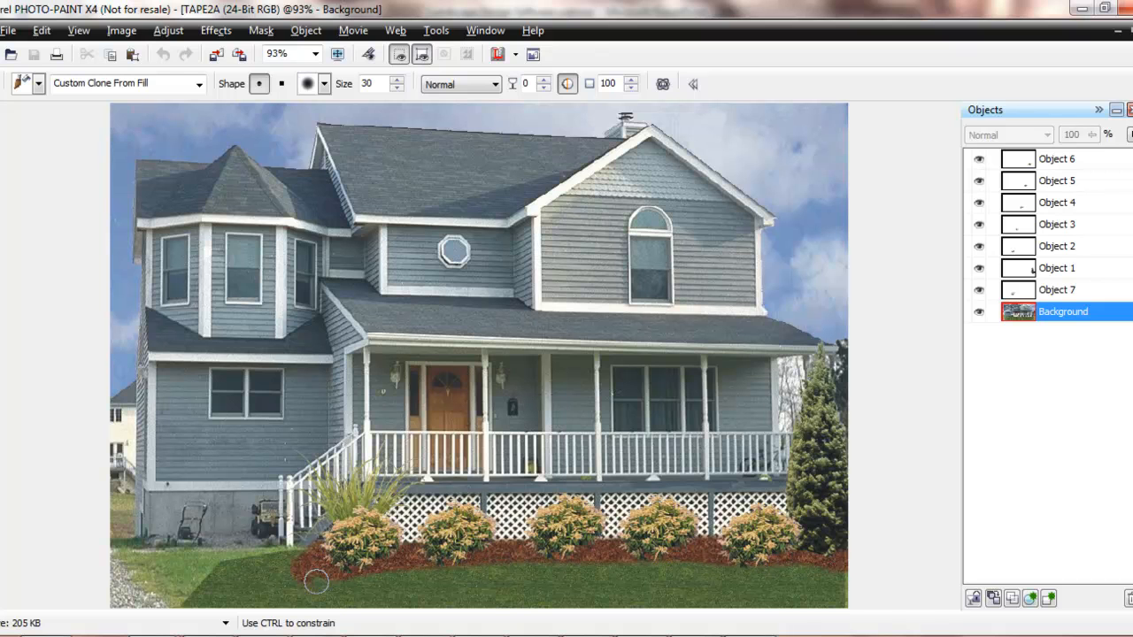
drag(396, 556, 486, 554)
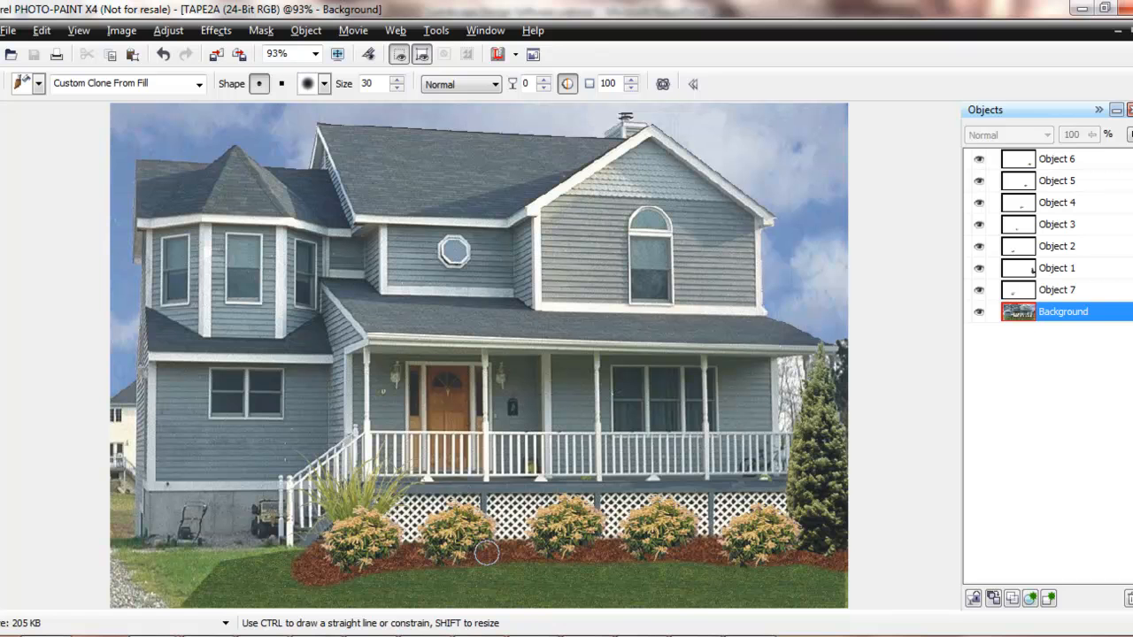
- Change the current bitmap fill to the tan-brown paver texture
click(4, 456)
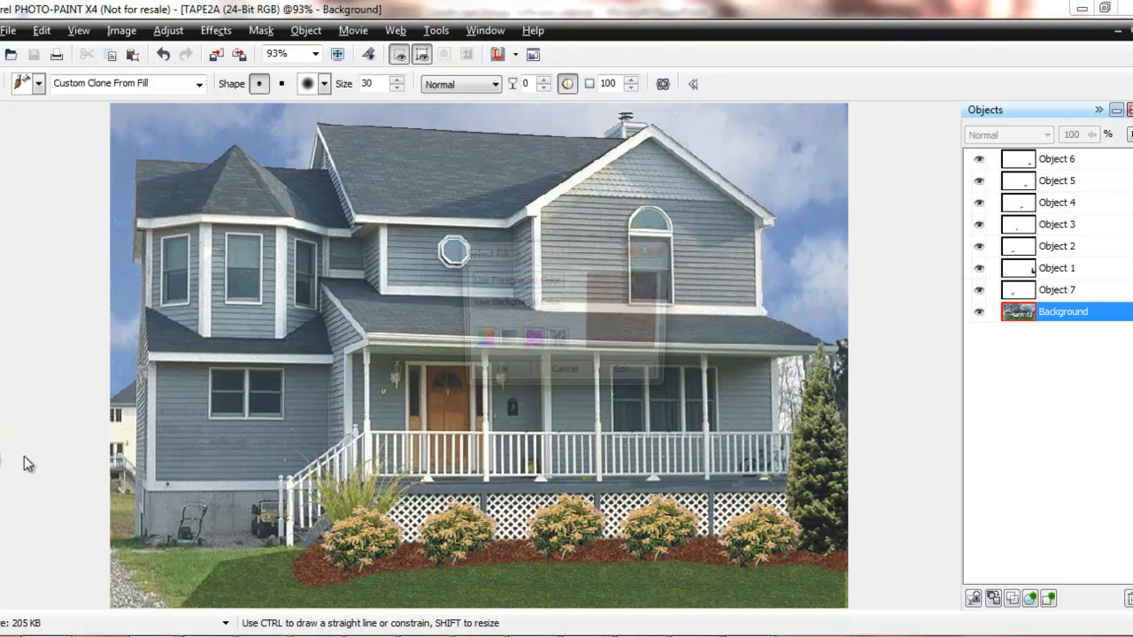
click(630, 376)
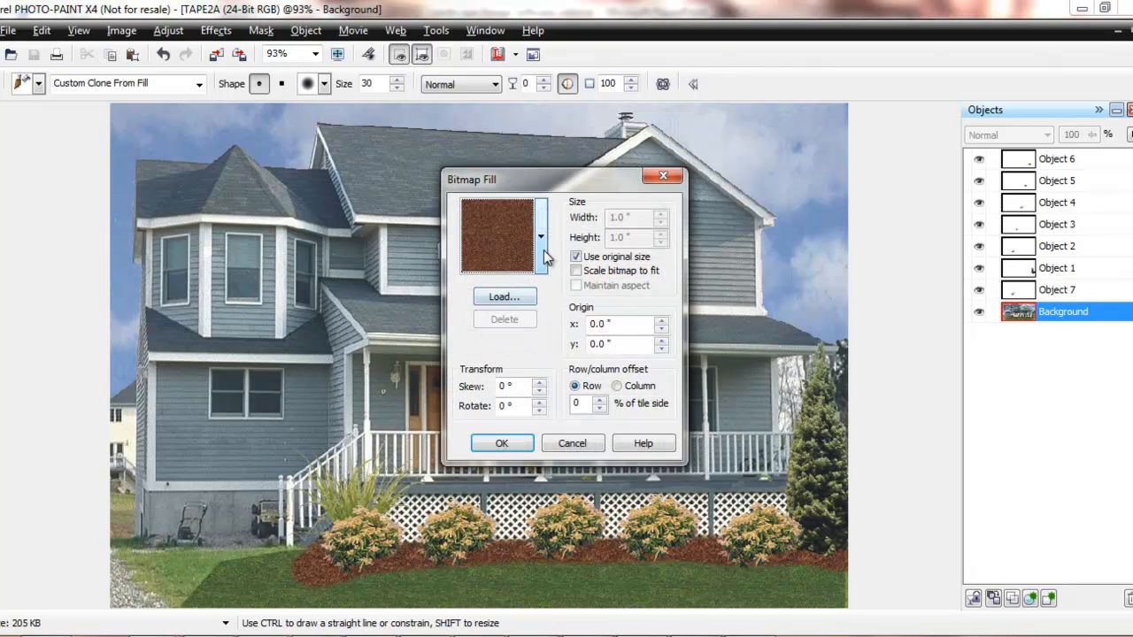
click(541, 250)
drag(606, 363, 602, 306)
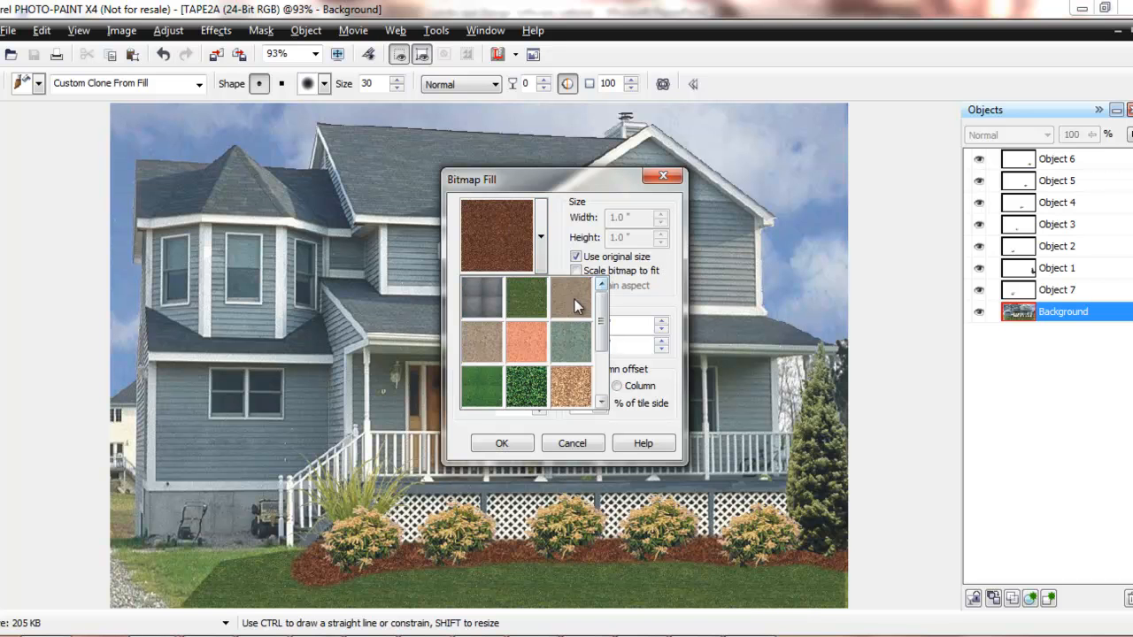
click(575, 299)
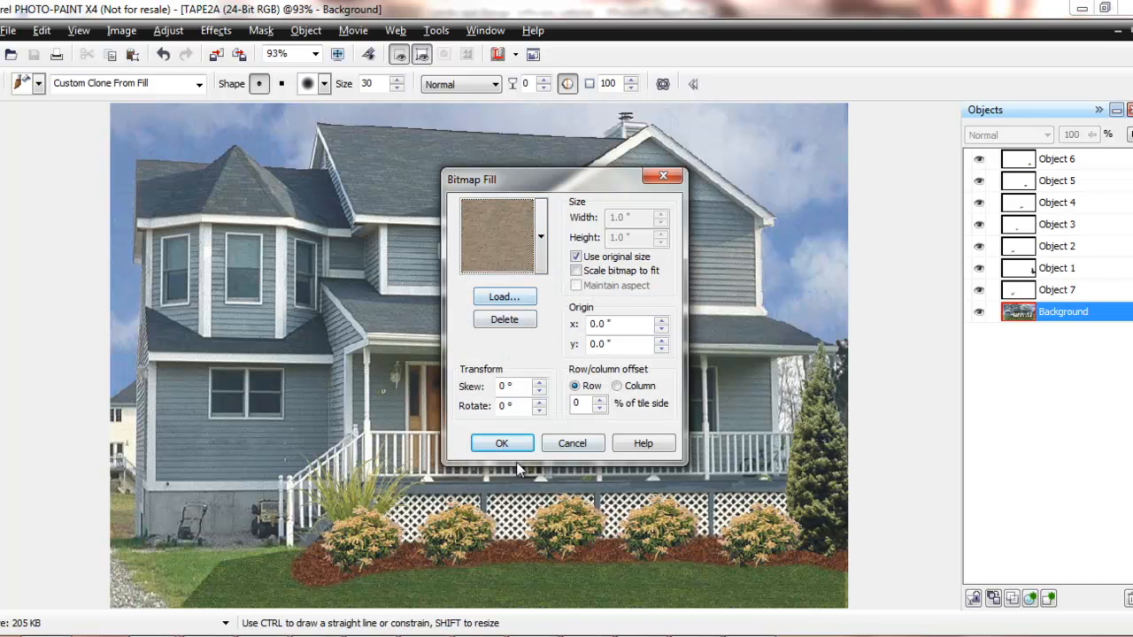
click(502, 443)
click(499, 377)
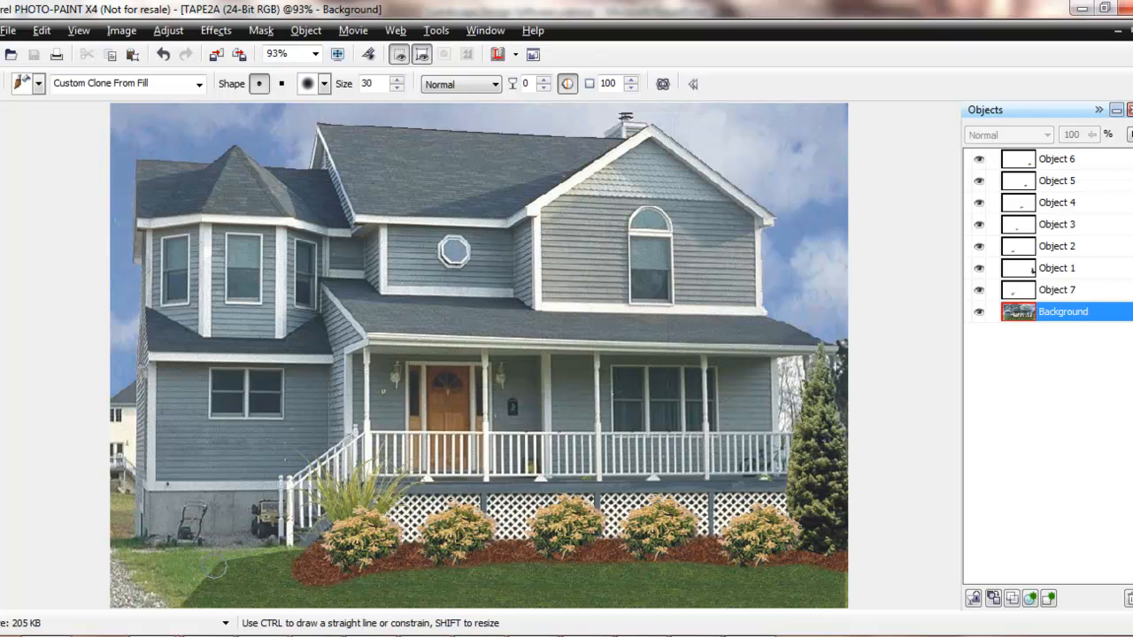
- Paint the tan-brown paver fill over the gravel and grass beside the mulch bed to form a driveway reaching the foundation
mouse_move(146, 599)
mouse_down()
mouse_move(157, 599)
mouse_move(91, 590)
mouse_move(137, 554)
mouse_move(106, 551)
mouse_move(137, 542)
mouse_move(102, 552)
mouse_move(276, 546)
mouse_move(297, 593)
mouse_move(267, 583)
mouse_move(265, 602)
mouse_move(255, 569)
mouse_move(240, 599)
mouse_move(226, 575)
mouse_move(187, 593)
mouse_move(178, 573)
mouse_up()
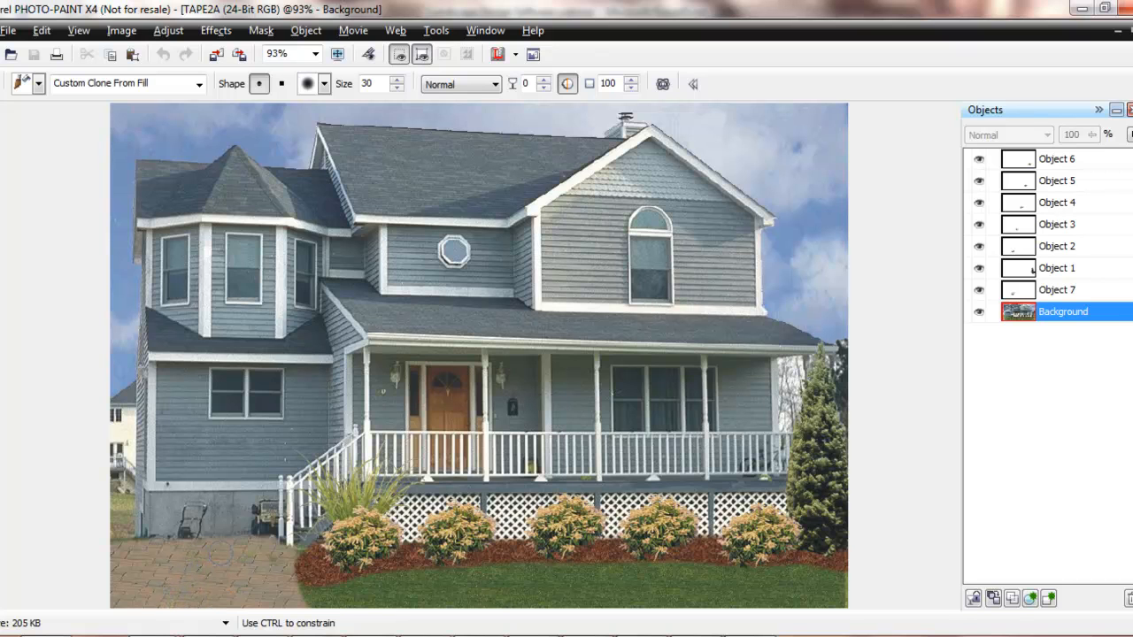
mouse_move(319, 606)
mouse_down()
mouse_move(303, 547)
mouse_move(346, 604)
mouse_up()
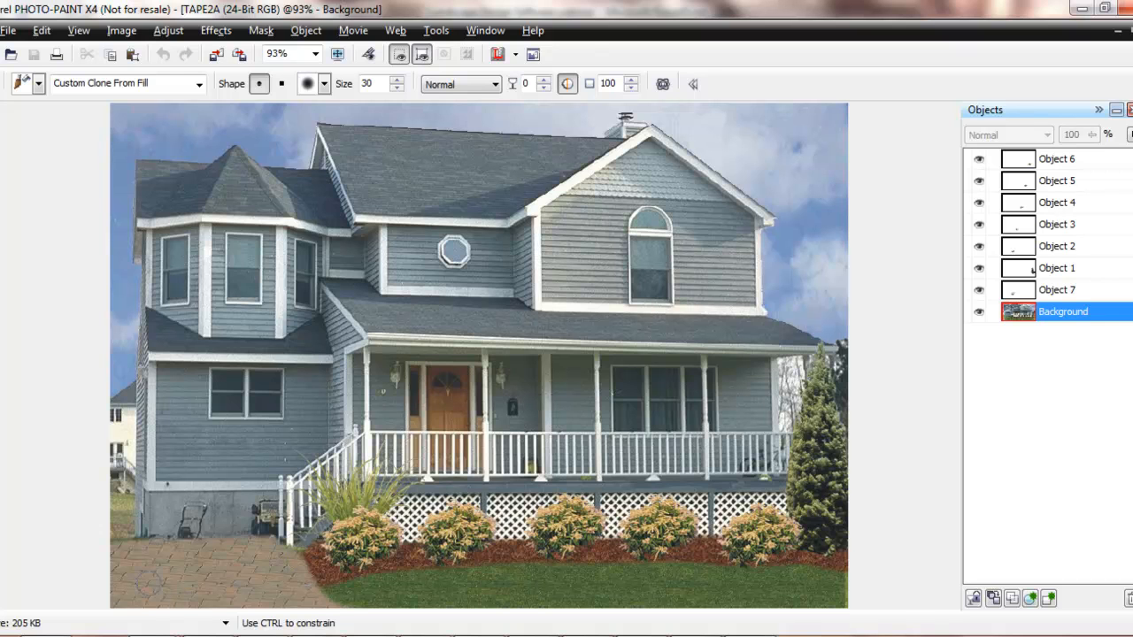
mouse_move(108, 543)
mouse_down()
mouse_move(112, 573)
mouse_move(270, 538)
mouse_up()
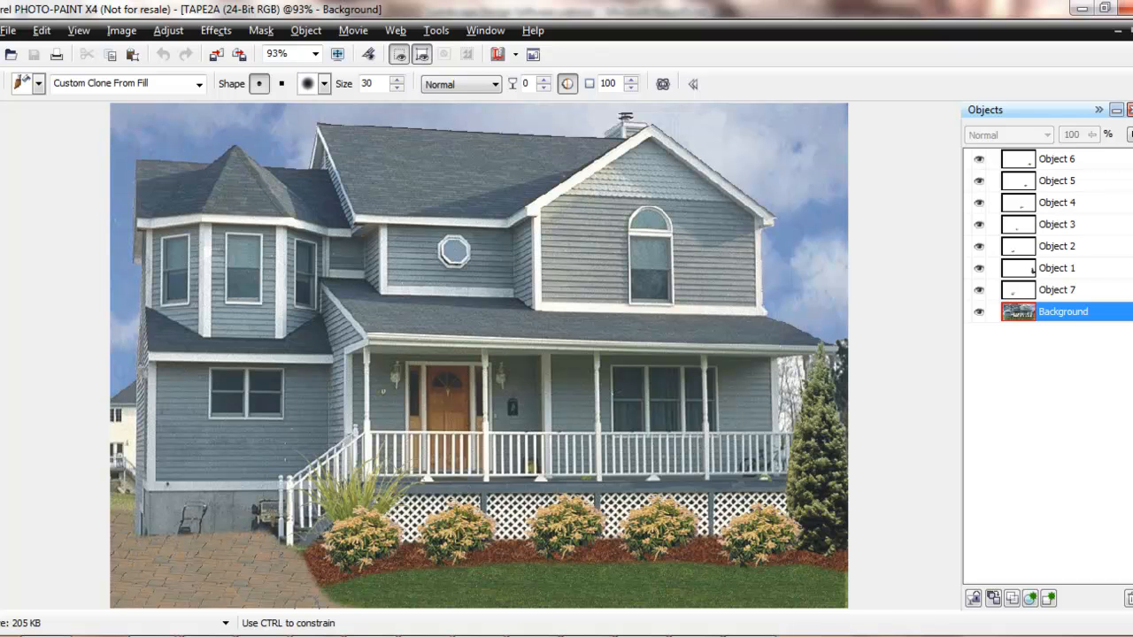
- Open the Tutorial catalog in the Visual Impact library and add the Paver4 texture to the house photo
click(265, 636)
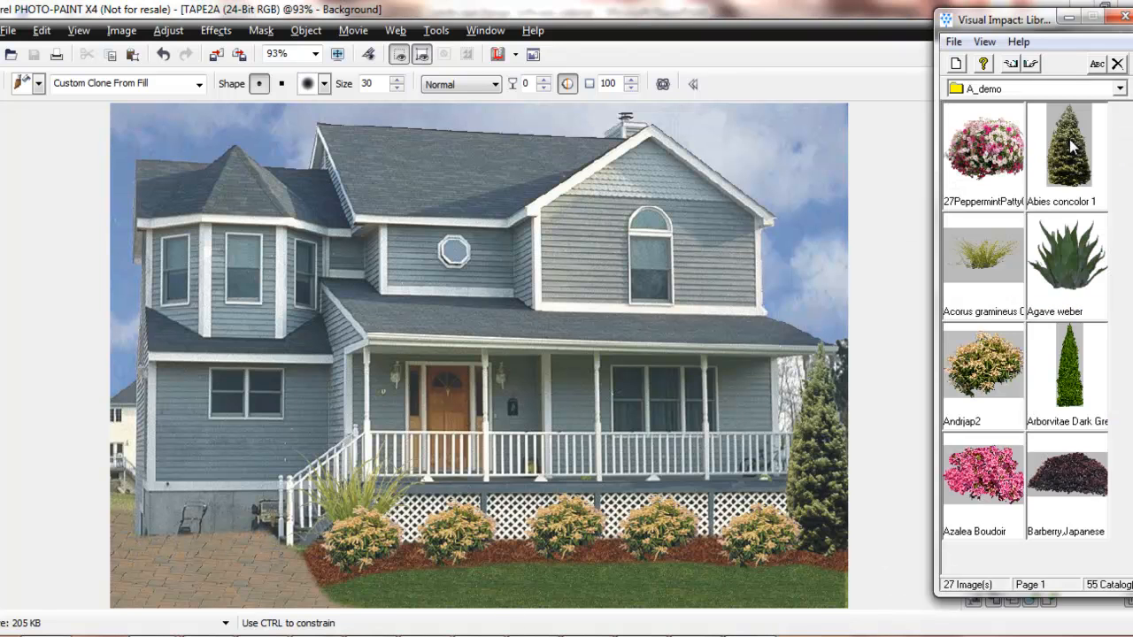
click(1120, 88)
drag(1122, 123, 1121, 188)
click(995, 209)
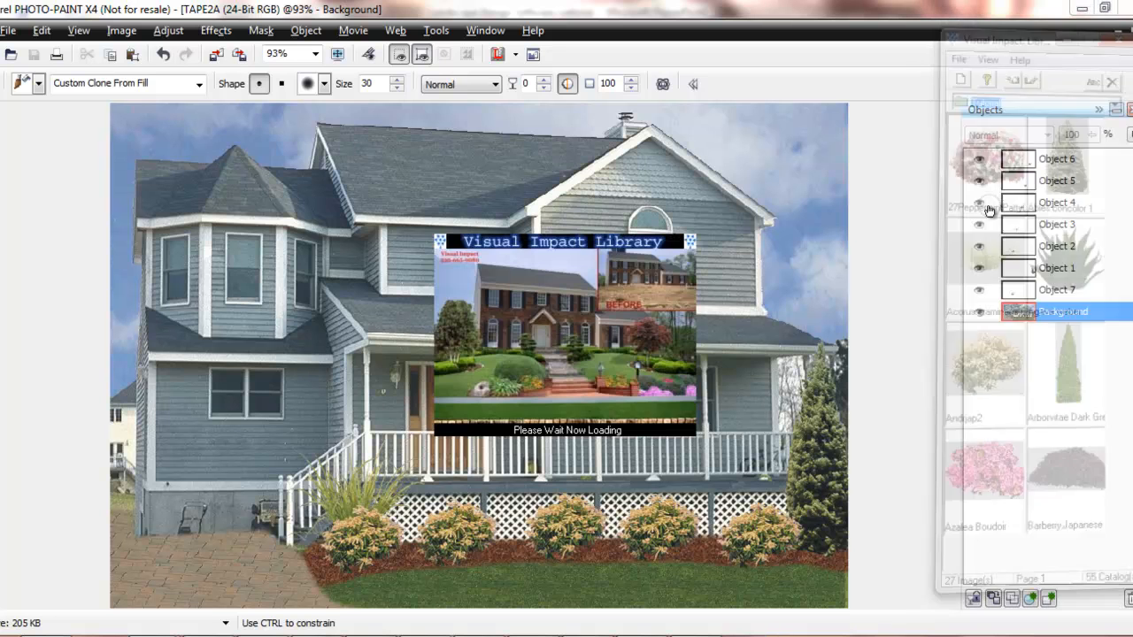
drag(975, 492, 537, 387)
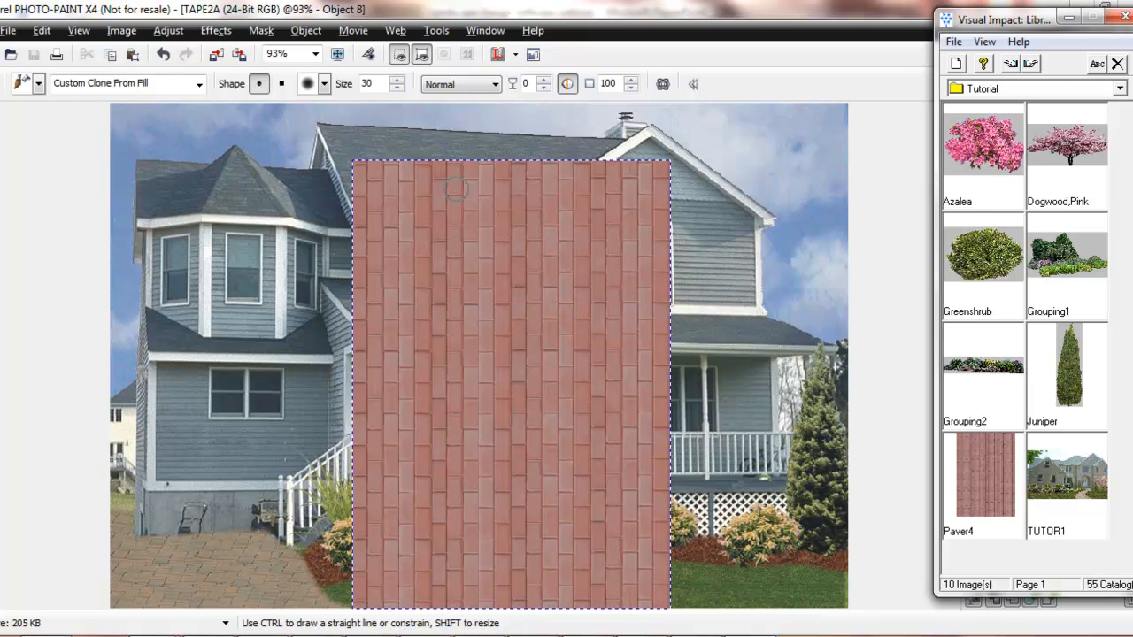
- Distort the Paver4 object in perspective, narrowing its far edge, and fit it over the driveway beside the stairs
key(o)
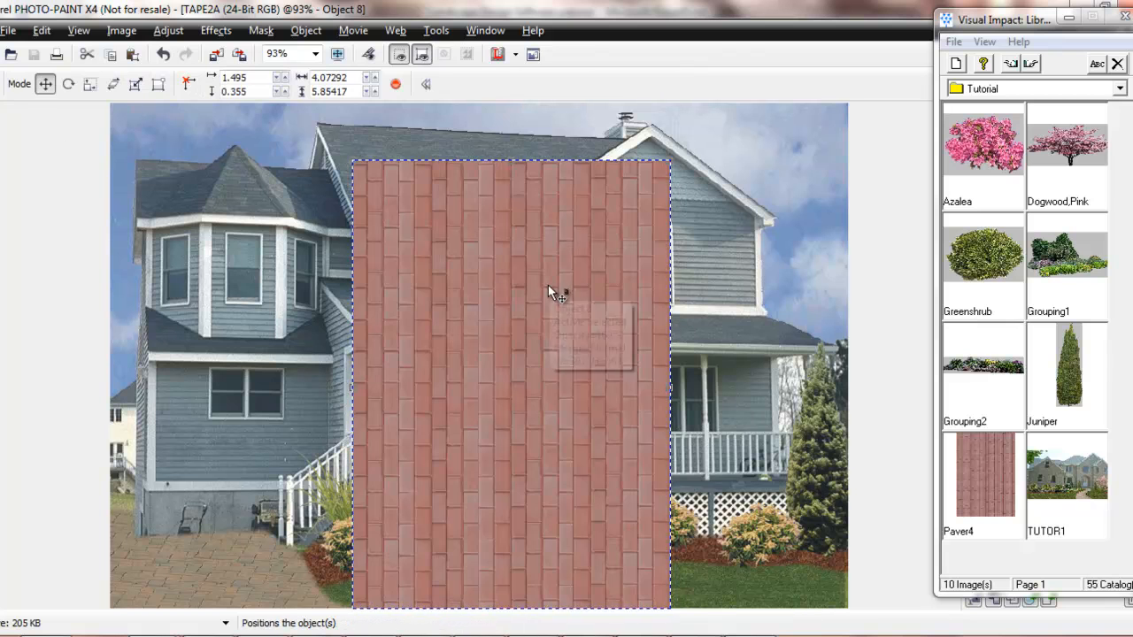
drag(550, 293, 541, 265)
click(590, 282)
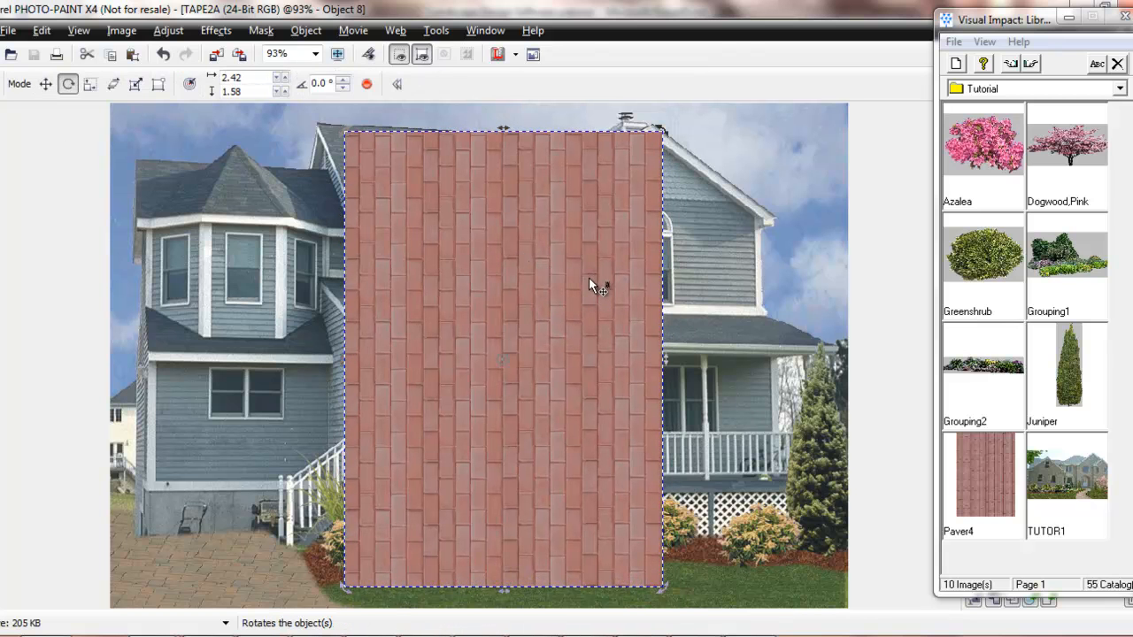
click(612, 223)
click(617, 217)
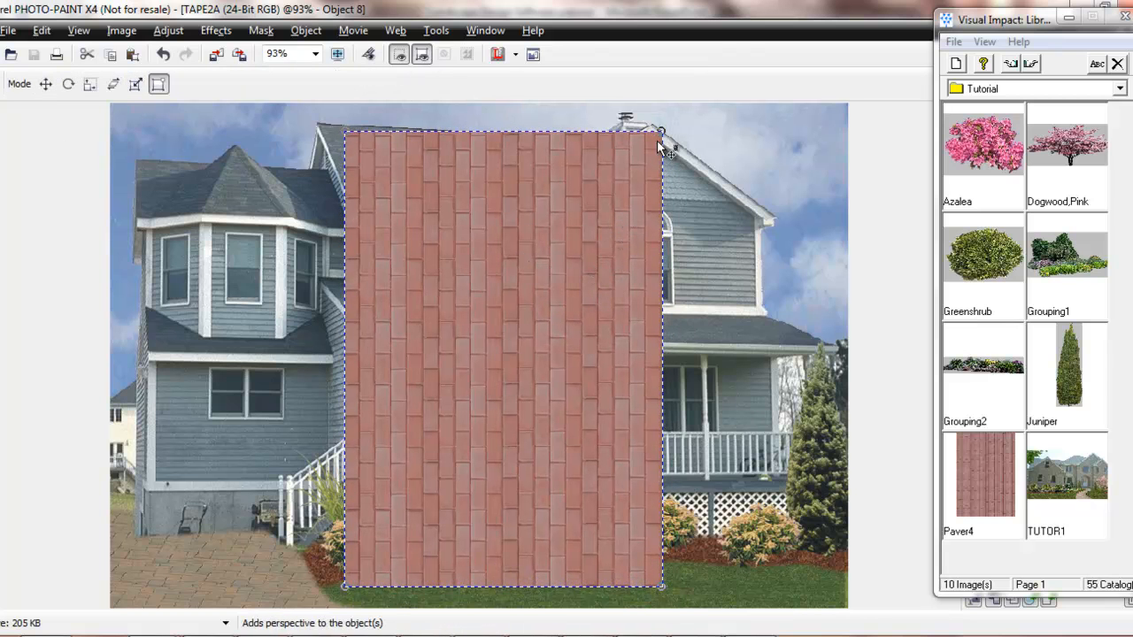
drag(657, 138, 566, 483)
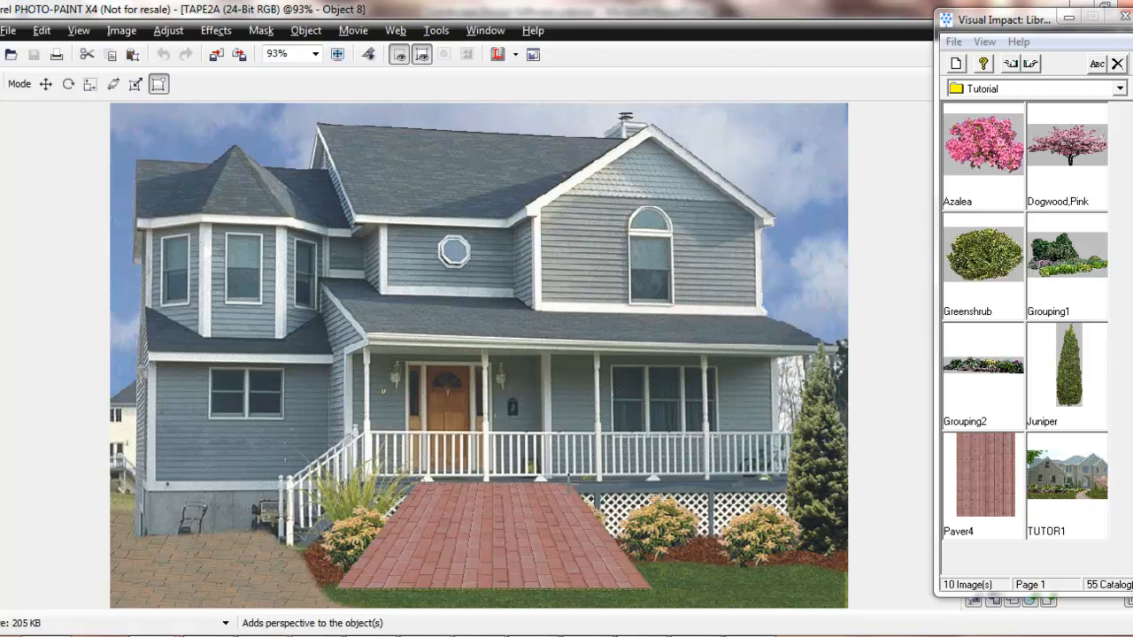
drag(537, 524, 251, 574)
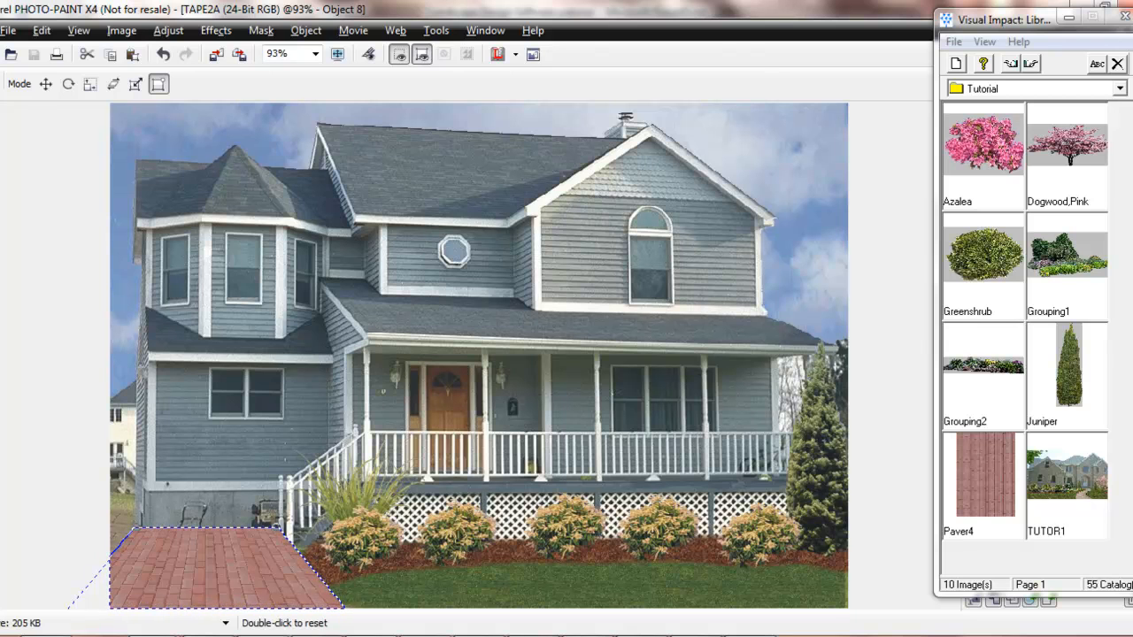
- Erase the red pavers from the driveway with the size 20 eraser
click(12, 328)
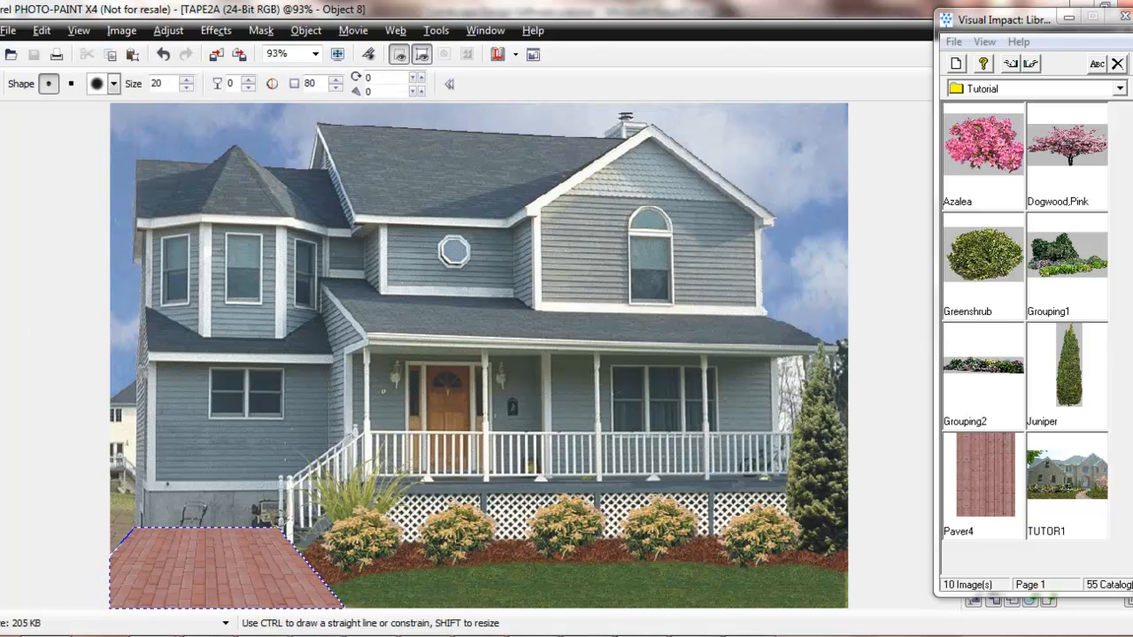
key(ctrl+Down)
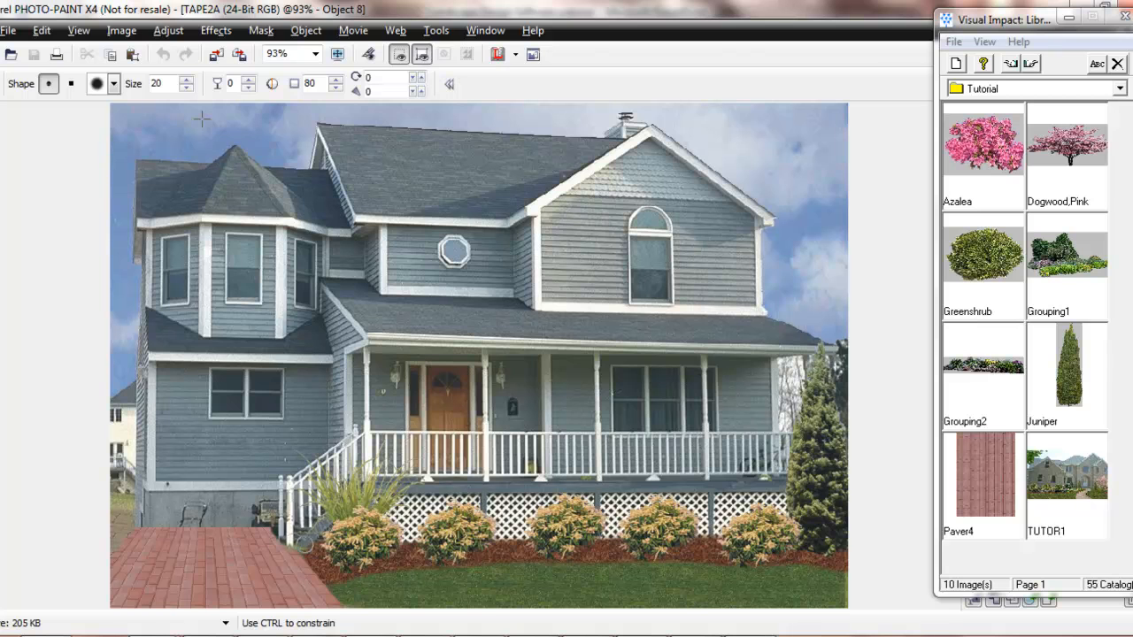
click(292, 536)
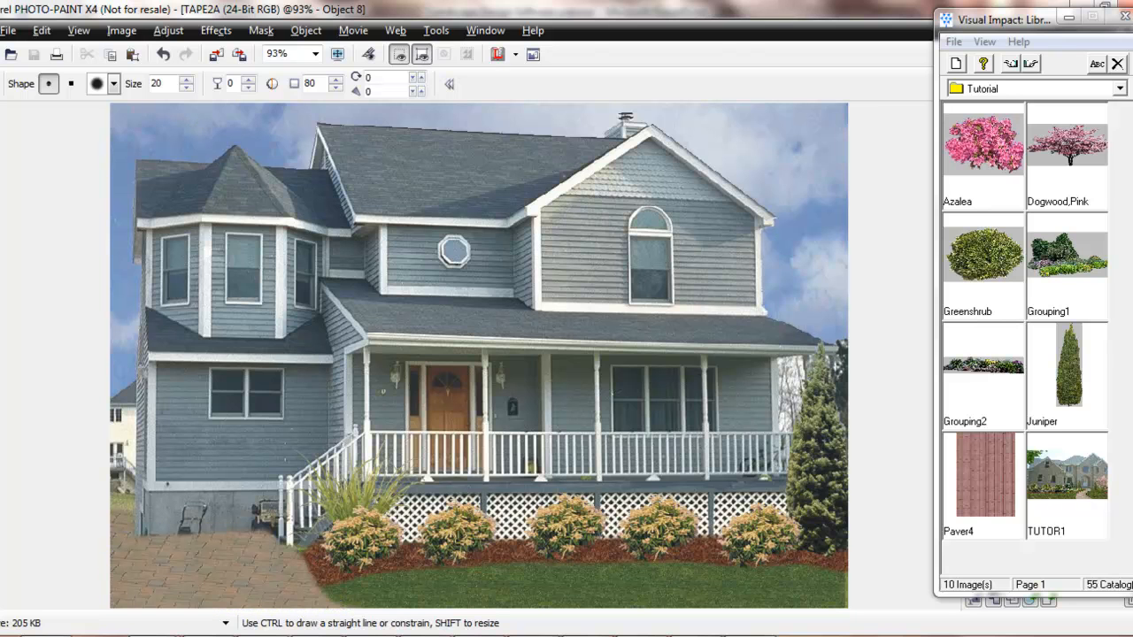
- Move the library window aside, minimize the house design, and bring up the HOLIDAY LIGHTS image
click(4, 156)
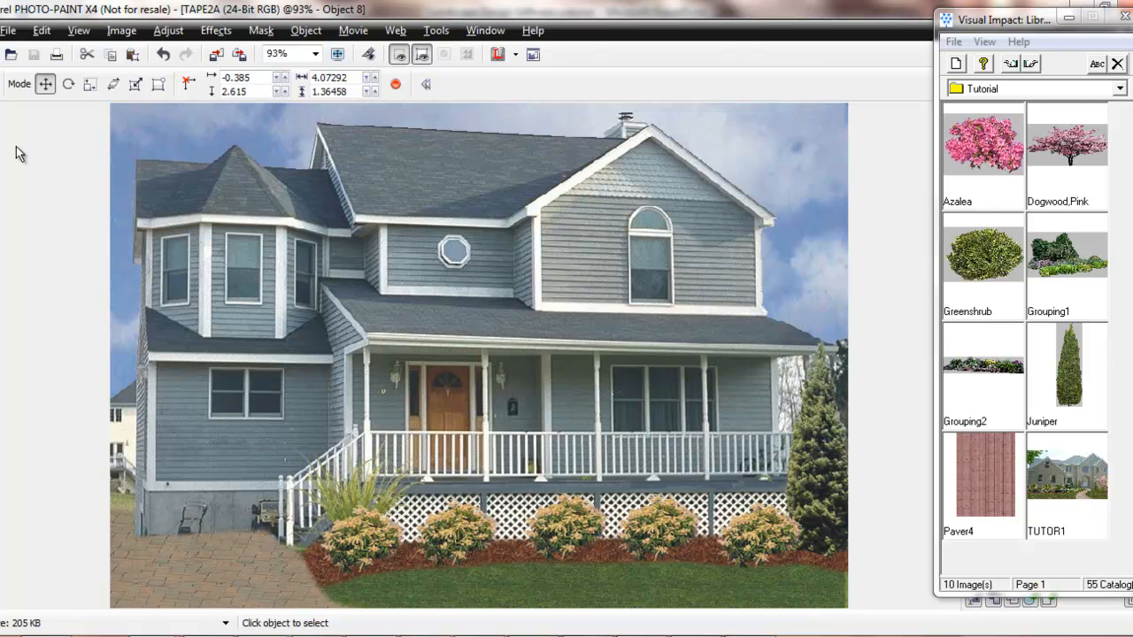
click(1094, 17)
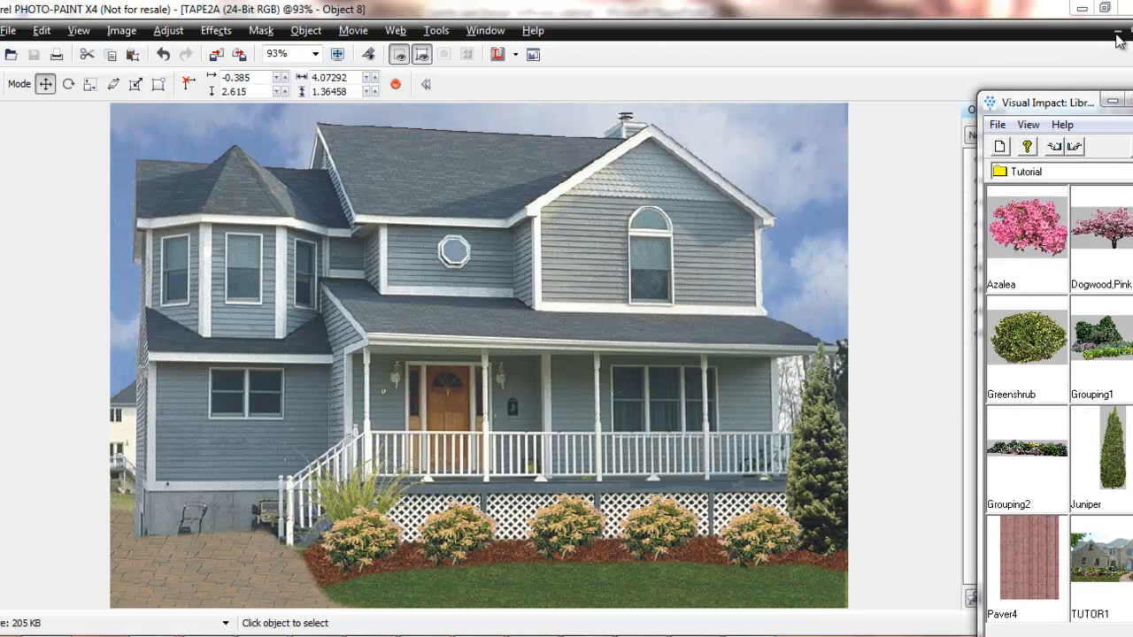
click(1118, 33)
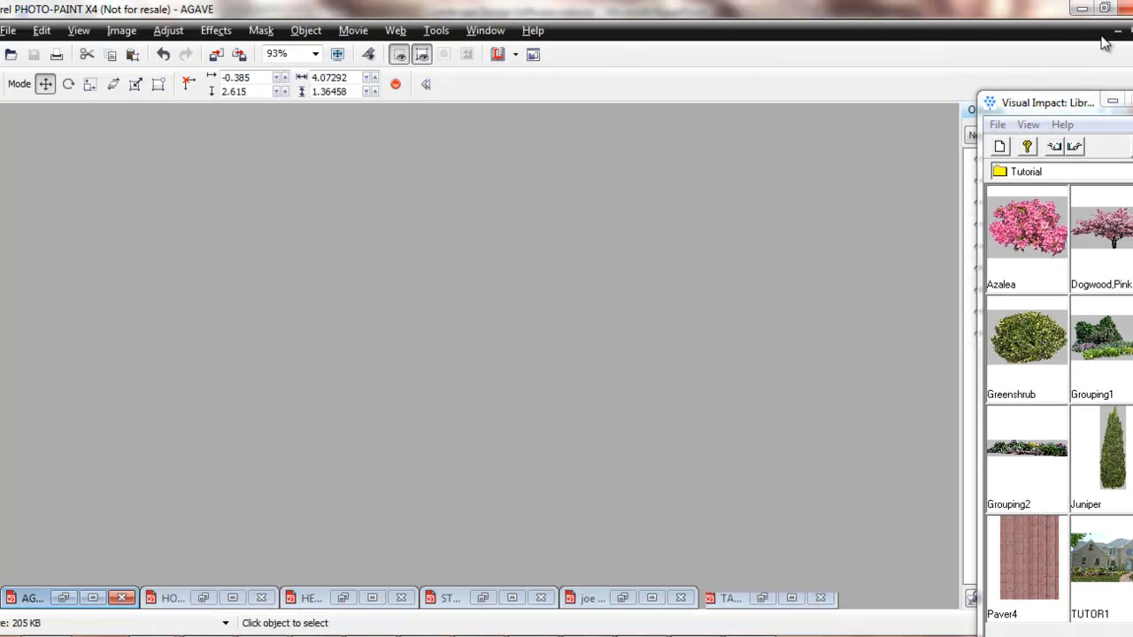
click(232, 598)
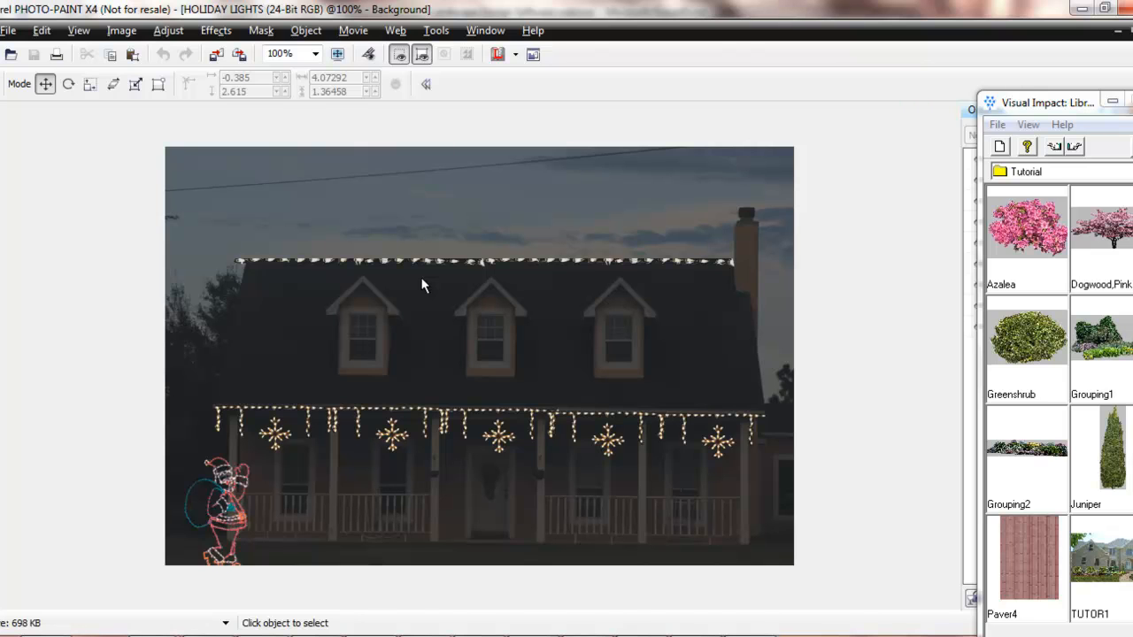
- Shift the first two snowflake light sections slightly along the porch, and move the Santa light figure up to about 0.25, 4.69
mouse_move(277, 438)
mouse_down()
mouse_move(277, 412)
mouse_move(274, 437)
mouse_up()
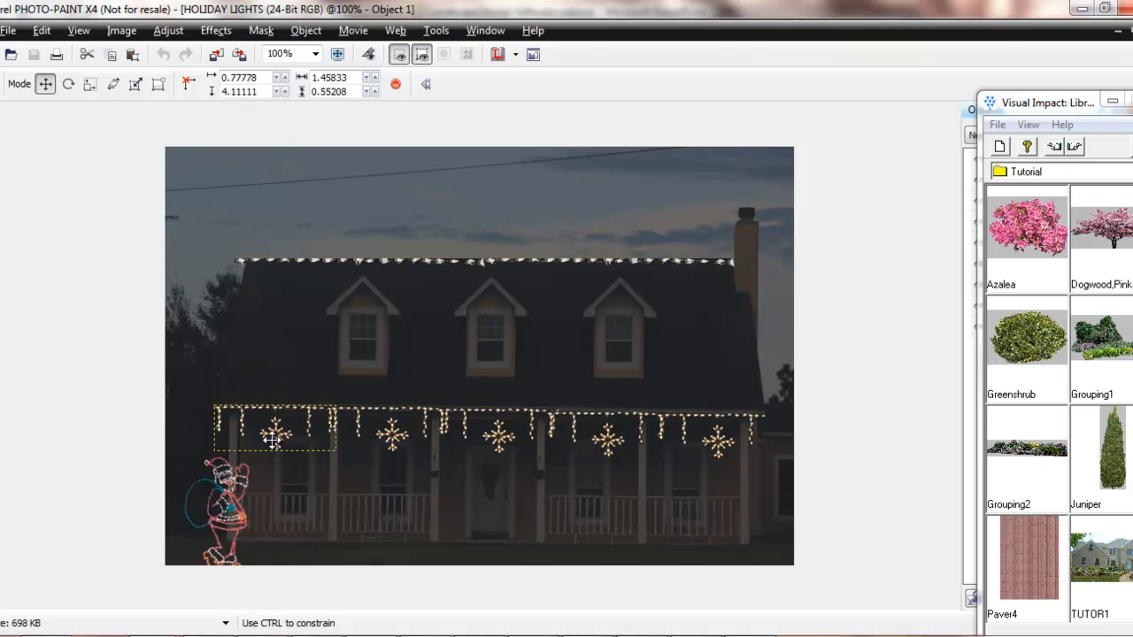
mouse_move(396, 441)
mouse_down()
mouse_move(394, 403)
mouse_move(376, 437)
mouse_up()
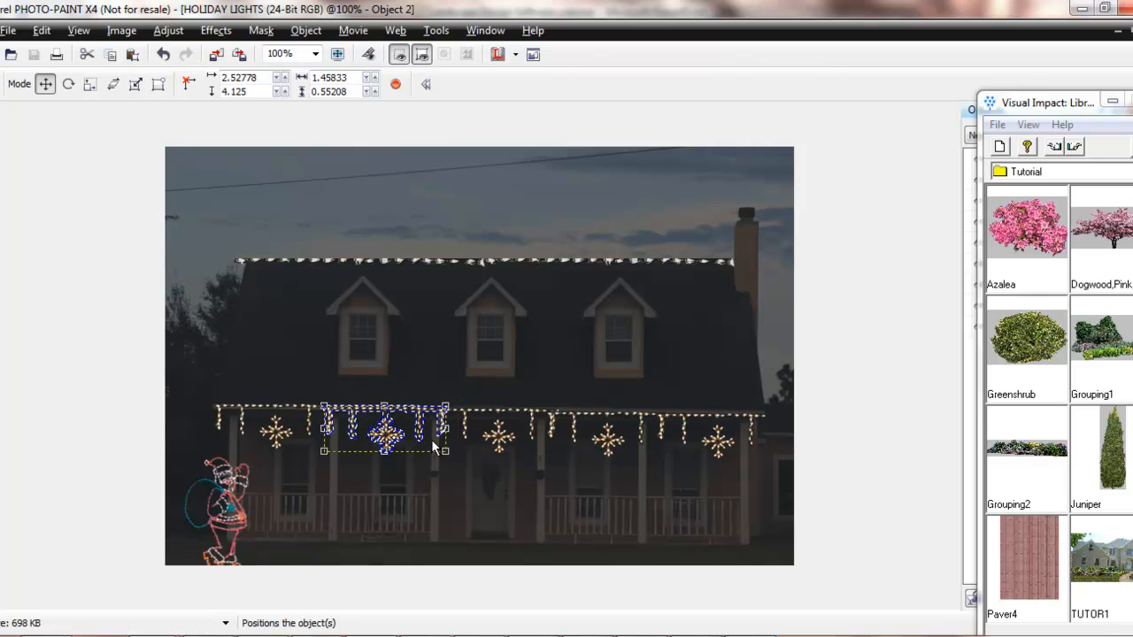
click(238, 511)
drag(234, 521, 231, 505)
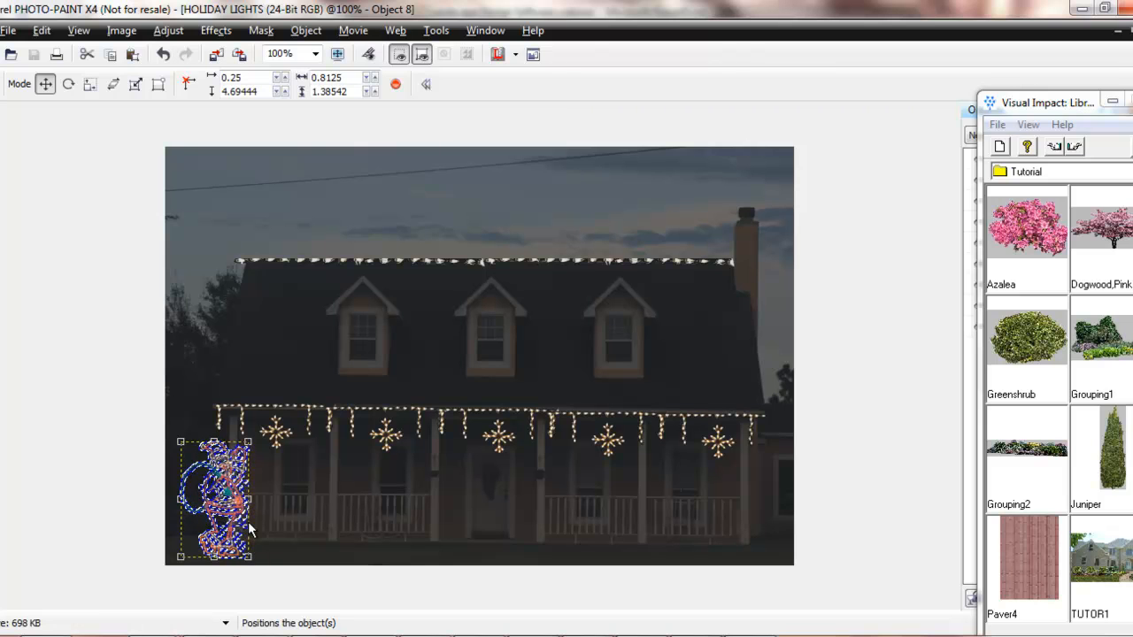
click(651, 334)
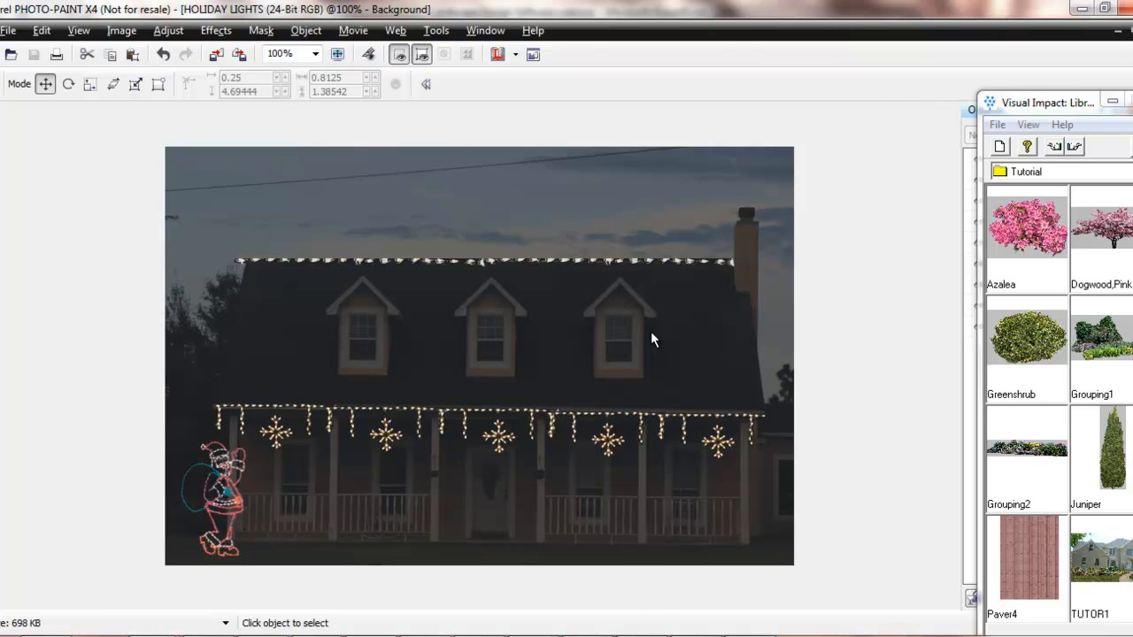
- Minimize the HOLIDAY LIGHTS image and open the AGAVE image at 80% zoom
click(1119, 30)
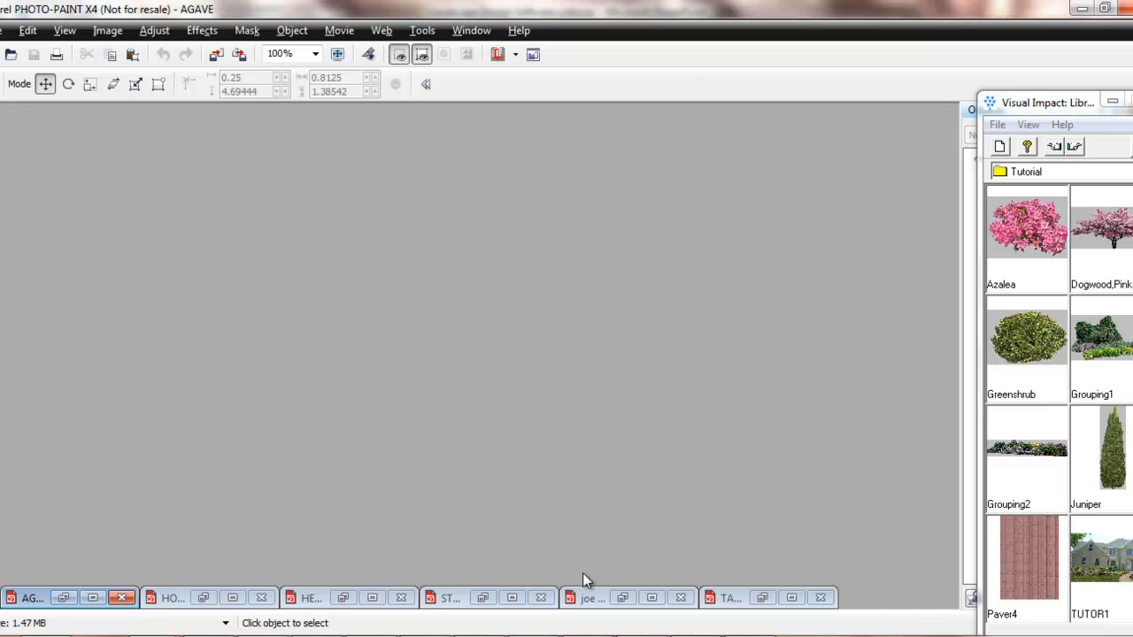
click(92, 597)
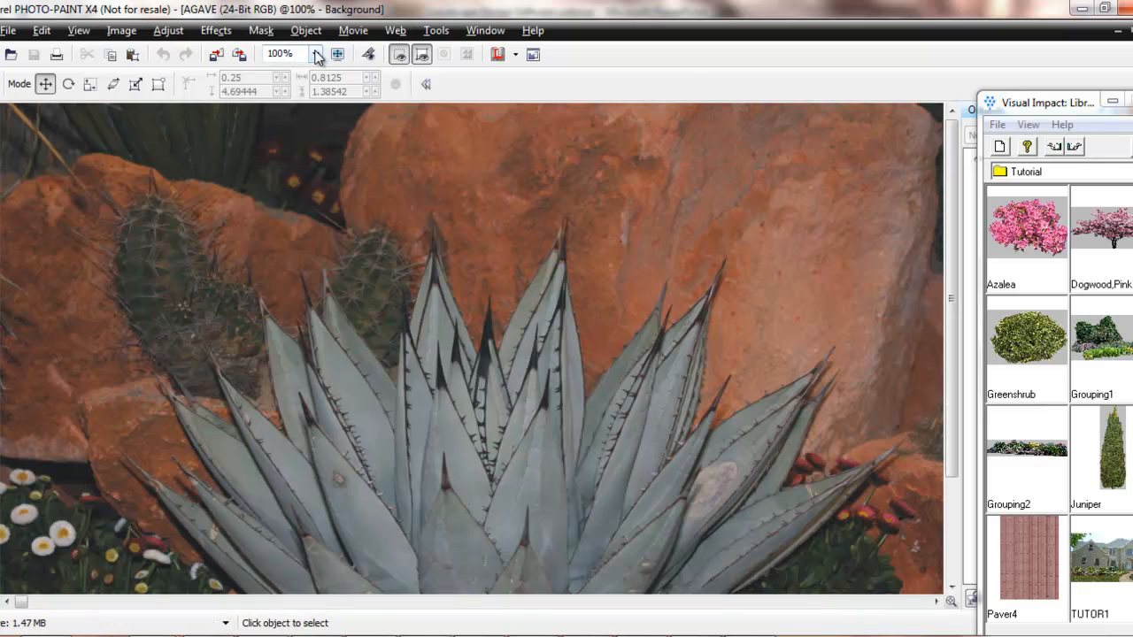
click(316, 55)
click(297, 96)
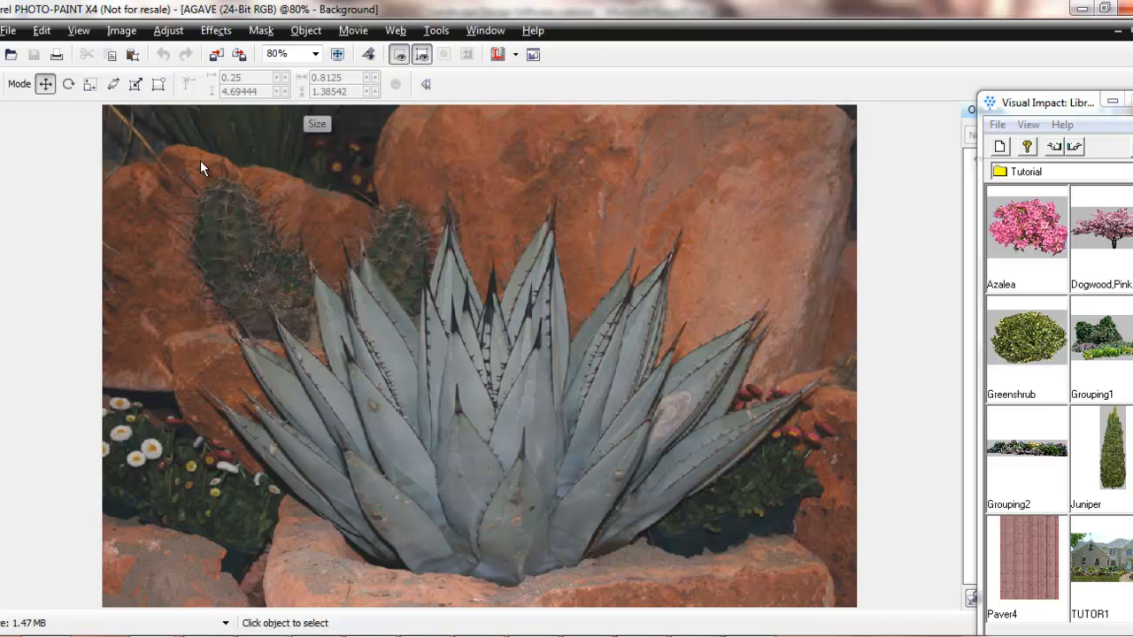
- Draw a loose freehand mask all the way around the agave plant
click(3, 155)
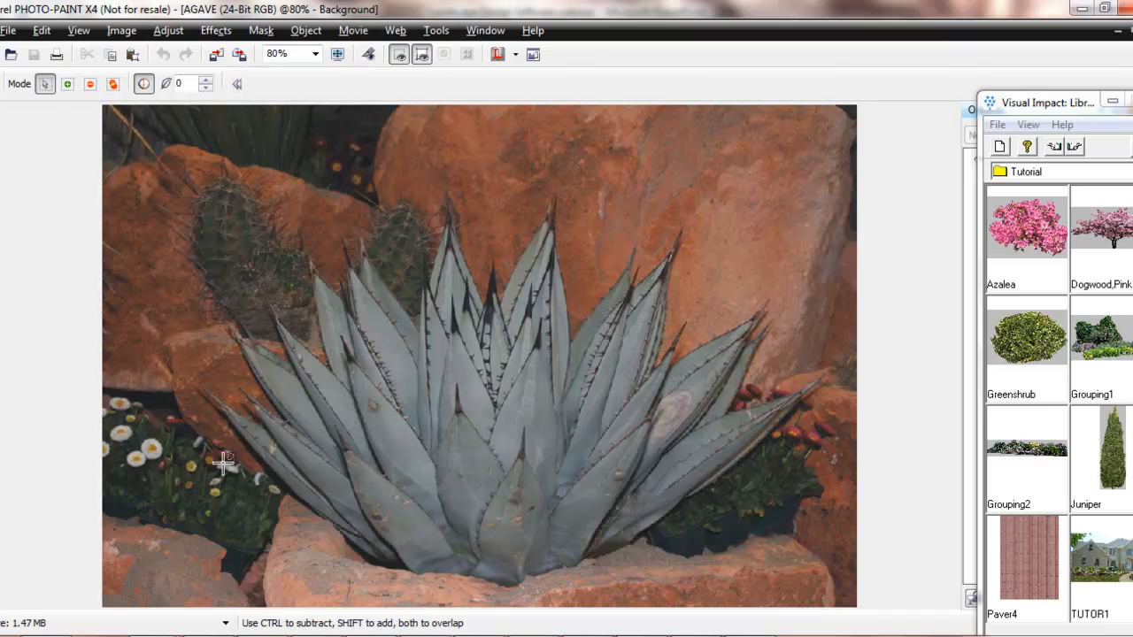
click(324, 551)
mouse_move(186, 447)
mouse_down()
mouse_move(172, 364)
mouse_move(308, 224)
mouse_move(429, 187)
mouse_move(570, 180)
mouse_move(679, 206)
mouse_move(803, 316)
mouse_move(847, 395)
mouse_move(734, 533)
mouse_move(681, 567)
mouse_move(612, 585)
mouse_move(468, 594)
mouse_move(363, 571)
mouse_up()
double_click(359, 573)
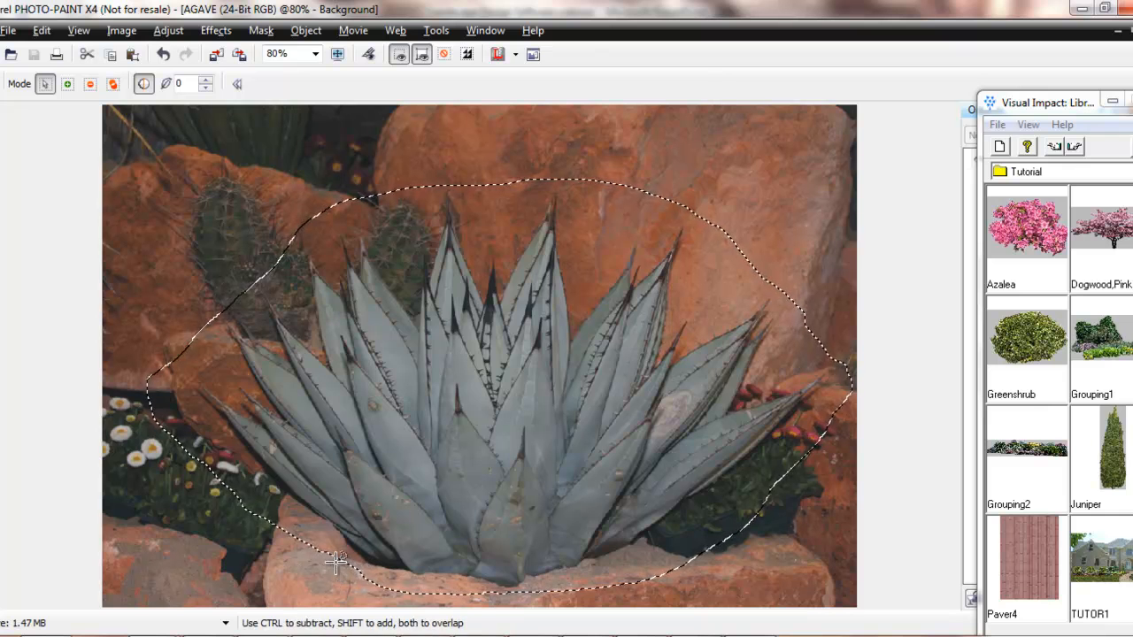
- Create a new object from a copy of the masked agave and shift it slightly to the left
click(306, 31)
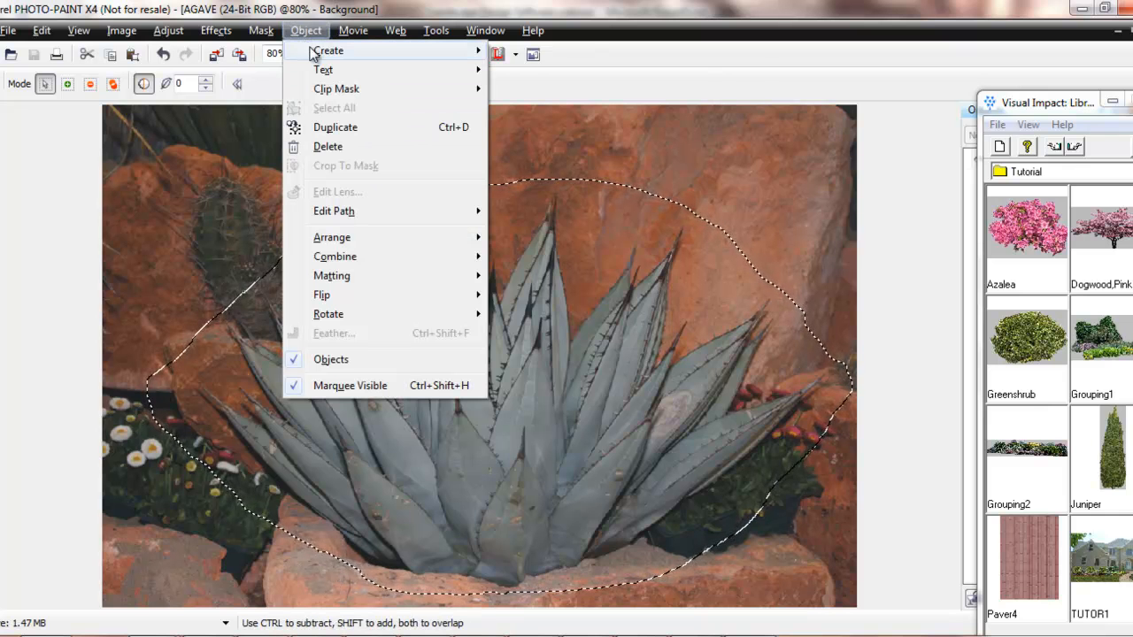
mouse_move(320, 55)
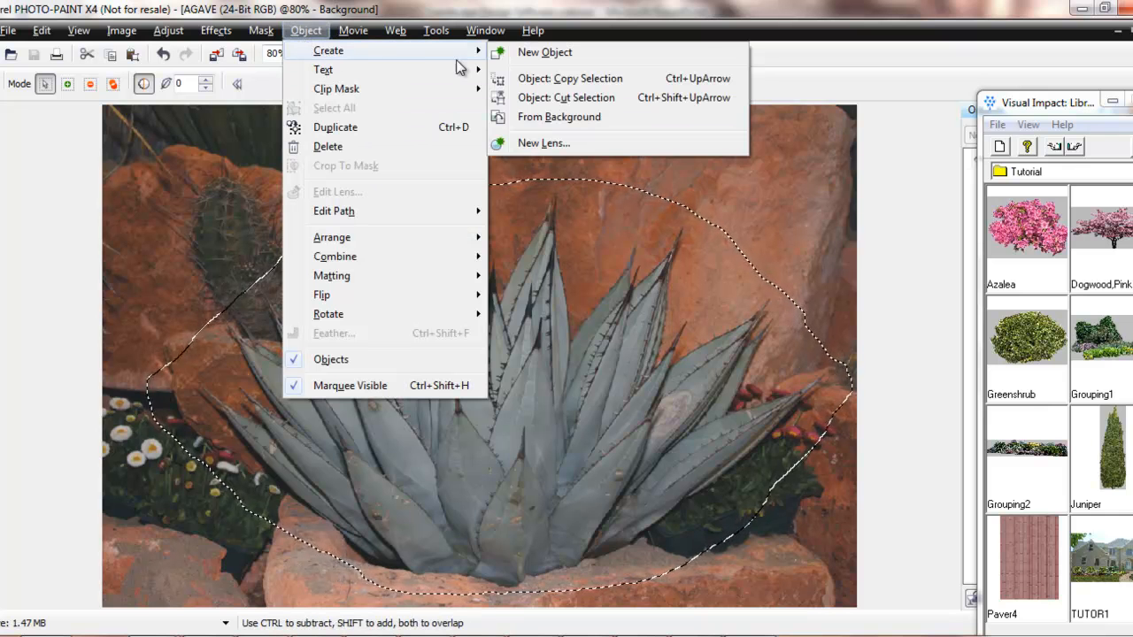
click(569, 79)
drag(517, 408, 492, 411)
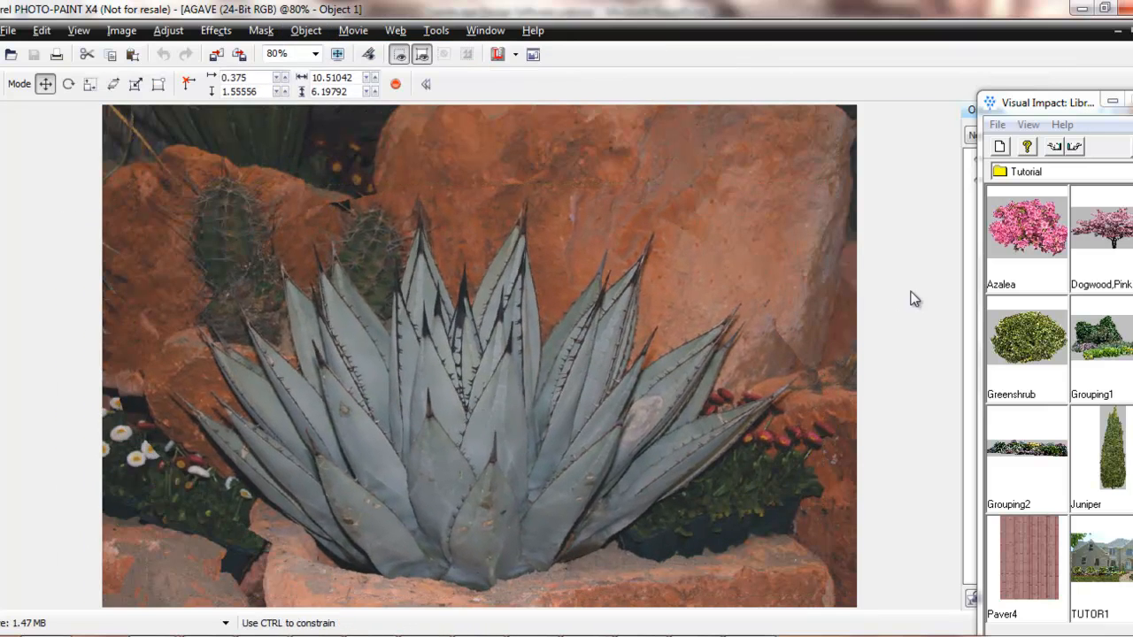
- Minimize the library window and delete the Background, leaving only the agave object
click(1113, 104)
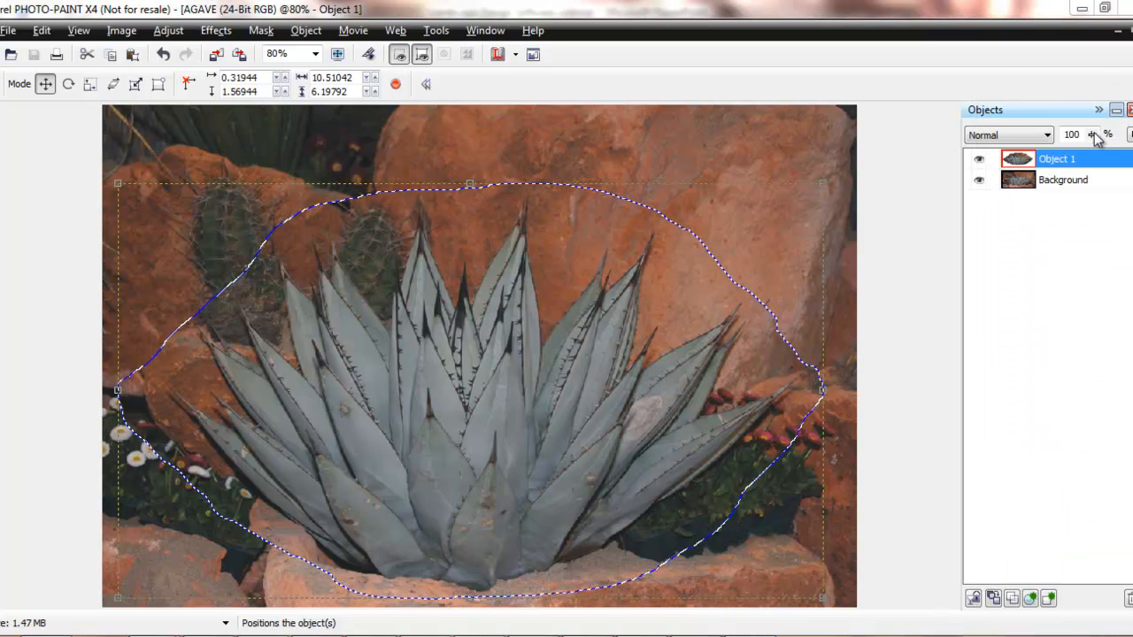
click(1069, 181)
key(Delete)
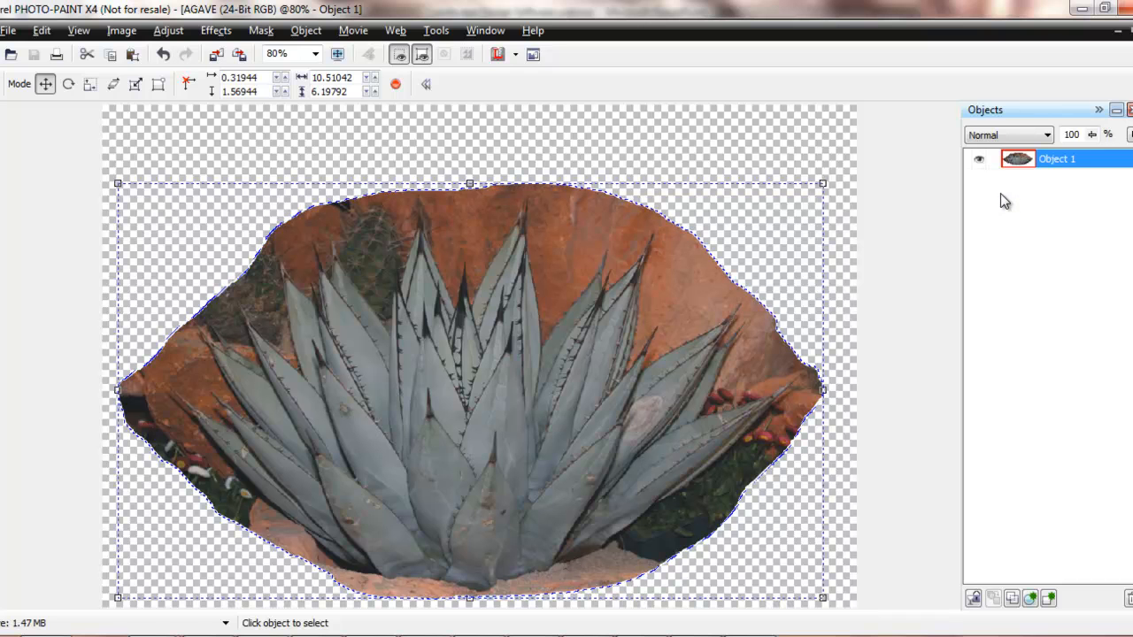
- Mask the red rock and cactus behind the agave with the Magic Wand in additive mode at tolerance 10
click(2, 176)
click(2, 175)
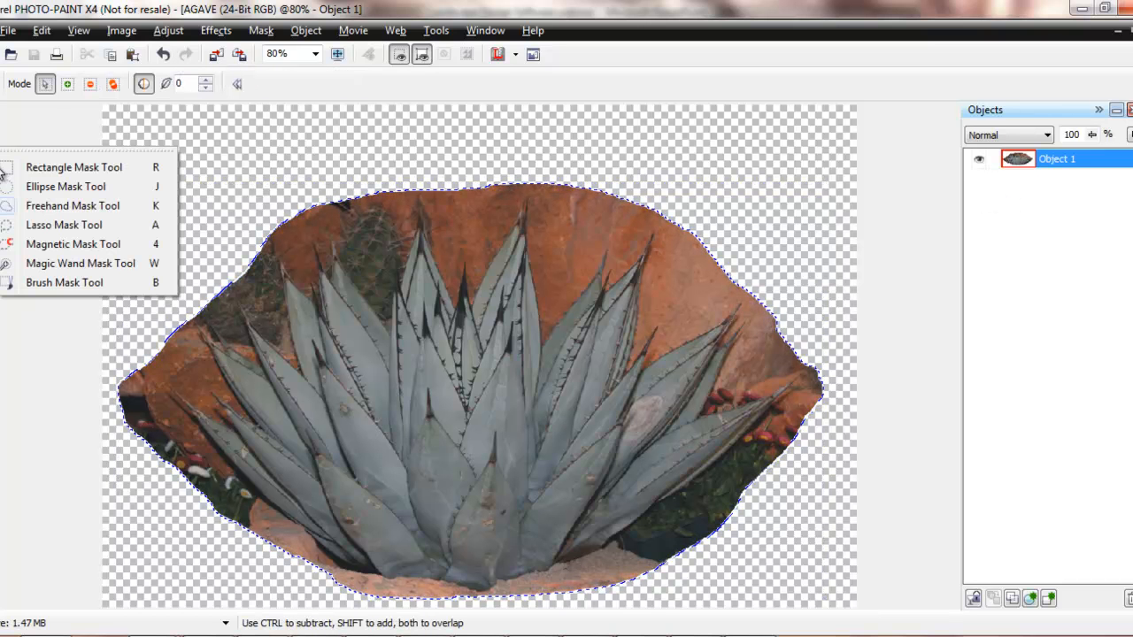
click(43, 267)
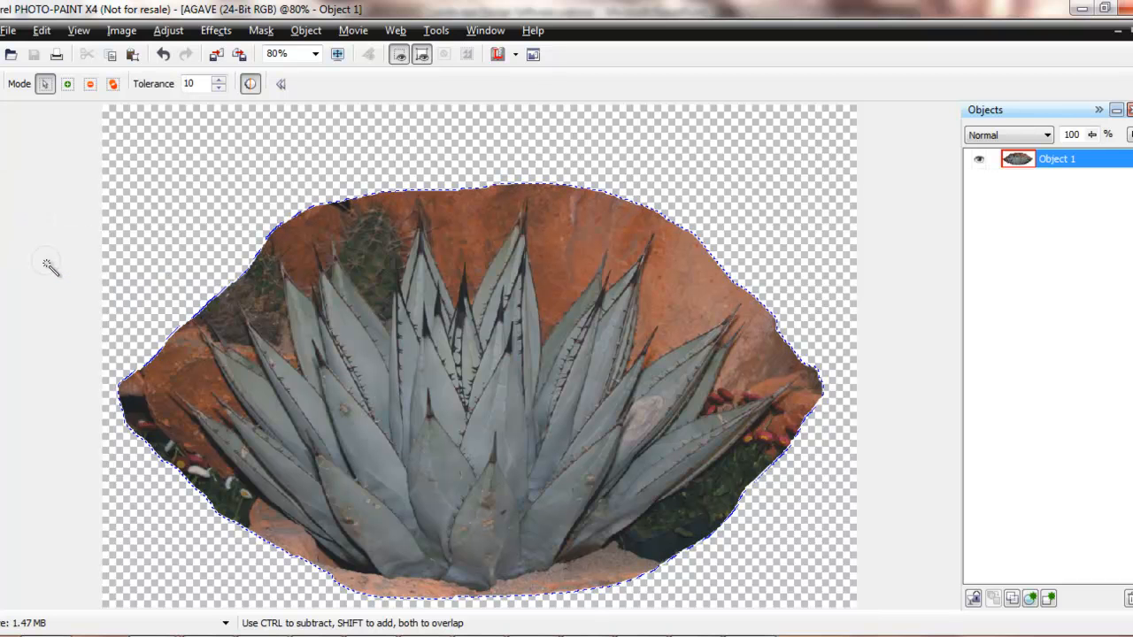
click(69, 84)
click(485, 229)
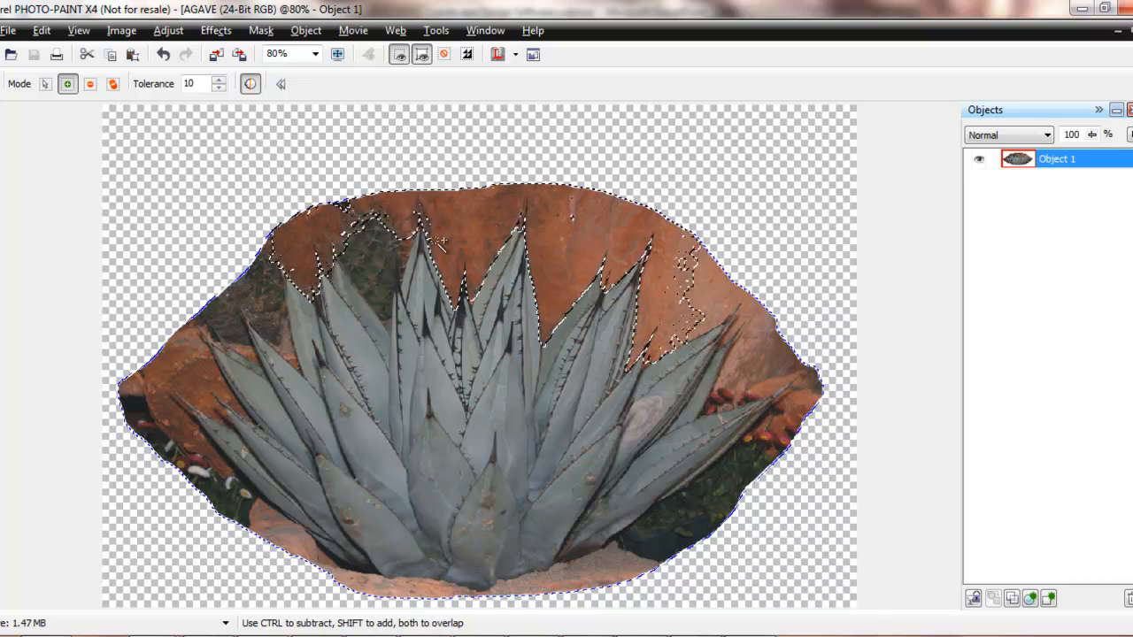
click(379, 262)
click(390, 247)
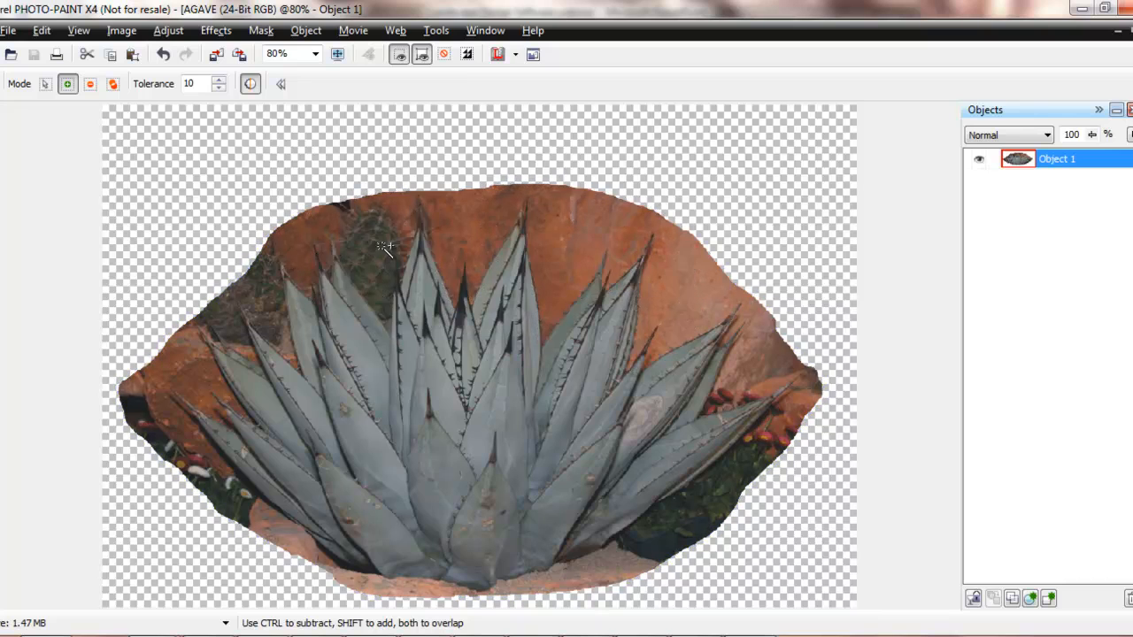
- Extend the mask over the remaining rock and greenery around the agave's sides and base, and cut the masked areas
click(239, 341)
key(ctrl+z)
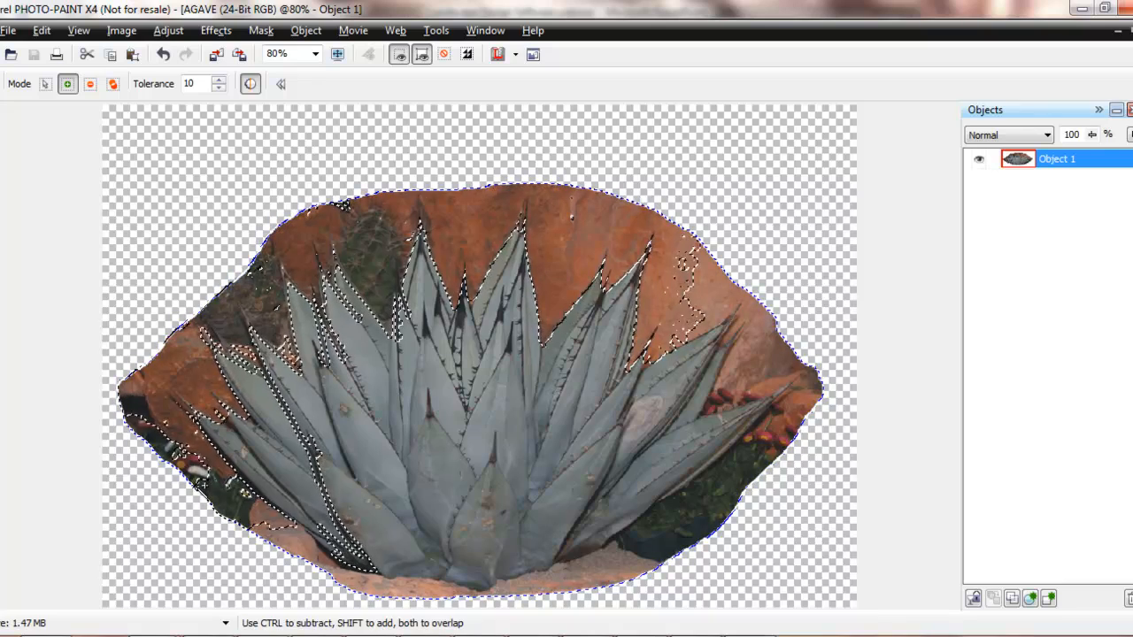
click(182, 458)
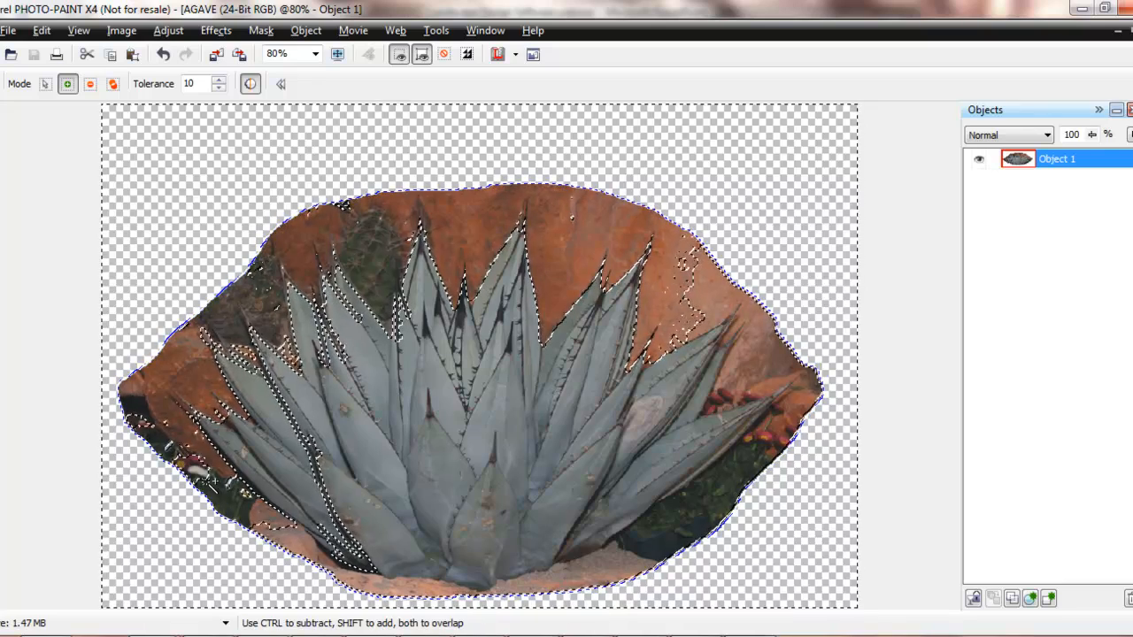
key(ctrl+z)
click(526, 577)
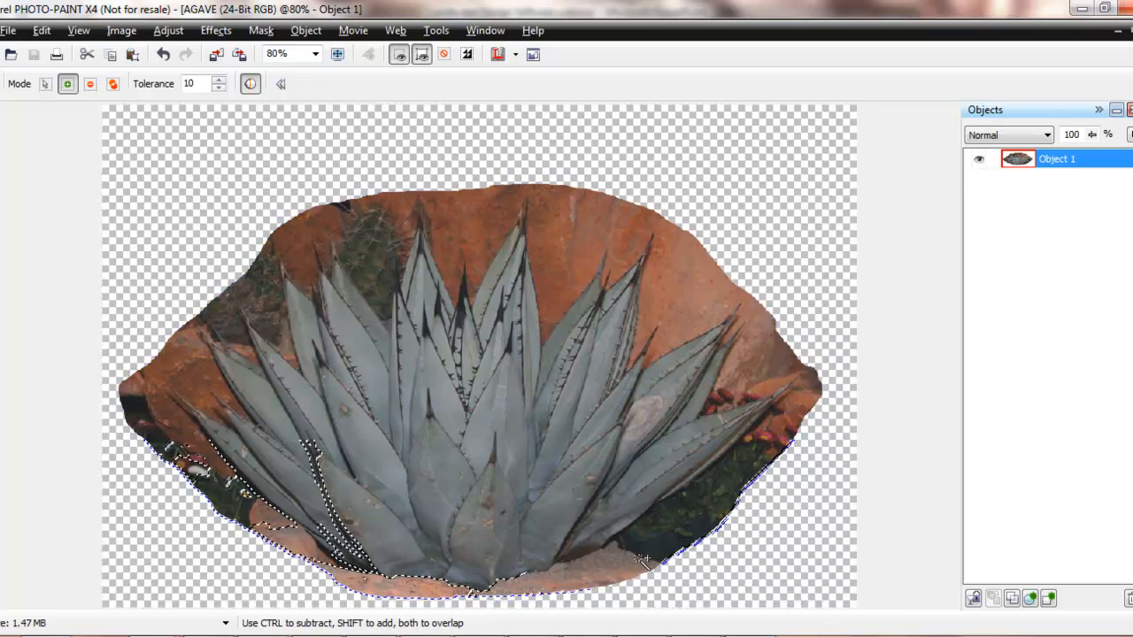
click(779, 376)
click(699, 293)
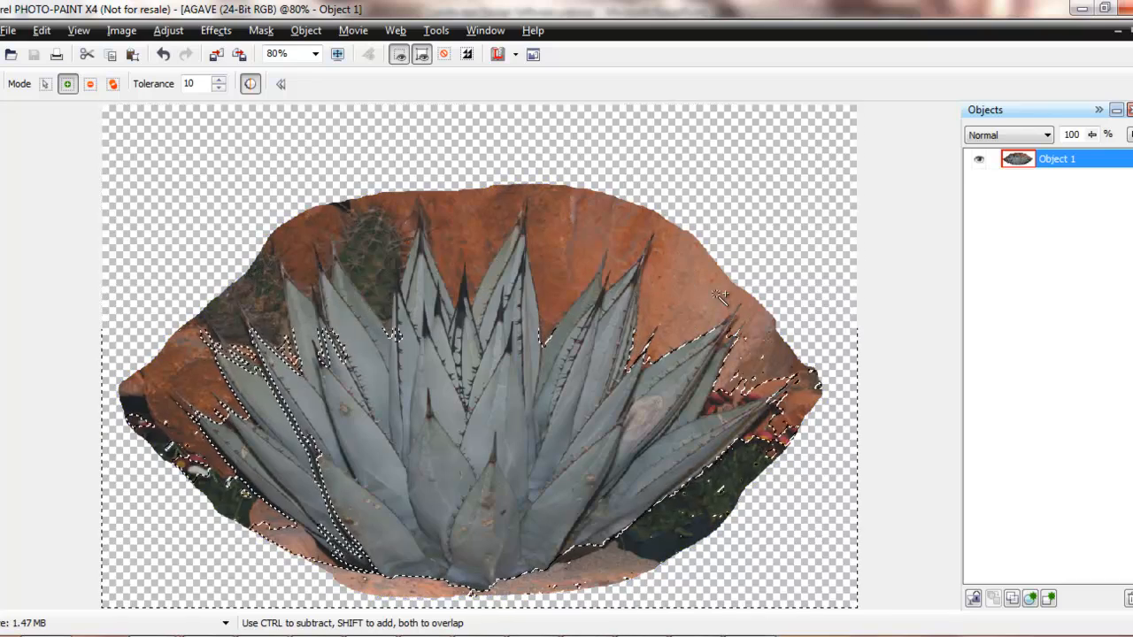
click(86, 56)
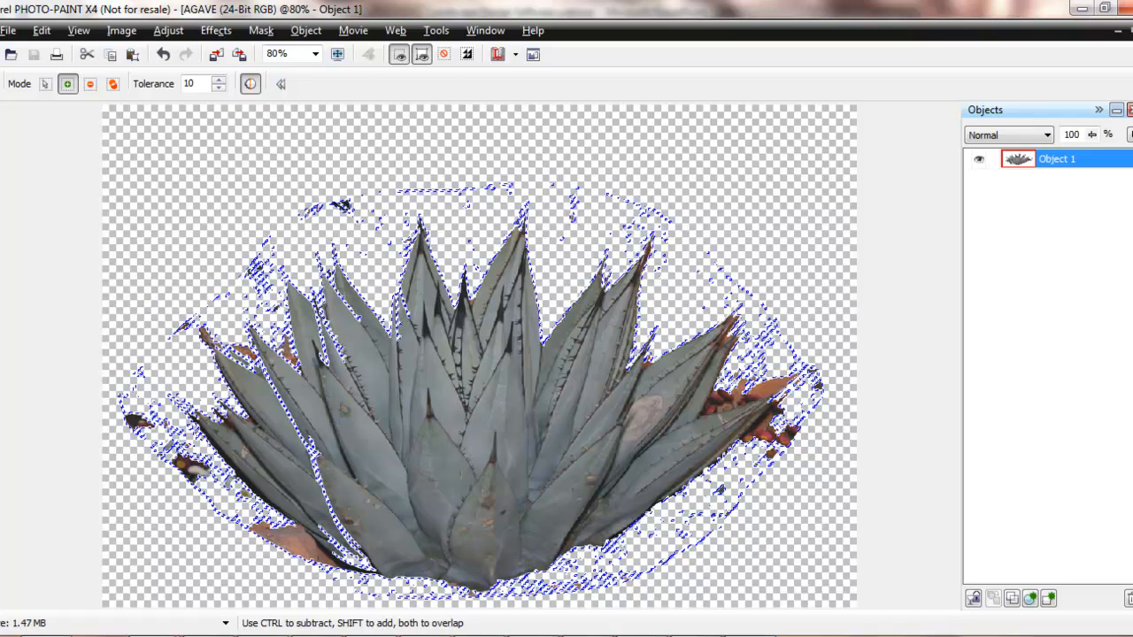
- Remove the mask, erase leftover rock beside the agave's right leaves with the size 20 eraser, and choose a hard-edged round nib
key(x)
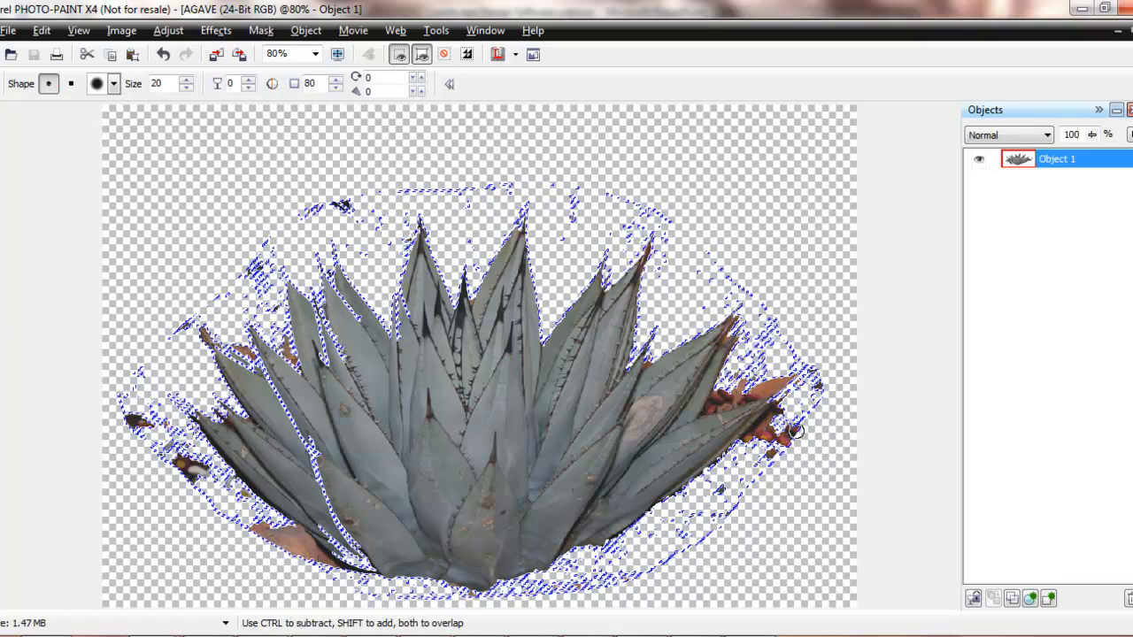
key(ctrl+shift+r)
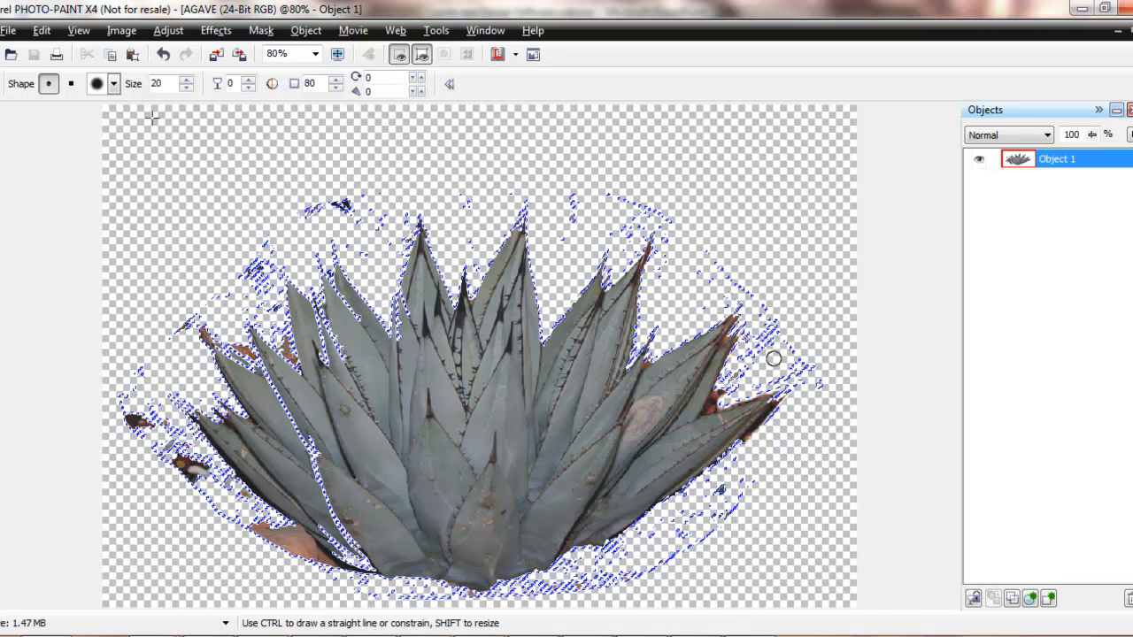
click(113, 83)
click(208, 218)
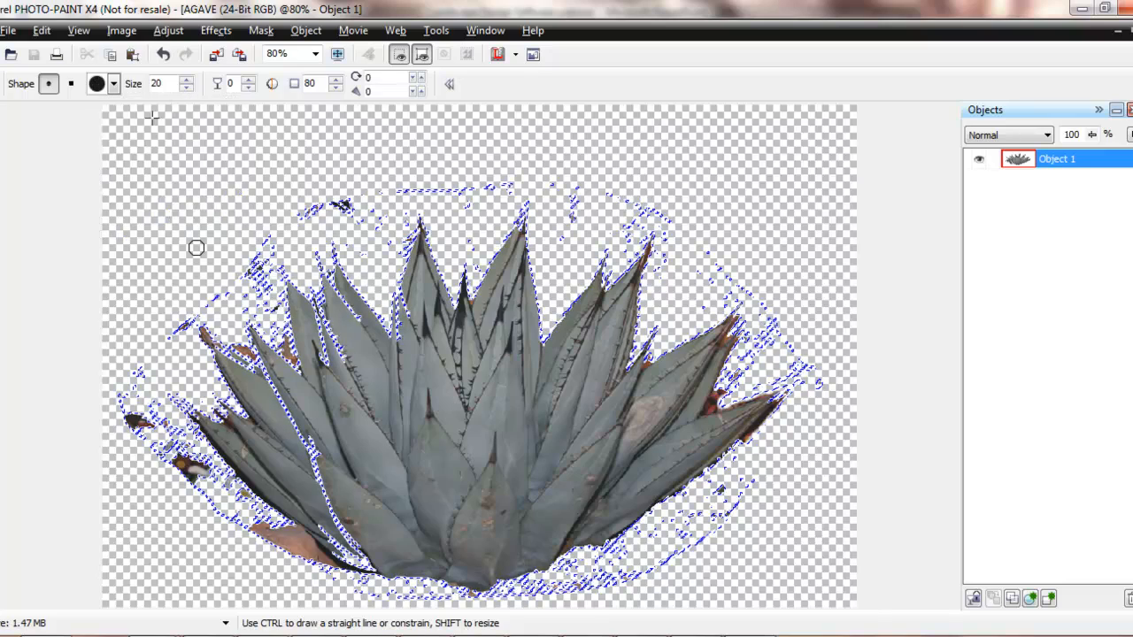
- Erase the stray fragments along the agave's left side with a hard-edged round eraser of size 80
click(114, 83)
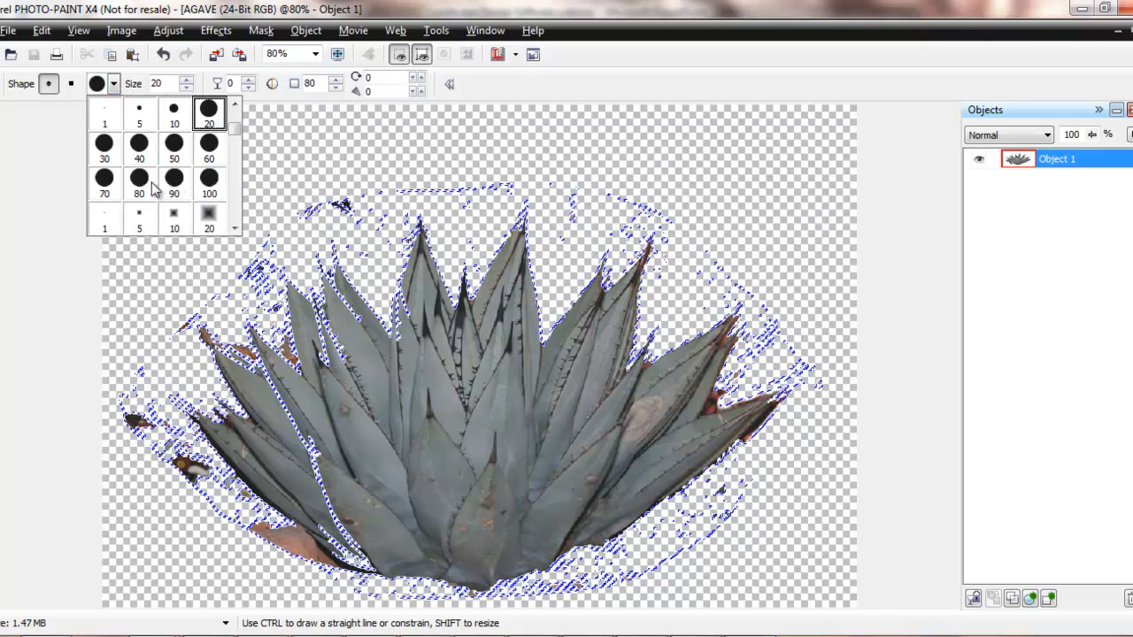
click(208, 112)
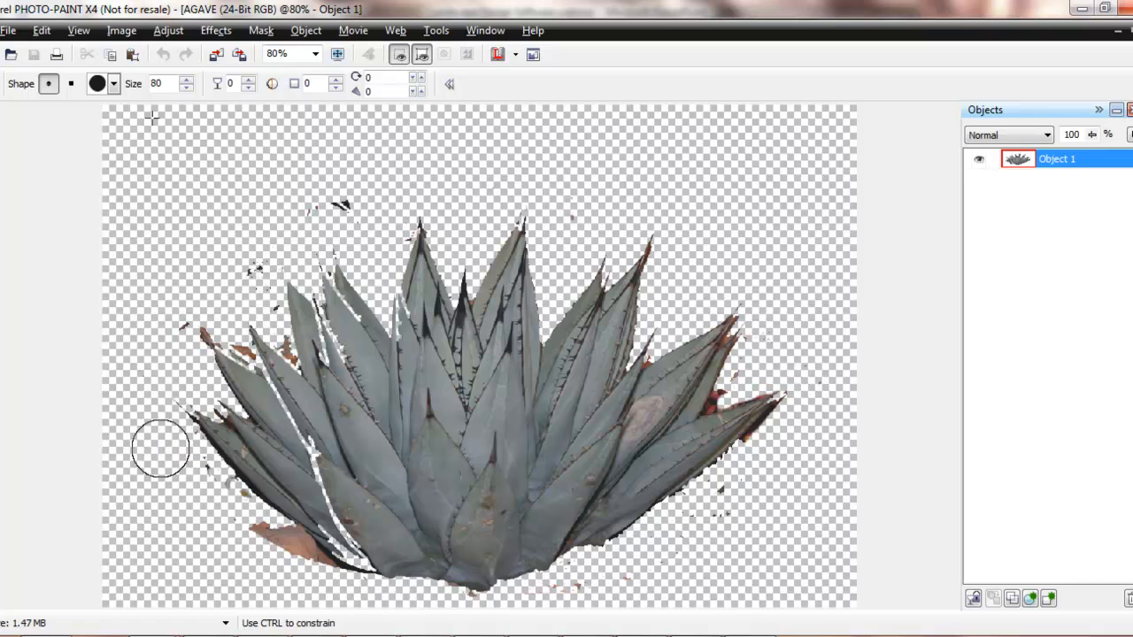
key(ctrl+m)
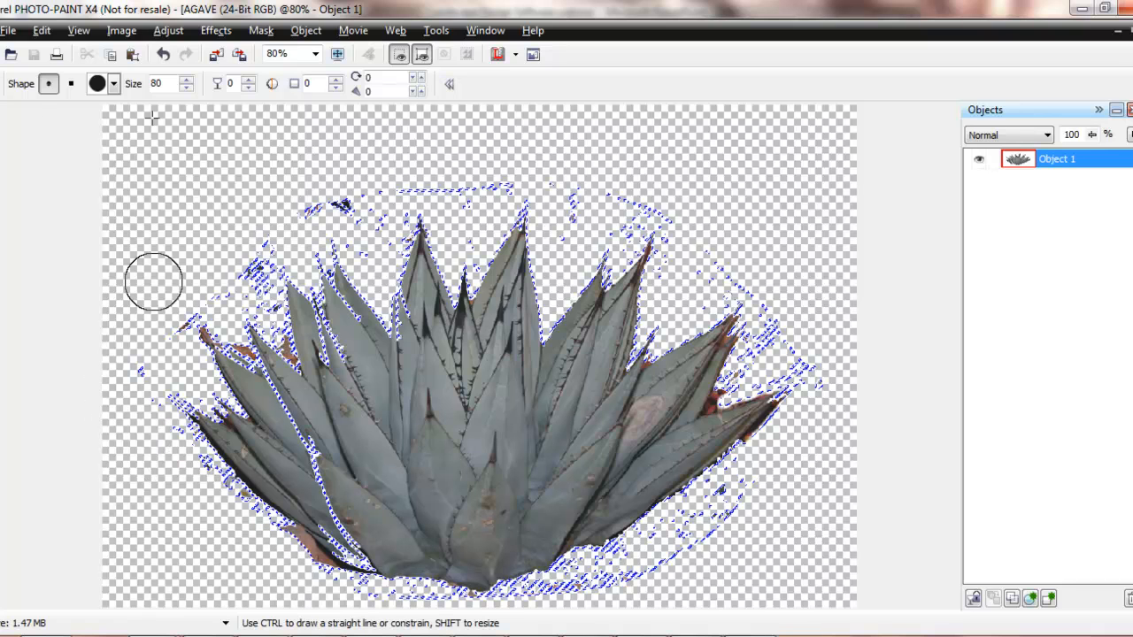
- Scale the agave object down to about 3.05 by 1.85, duplicate it, and place the copy at about 5.44, 5.46
key(space)
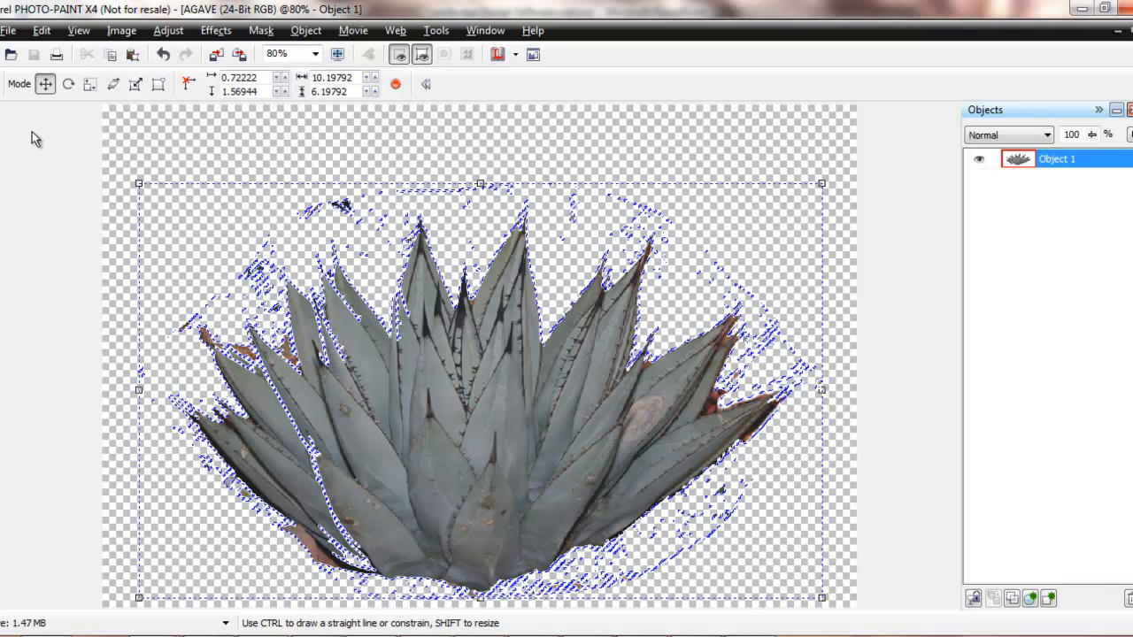
drag(823, 182, 351, 486)
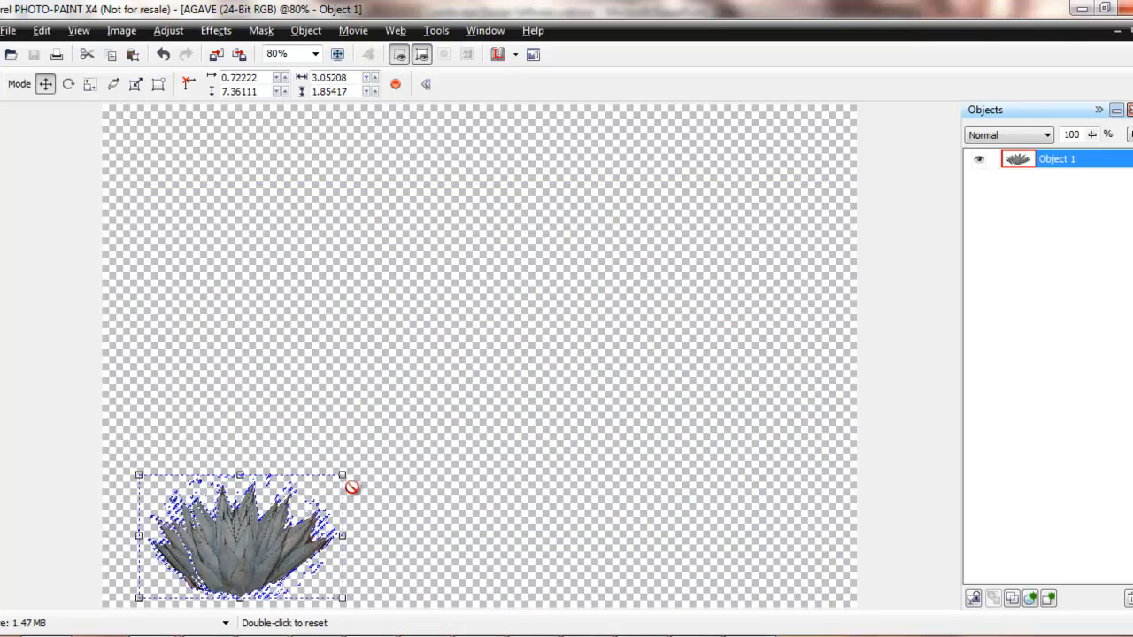
key(ctrl+d)
drag(313, 562, 463, 474)
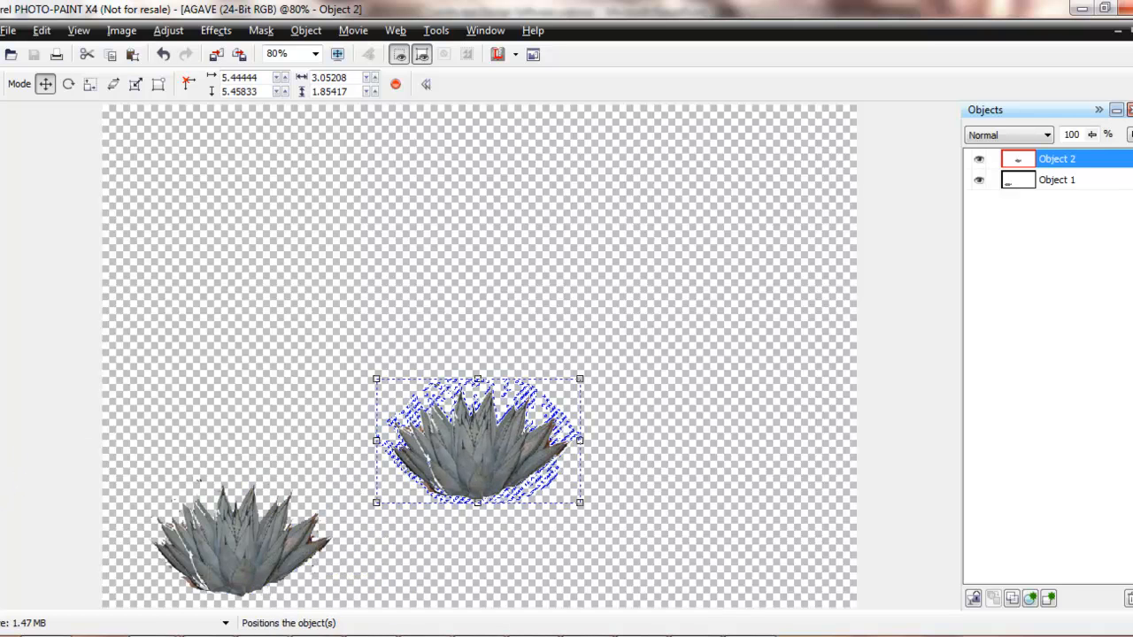
- Try a Color Balance of Cyan-Red 24, Magenta-Green 30 and Yellow-Blue -11 on the duplicated agave
key(ctrl+shift+b)
drag(593, 232, 558, 118)
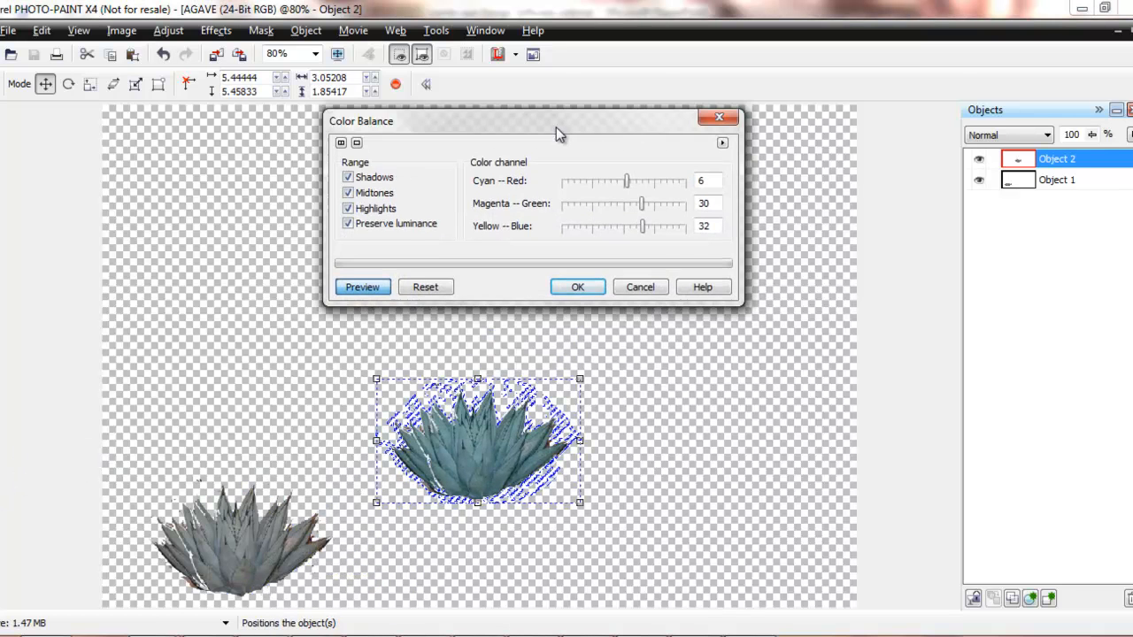
drag(643, 223, 626, 225)
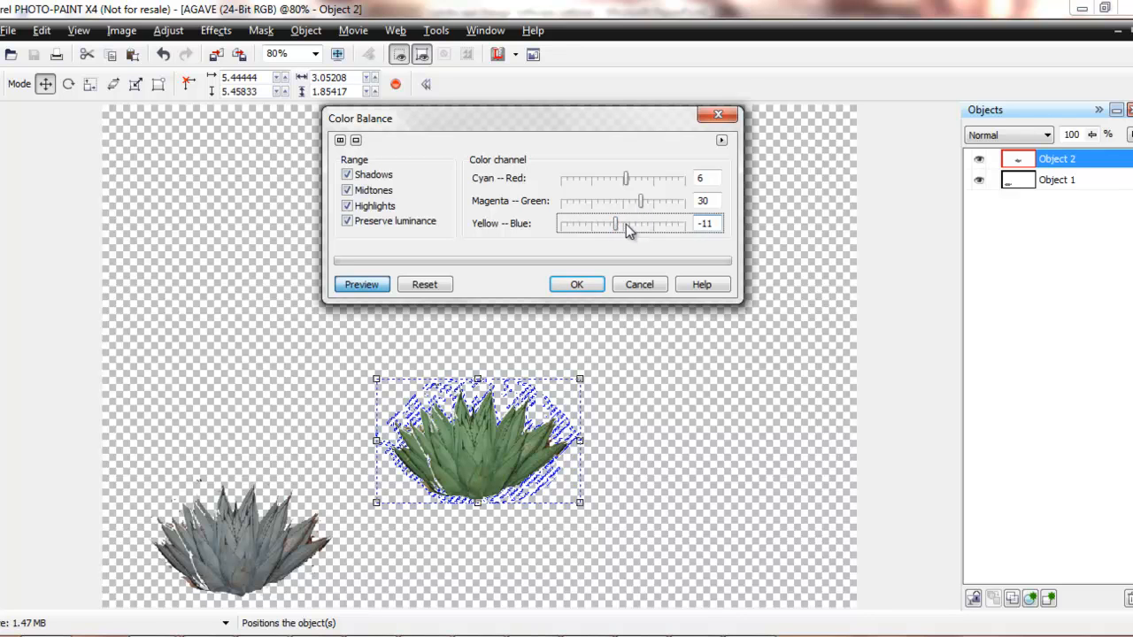
drag(629, 181, 639, 182)
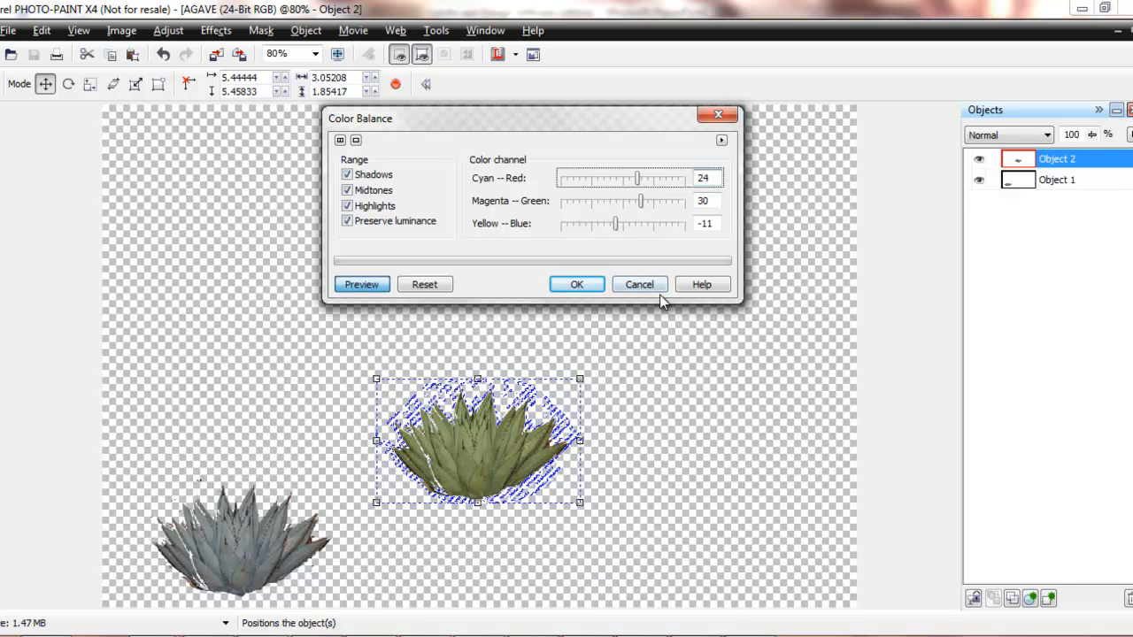
click(640, 284)
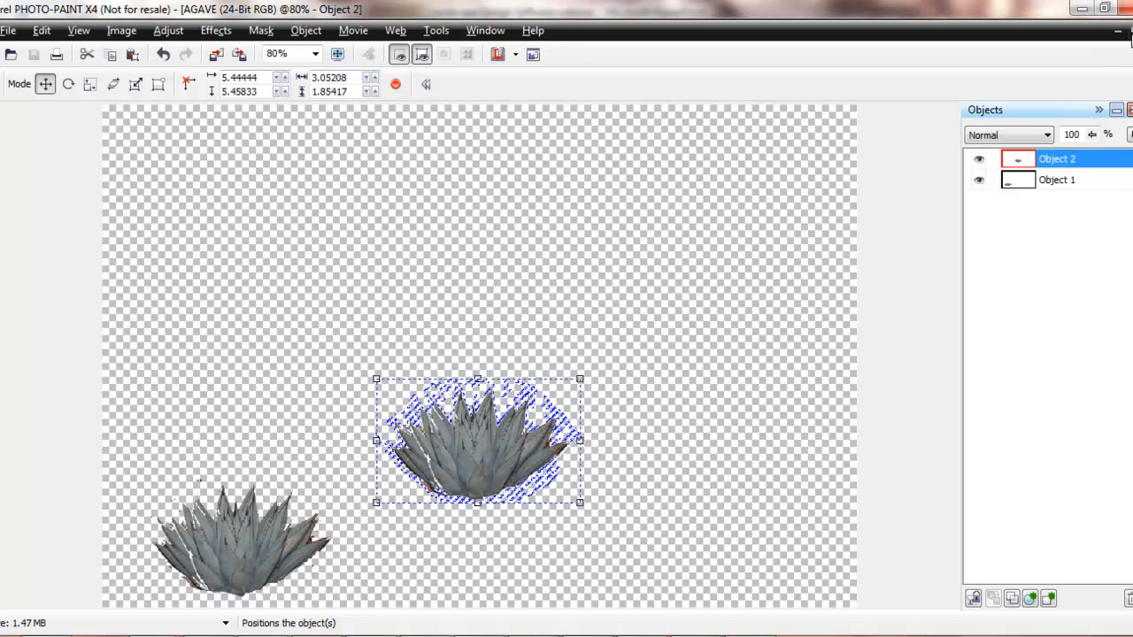
- Restore the AGAVE image to a floating window, move it aside, and bring up HEXAMER BACK SHOW in a floating window
click(1130, 32)
drag(598, 135, 343, 98)
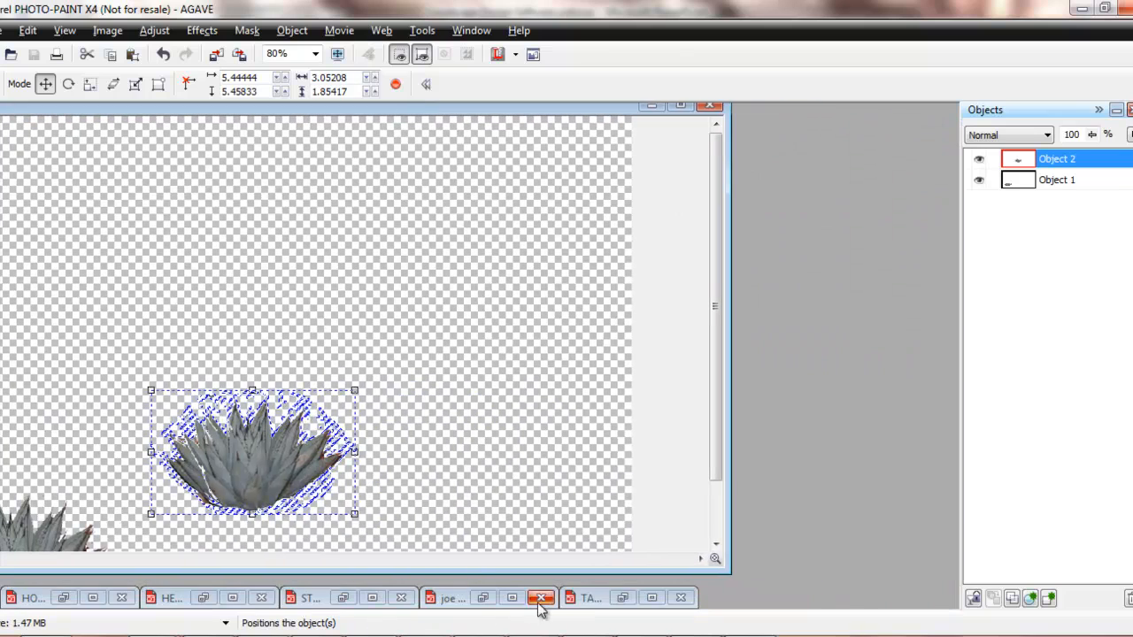
click(234, 600)
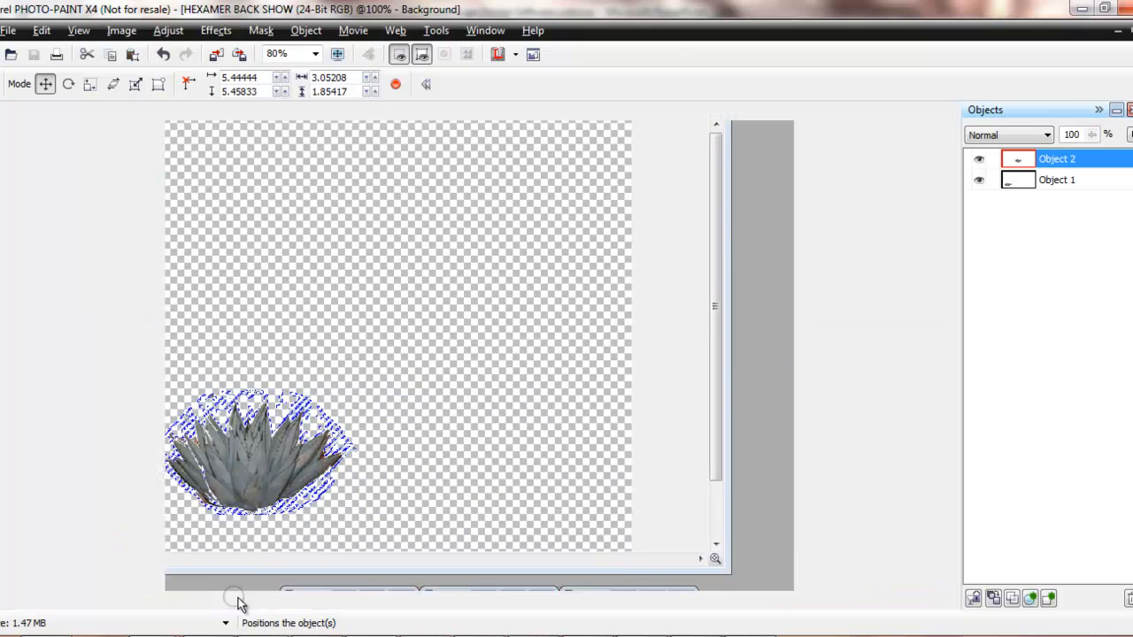
click(1122, 30)
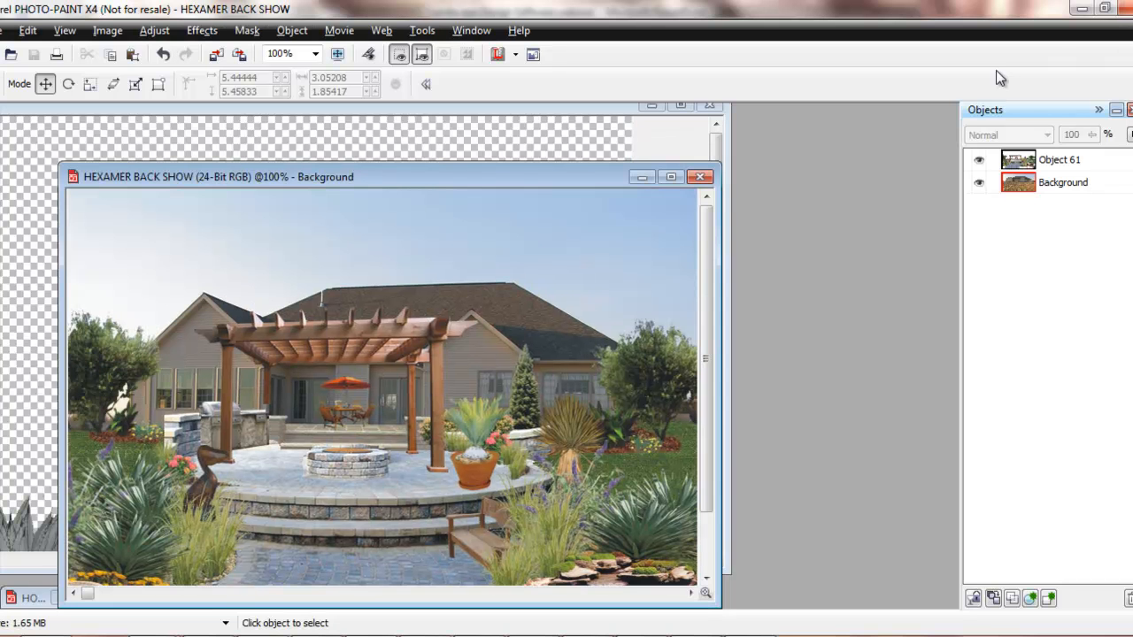
- Copy the agave object from the AGAVE image into the HEXAMER BACK SHOW design and maximize that image's window
drag(415, 190, 690, 114)
drag(237, 464, 785, 365)
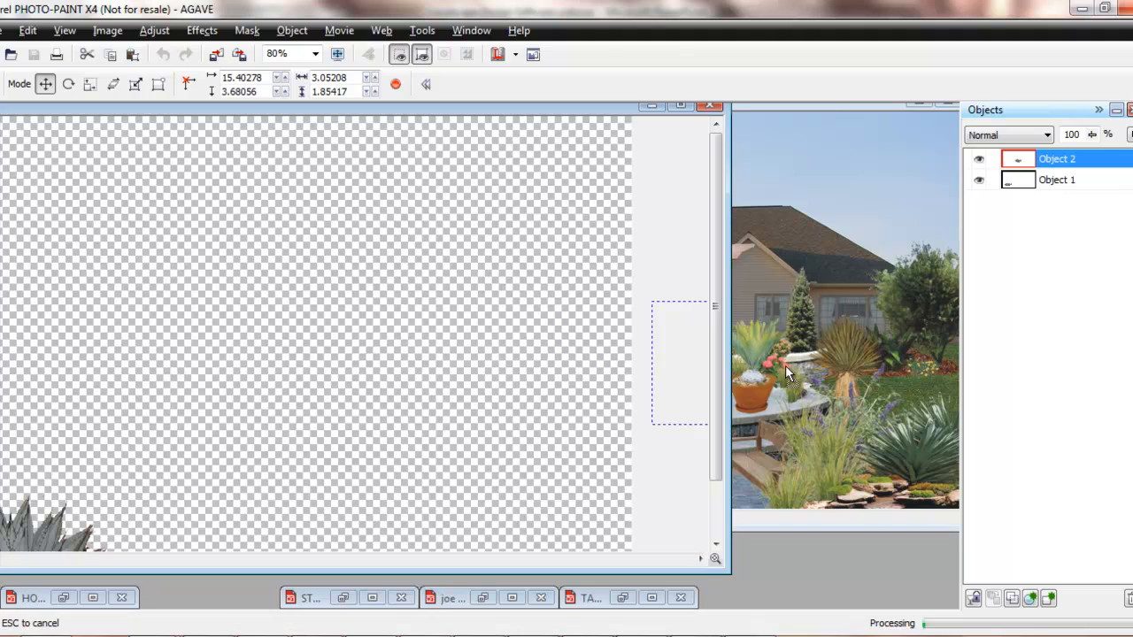
click(839, 128)
drag(827, 110, 657, 130)
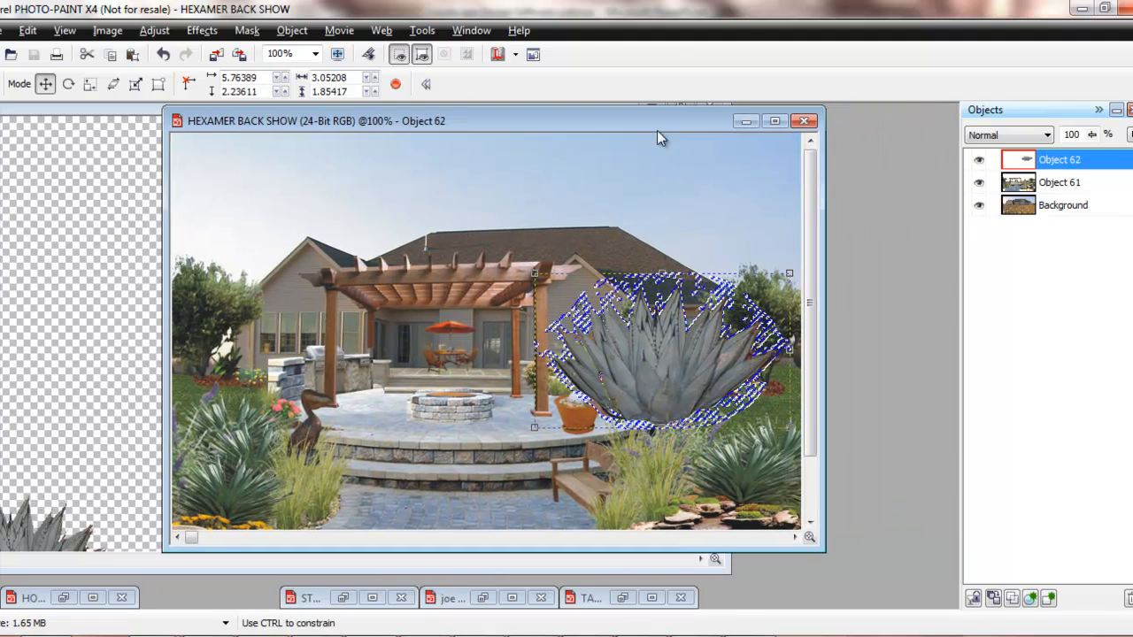
double_click(657, 130)
- Scale the pasted agave down, move it into the foreground planting, and duplicate it
drag(784, 262, 664, 512)
drag(602, 561, 675, 570)
key(ctrl+d)
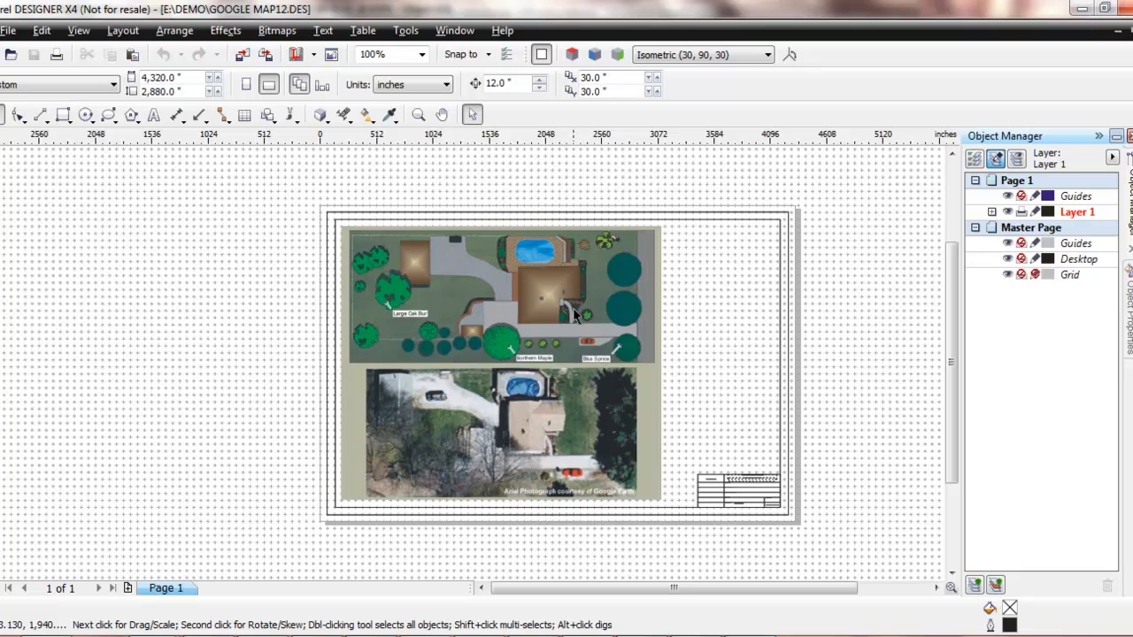
- In Corel DESIGNER, put GOOGLE MAP12.DES away and maximize the TRACE2.DES drawing
click(1119, 35)
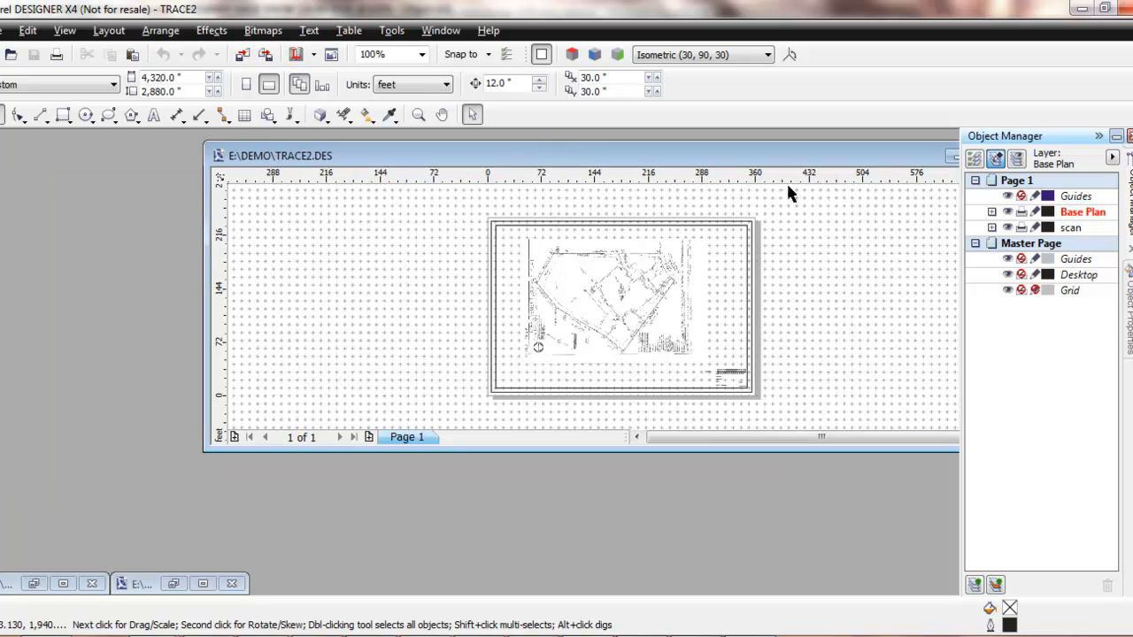
drag(799, 151, 715, 166)
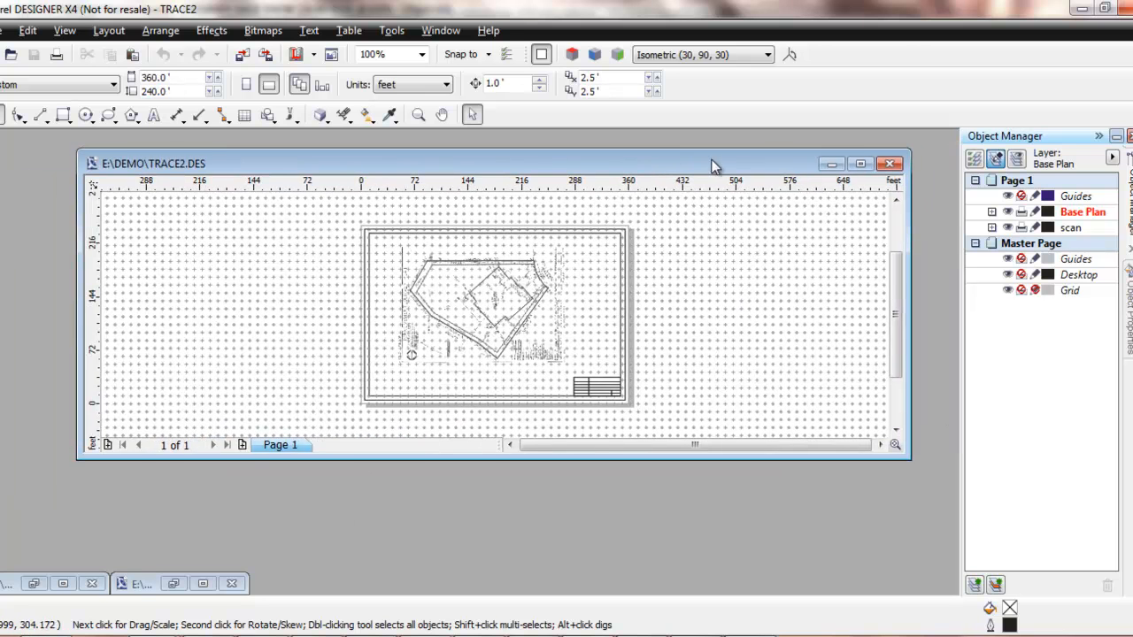
click(860, 163)
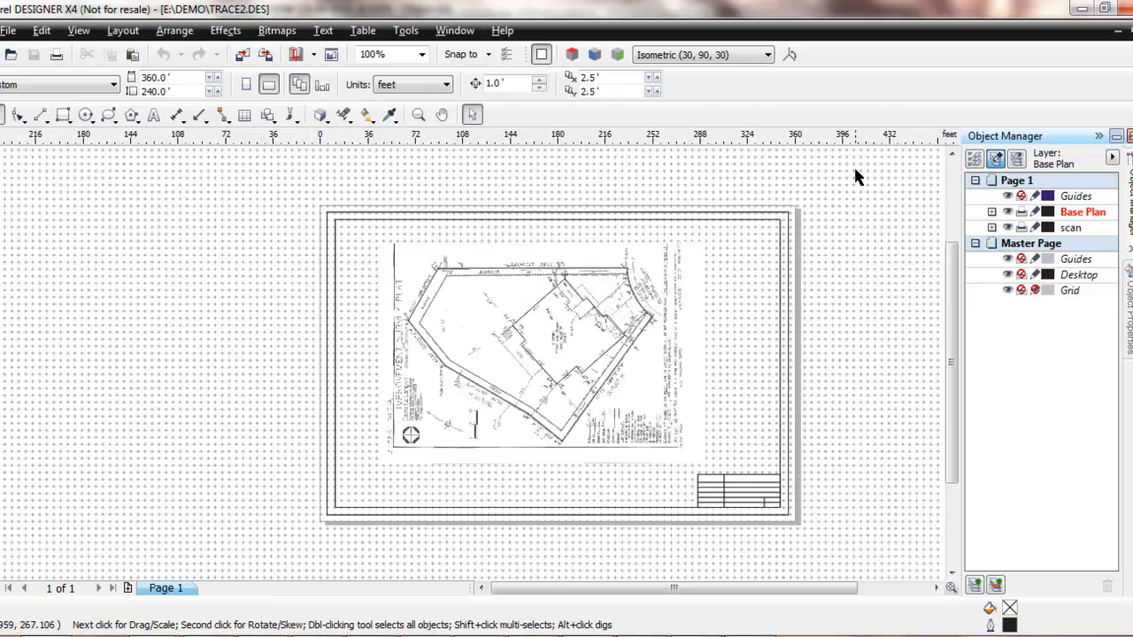
- Add a new layer and trace the house's upper outline on the scanned plat with straight segments from its left corner to its right corner
click(418, 114)
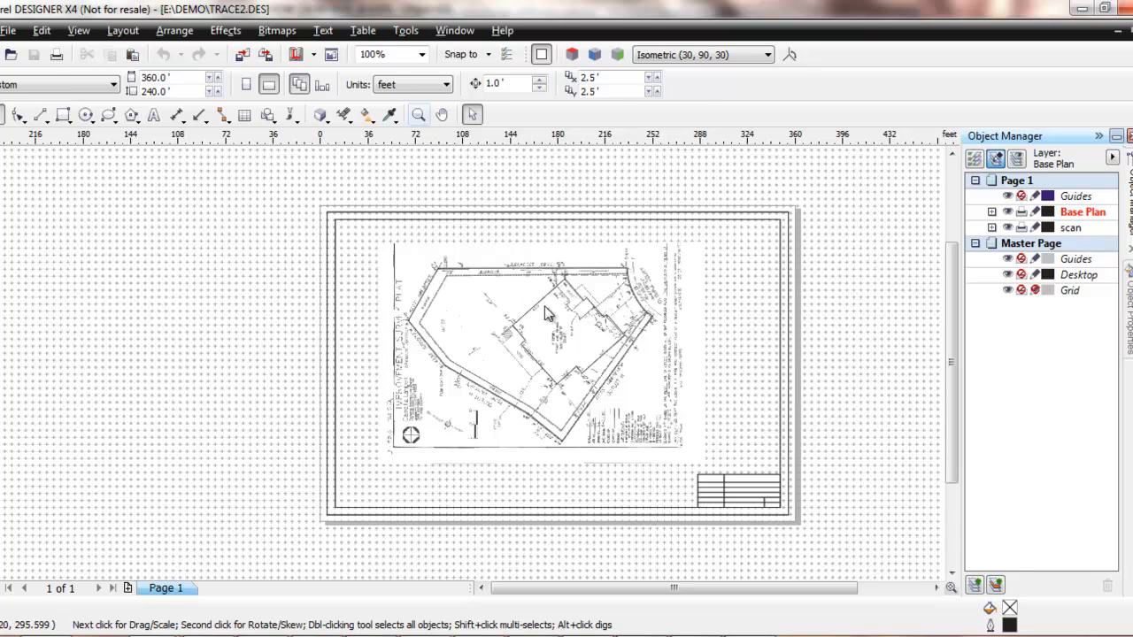
drag(492, 255, 676, 409)
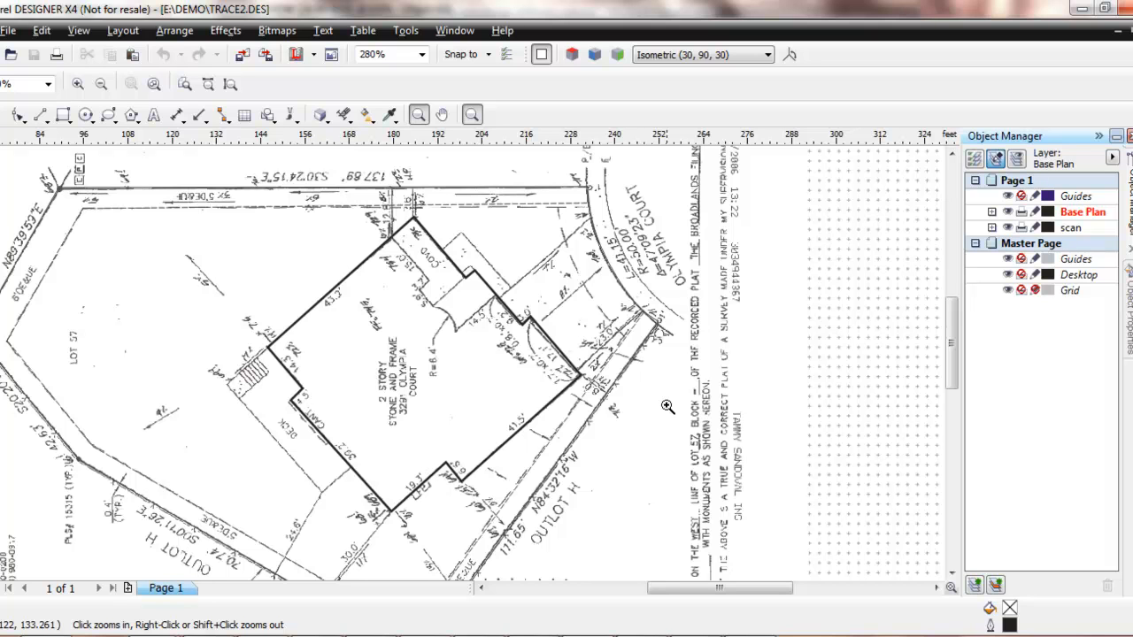
click(974, 586)
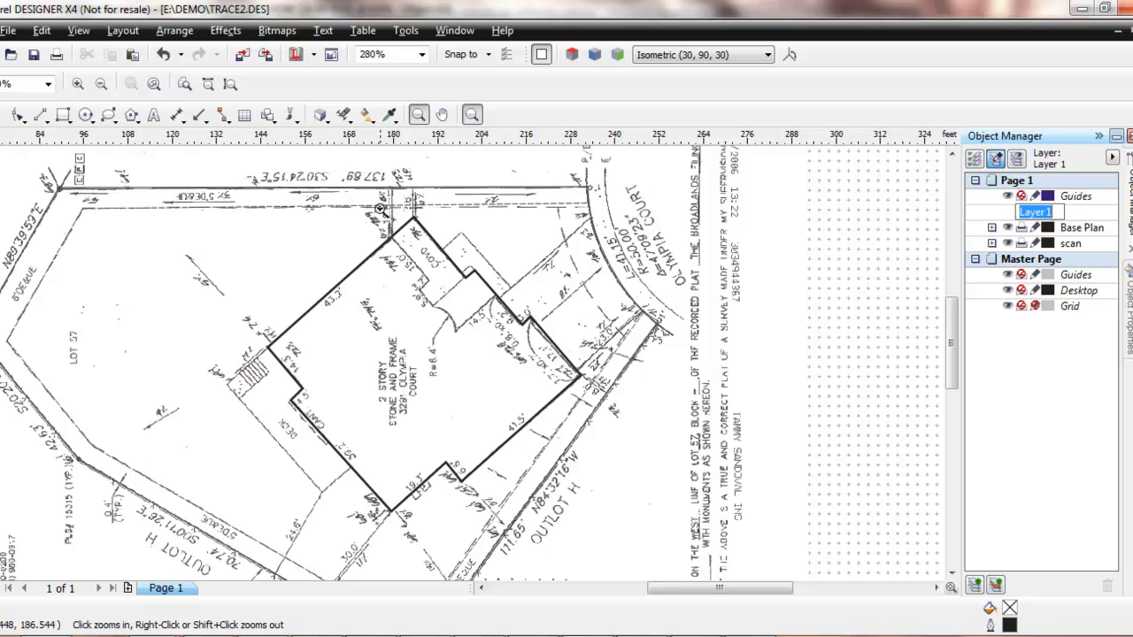
click(41, 115)
key(F5)
mouse_move(270, 349)
mouse_down()
mouse_move(406, 345)
mouse_move(415, 219)
mouse_move(454, 315)
mouse_move(466, 278)
mouse_move(489, 277)
mouse_move(481, 285)
mouse_move(527, 323)
mouse_move(535, 317)
mouse_move(549, 403)
mouse_move(581, 374)
mouse_up()
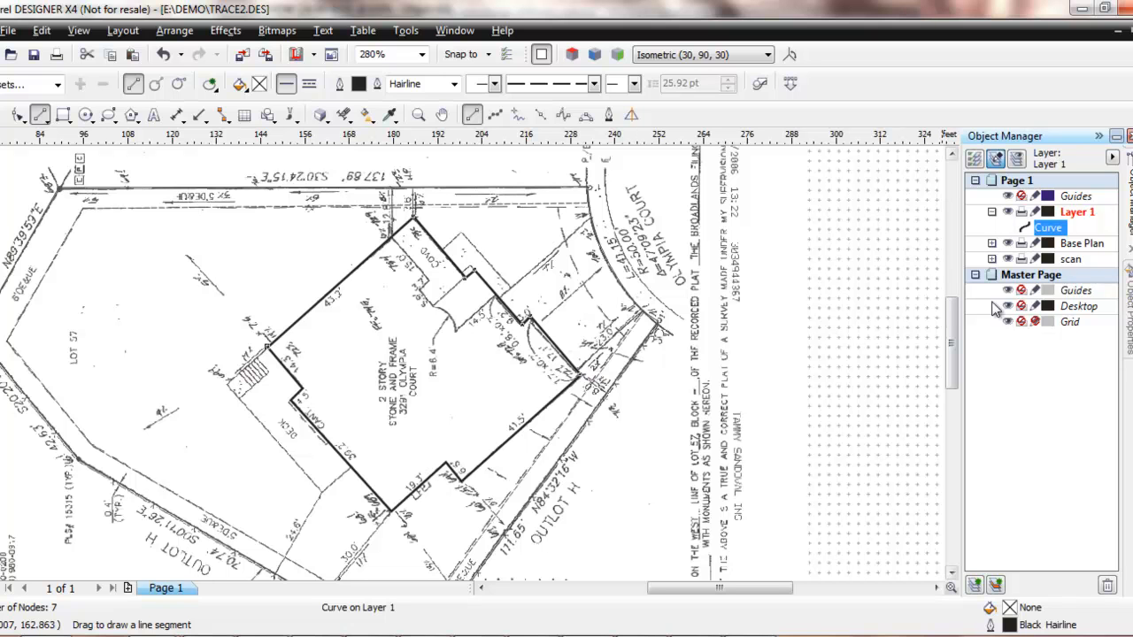
- Hide the scan layer and draw a B-spline bed line about 118 by 103 ft around the yard, from the house's top corner to its lower-right wall
click(1007, 259)
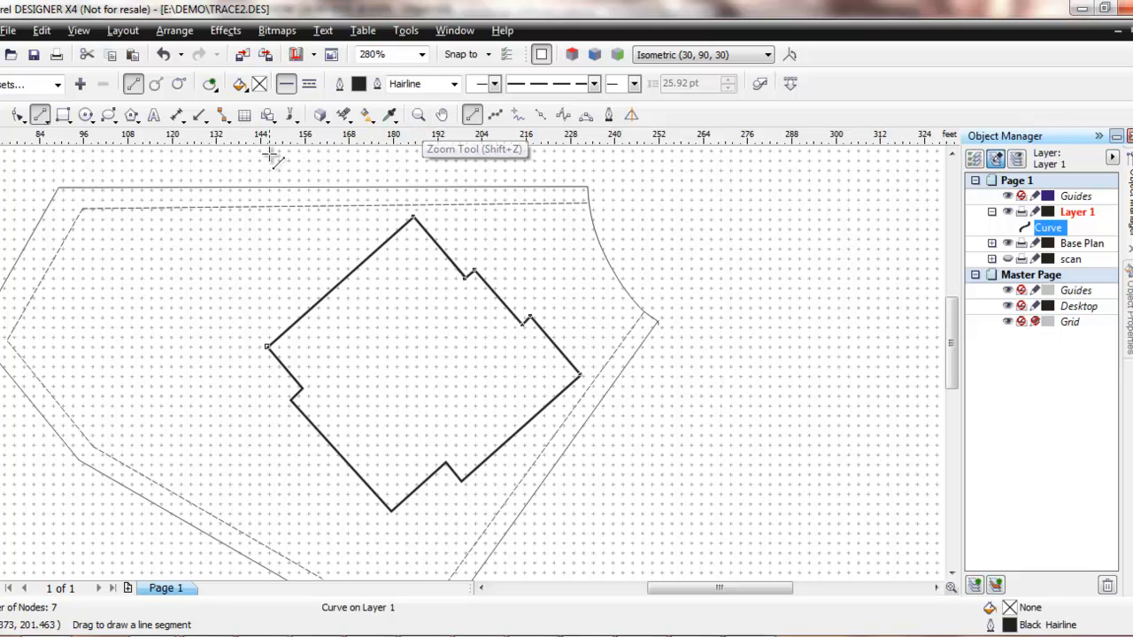
click(563, 122)
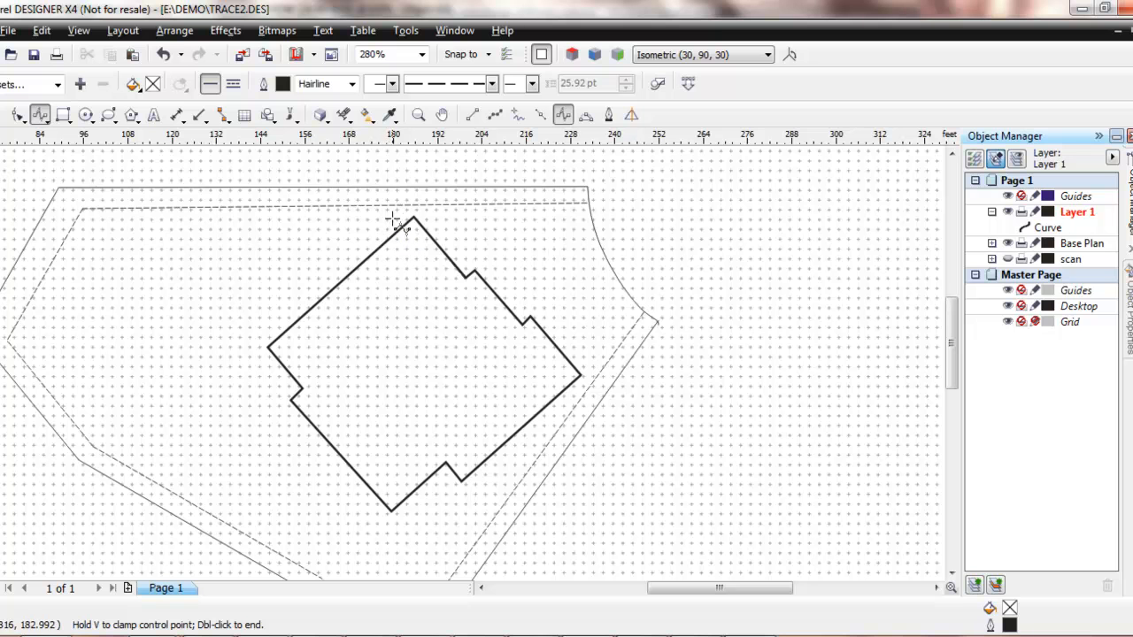
drag(398, 212, 364, 250)
click(291, 245)
drag(177, 217, 127, 215)
click(68, 241)
click(49, 303)
click(66, 392)
click(127, 467)
click(226, 500)
click(281, 477)
click(338, 514)
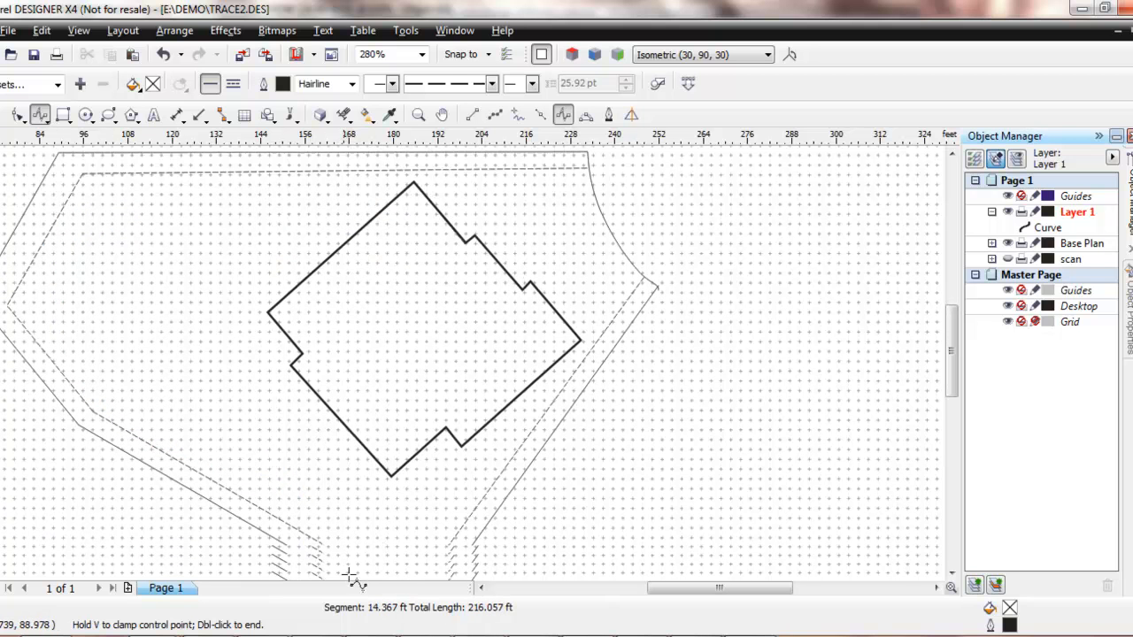
click(347, 534)
click(413, 548)
click(471, 488)
click(497, 434)
double_click(491, 423)
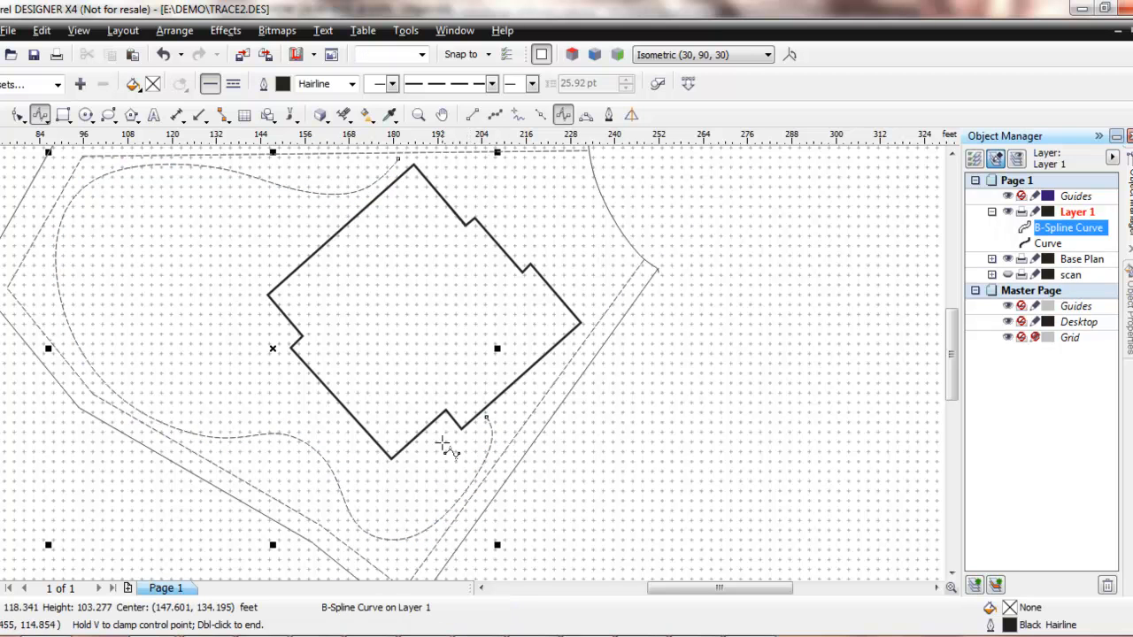
- Reshape the B-spline bed line by moving its control points outward toward the lot boundary, to about 125 by 110 ft overall
key(space)
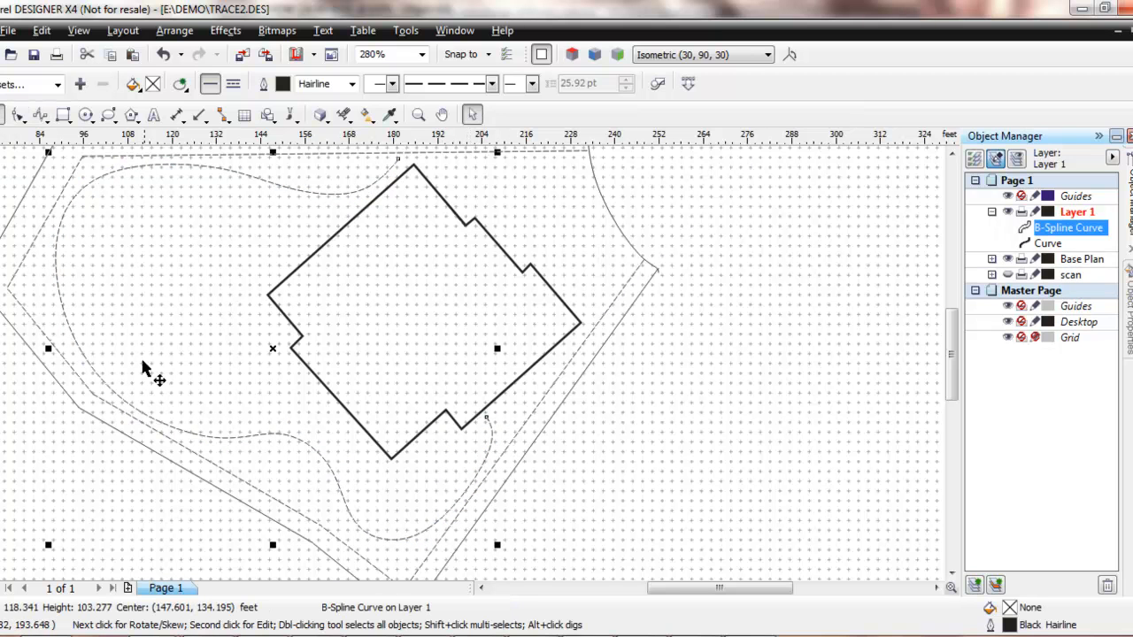
drag(225, 448, 206, 460)
drag(64, 341, 31, 330)
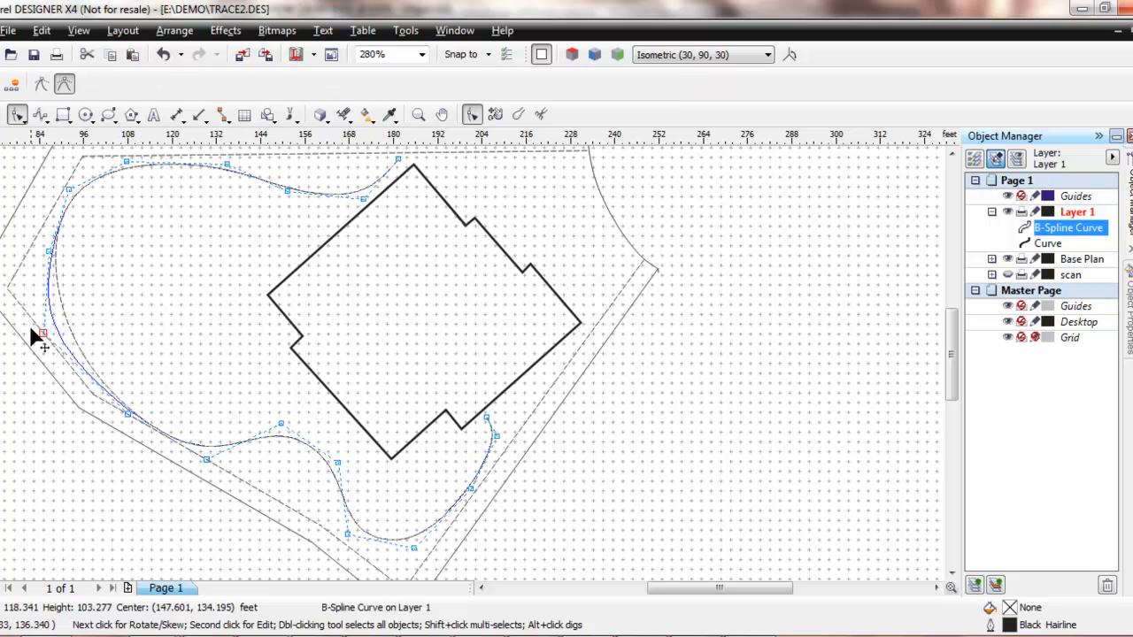
drag(49, 252, 28, 228)
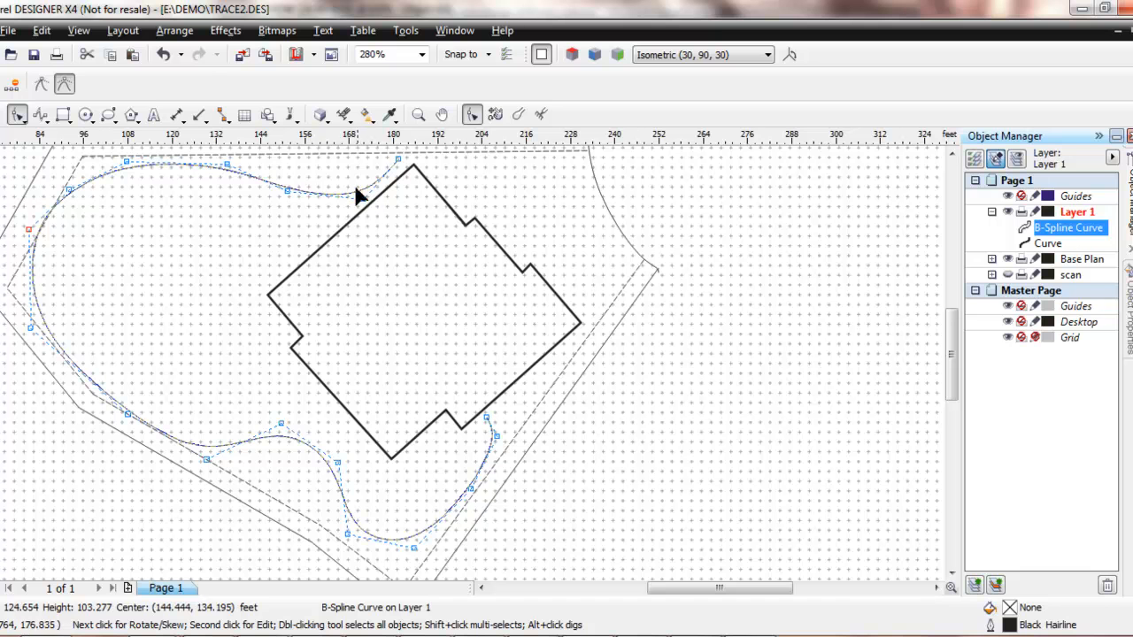
drag(289, 193, 301, 163)
drag(229, 165, 228, 143)
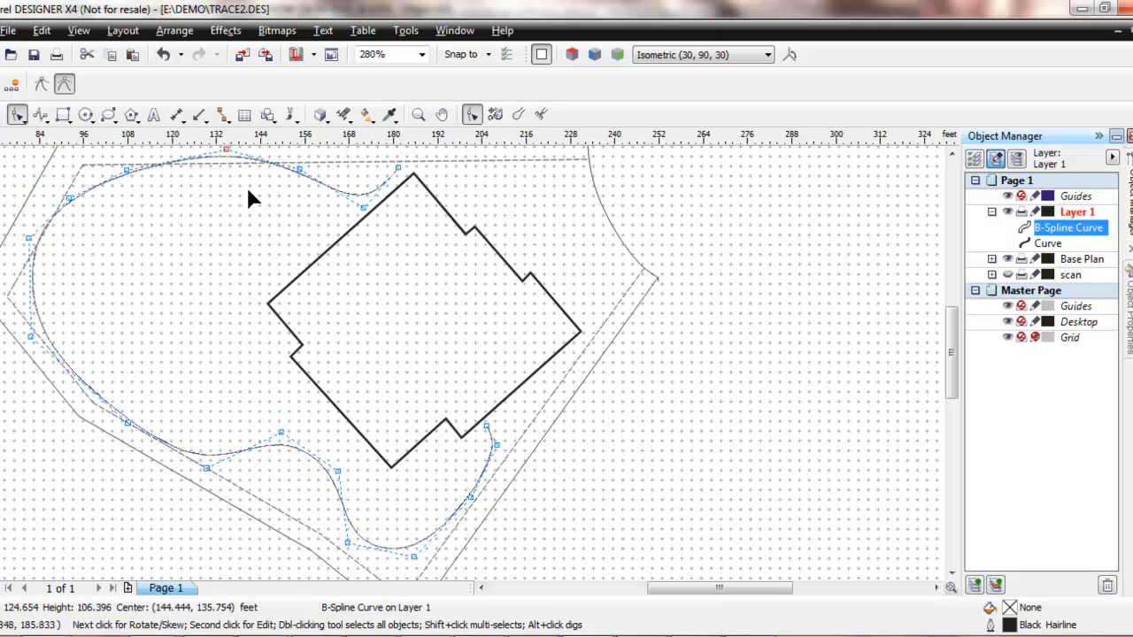
drag(347, 545, 317, 544)
drag(416, 559, 419, 563)
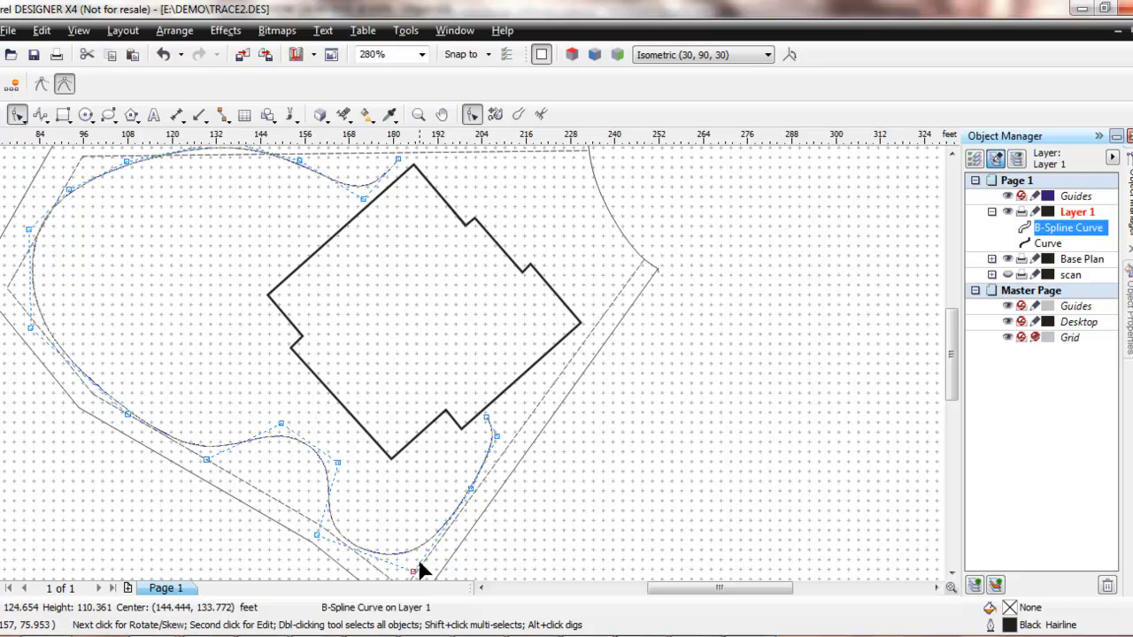
- Sketch a closed, curved freehand bed shape with a perimeter of about 203 ft in the empty area right of the lot
click(39, 115)
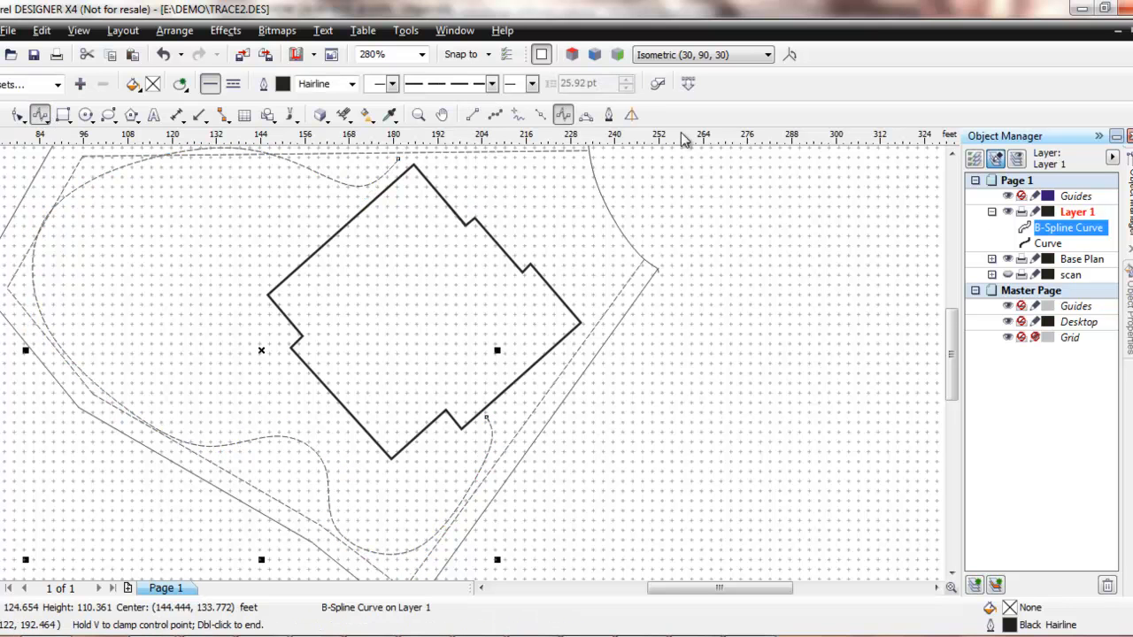
click(517, 115)
mouse_move(737, 394)
mouse_down()
mouse_move(734, 312)
mouse_move(783, 304)
mouse_move(885, 422)
mouse_move(822, 525)
mouse_move(693, 521)
mouse_move(755, 432)
mouse_move(738, 395)
mouse_up()
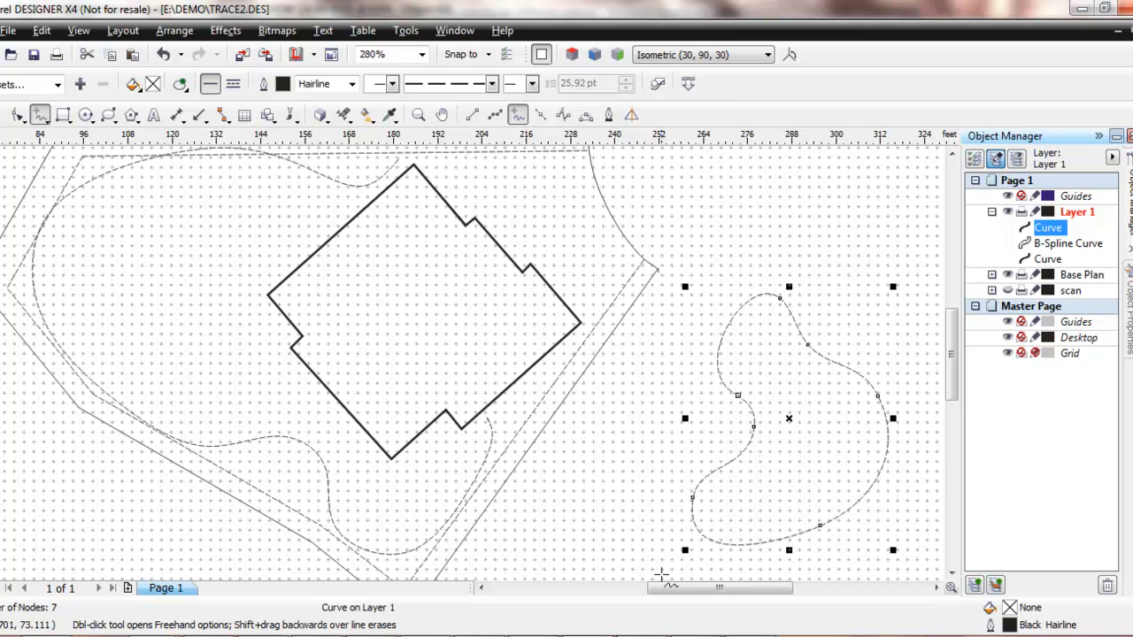
- Check the bed shape's geometric information in feet with a volume depth of 3 in, and delete the shape
click(405, 30)
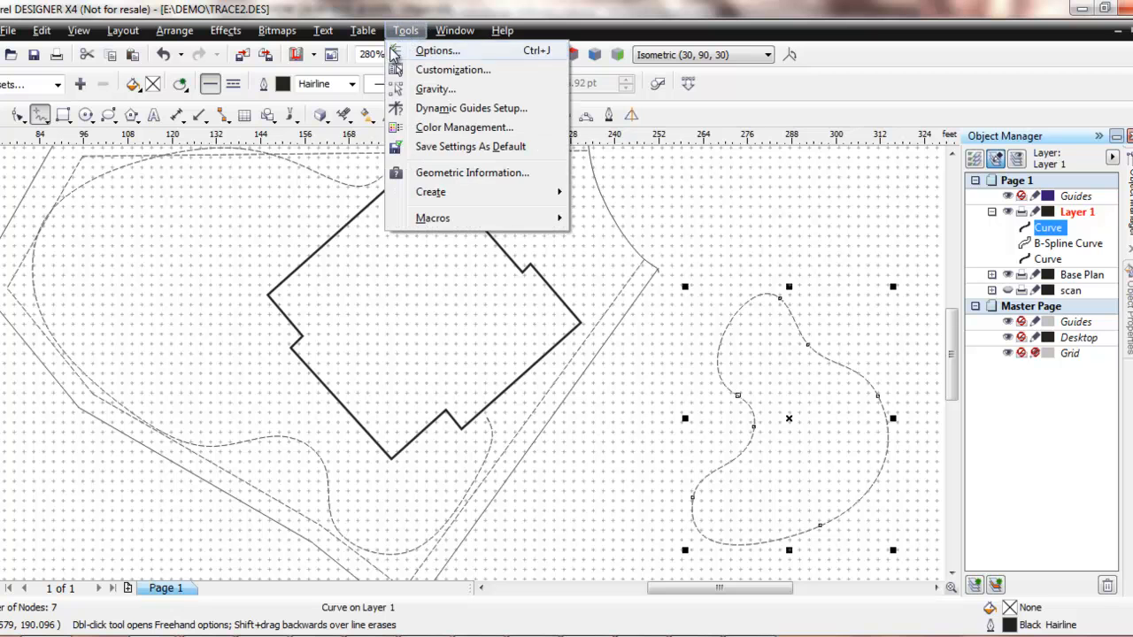
click(445, 175)
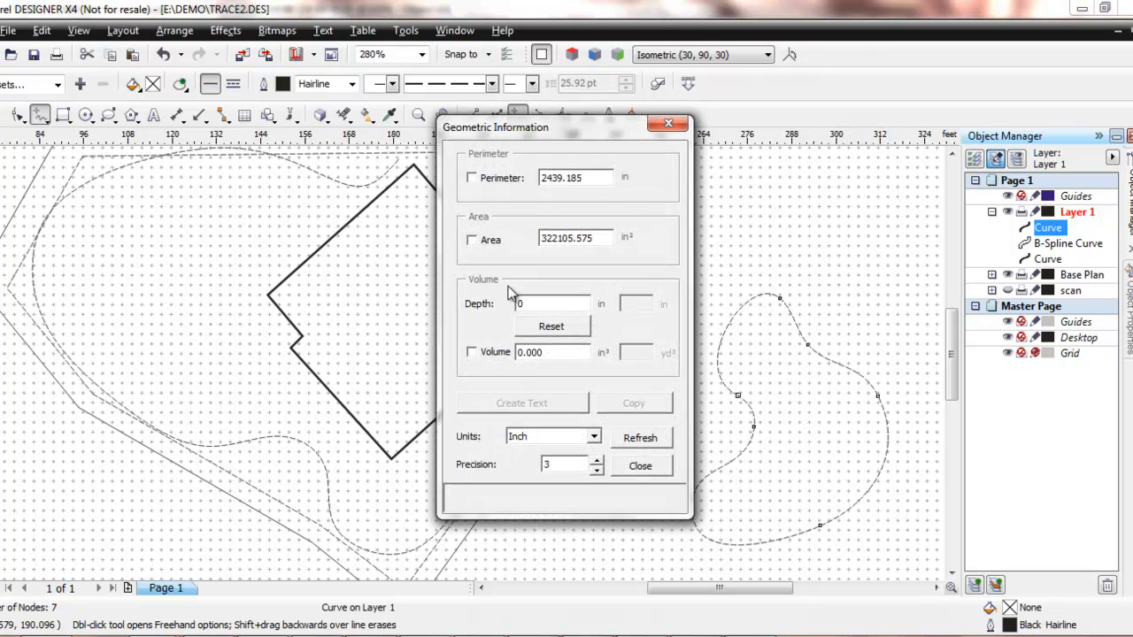
click(594, 436)
click(577, 462)
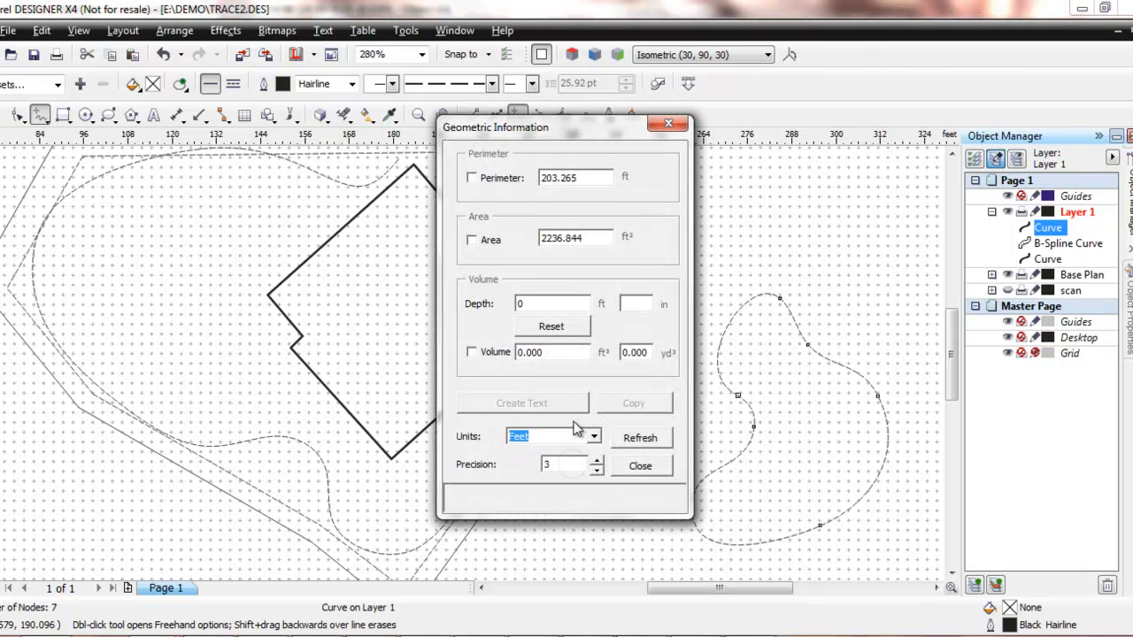
click(639, 303)
text(3)
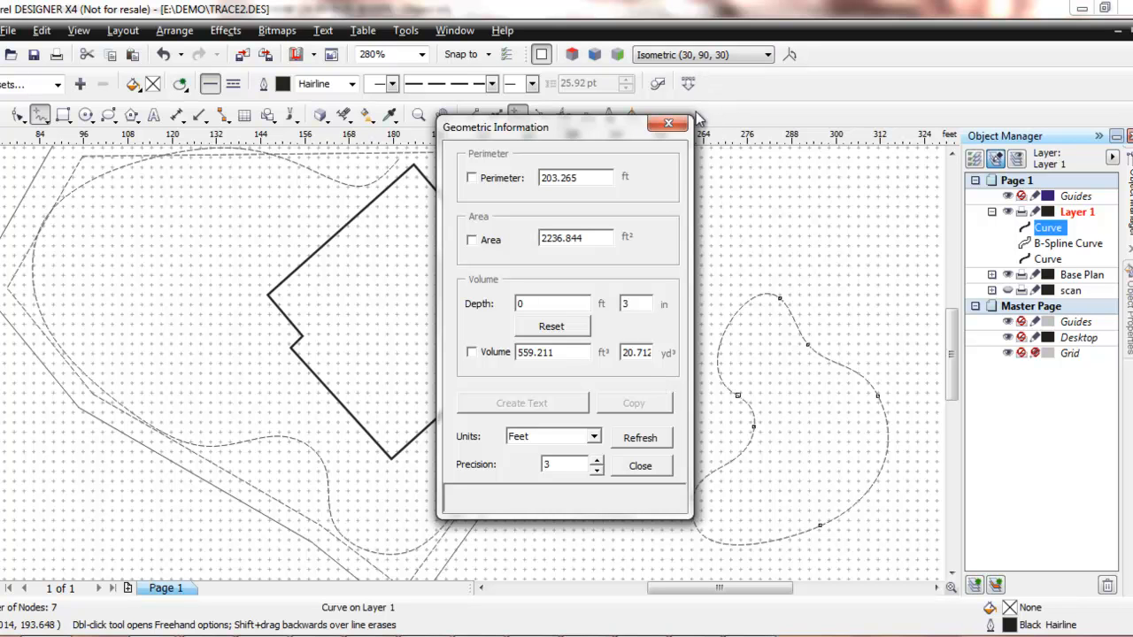
click(670, 124)
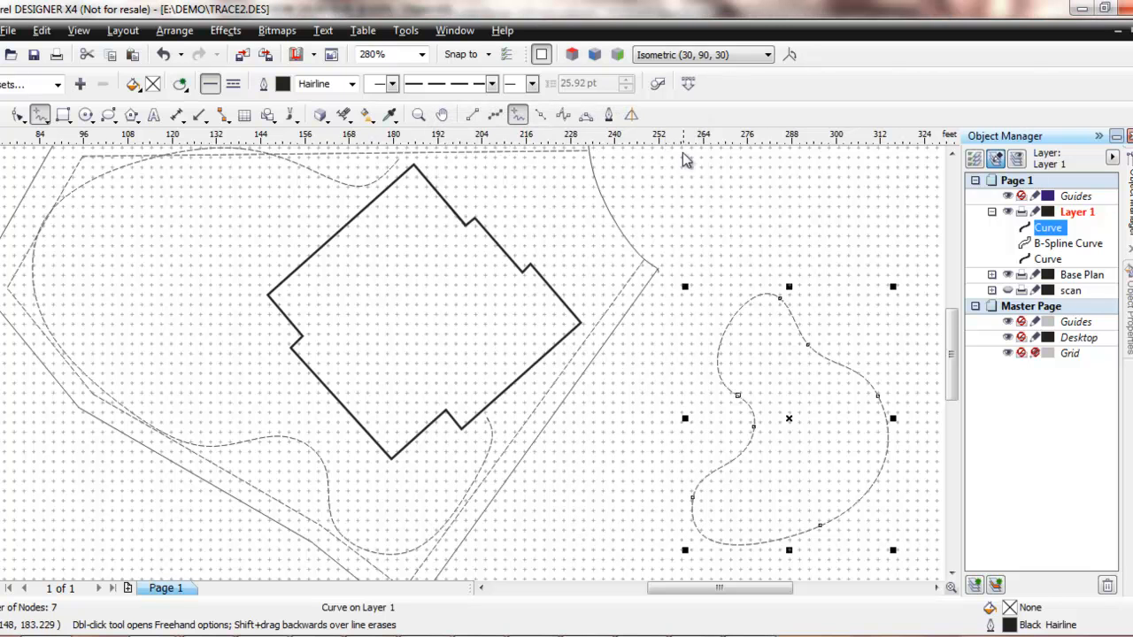
key(Delete)
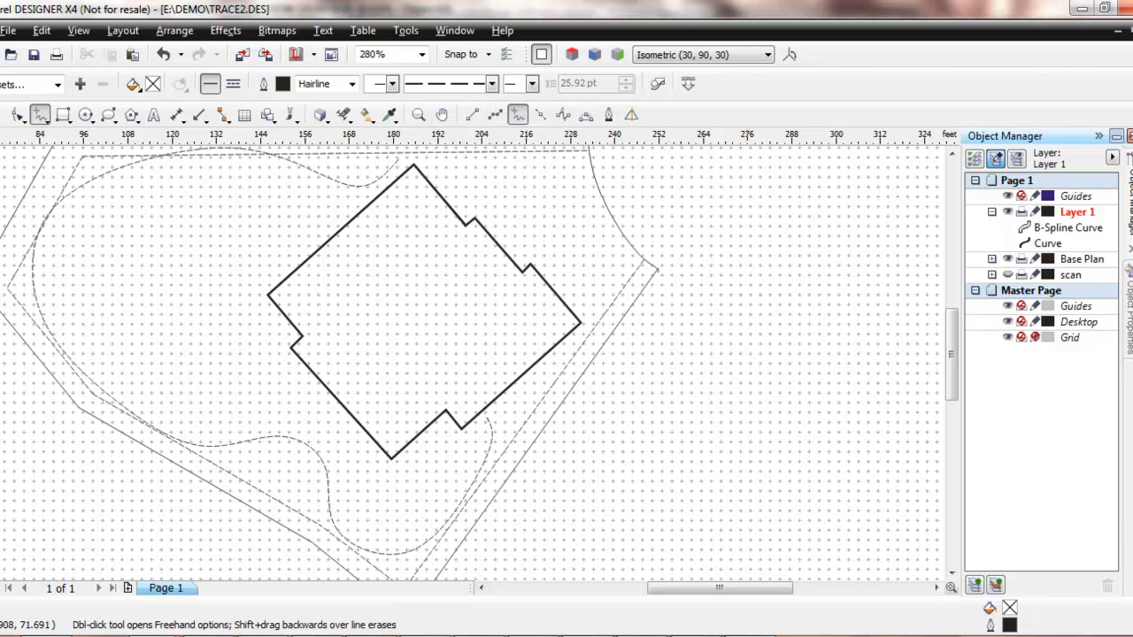
- Bring the Visual Impact library window beside the drawing and open its Plant Symbols catalog
drag(1074, 105, 950, 57)
click(1039, 125)
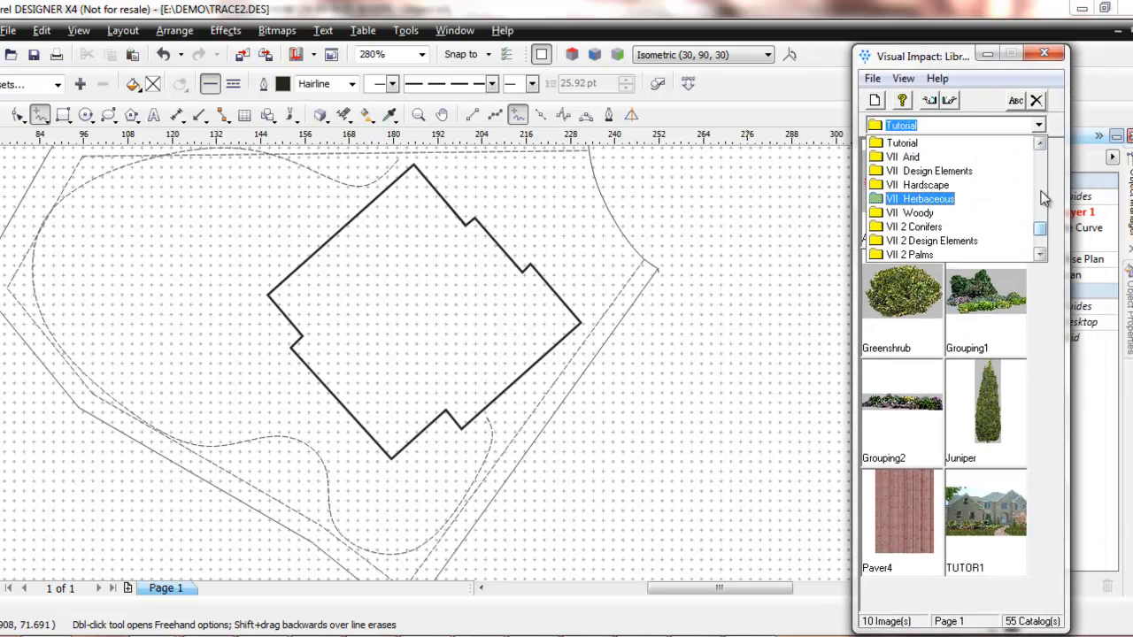
drag(1042, 233, 1039, 192)
click(916, 185)
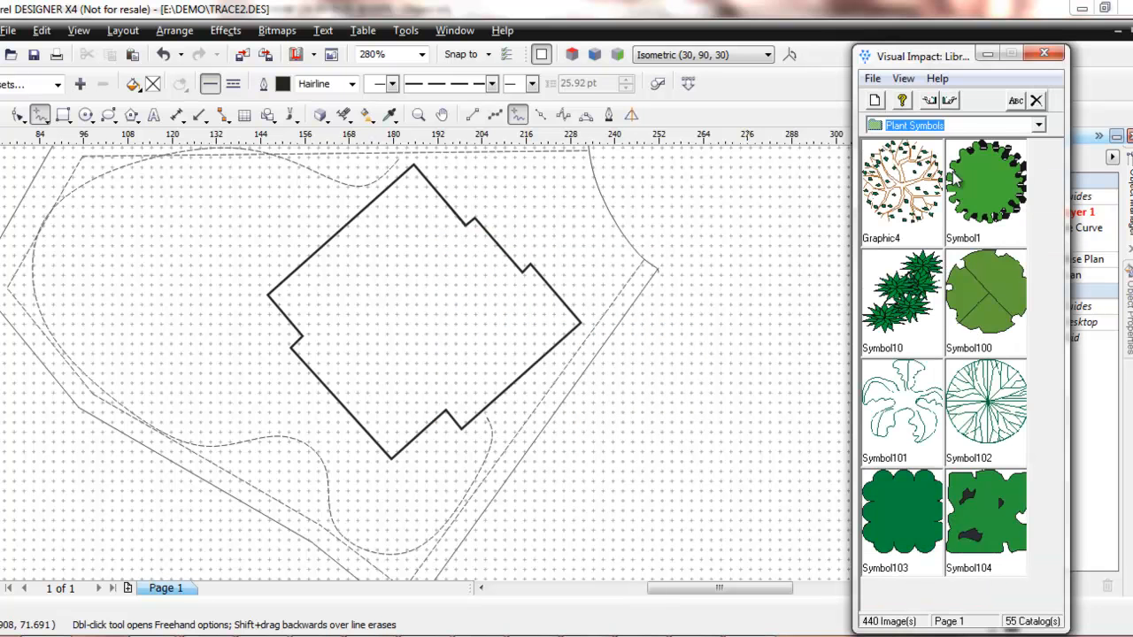
- Find Symbol135 on page 6 of the Plant Symbols catalog and insert it into the yard left of the house
click(953, 104)
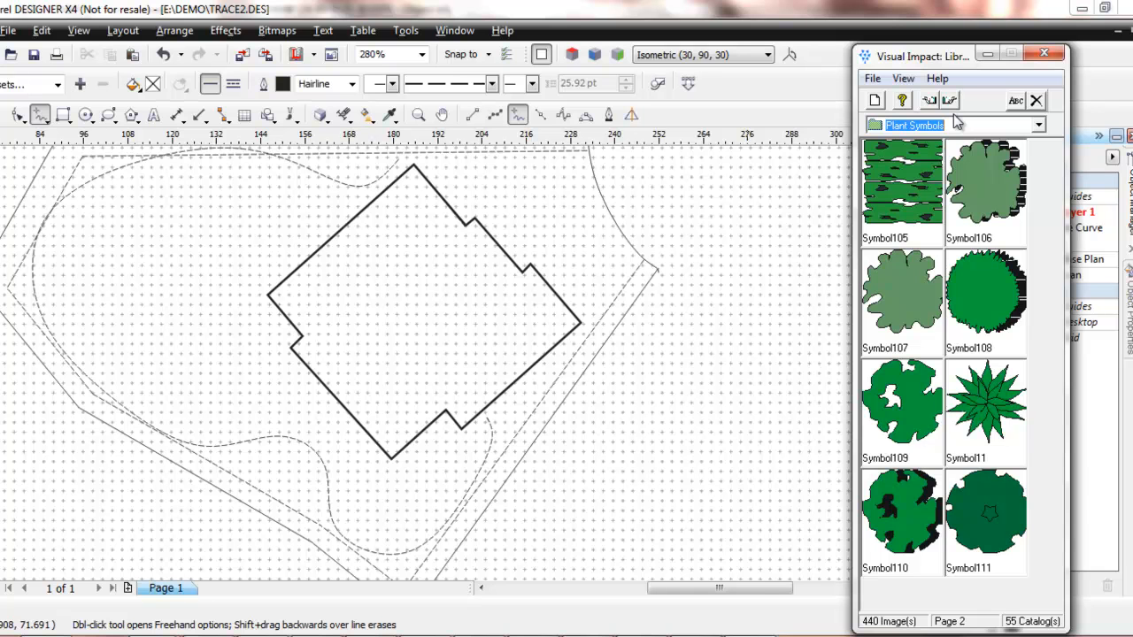
click(954, 102)
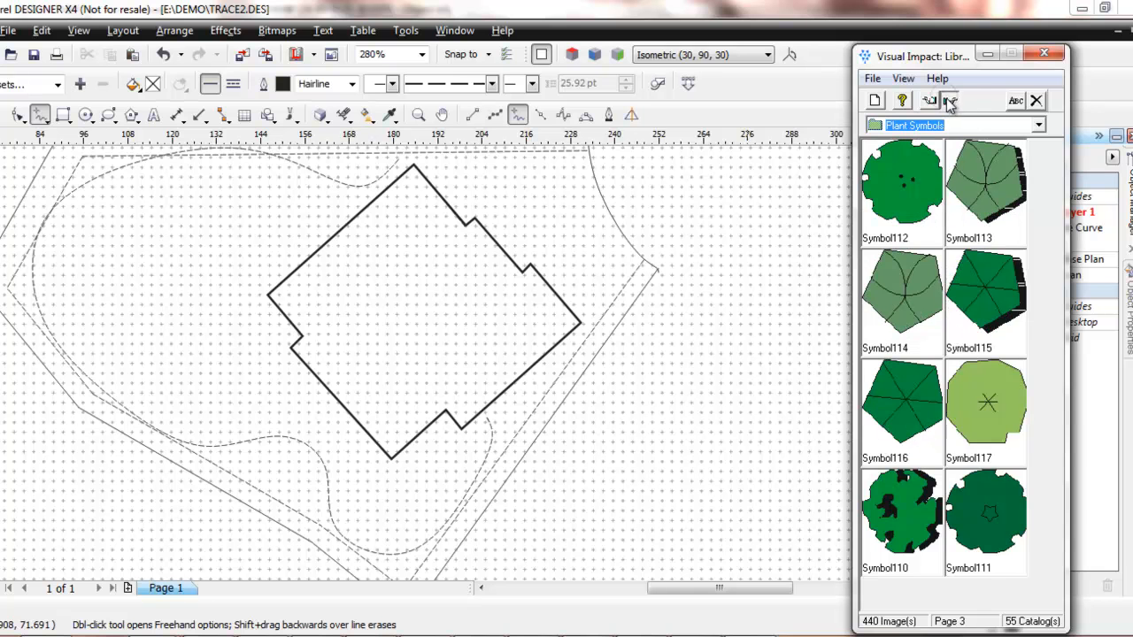
click(959, 103)
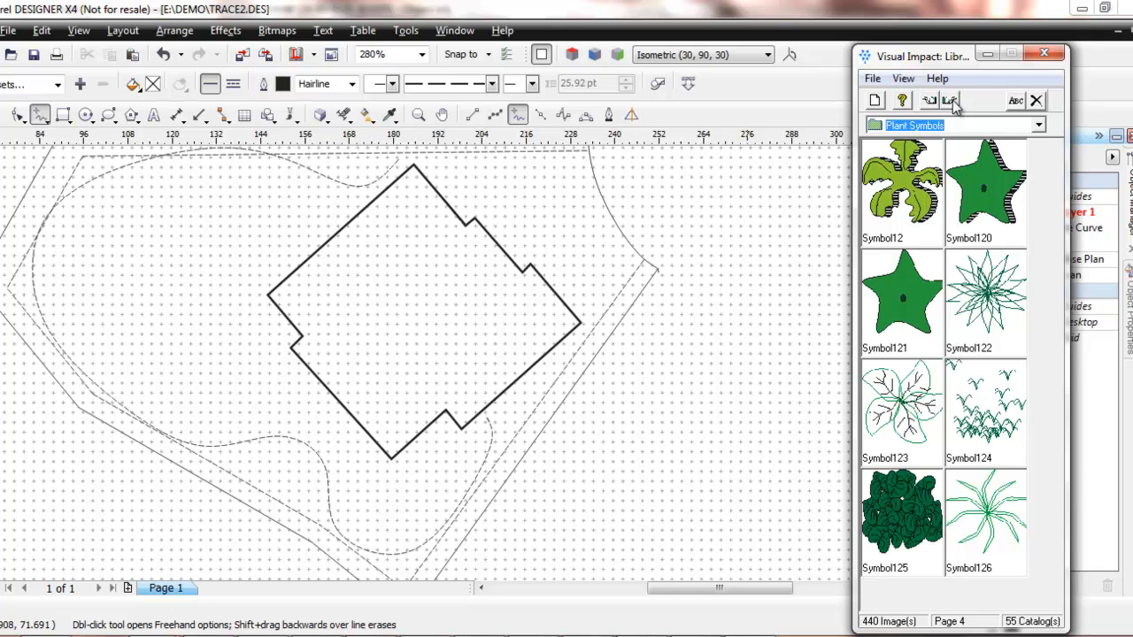
click(955, 102)
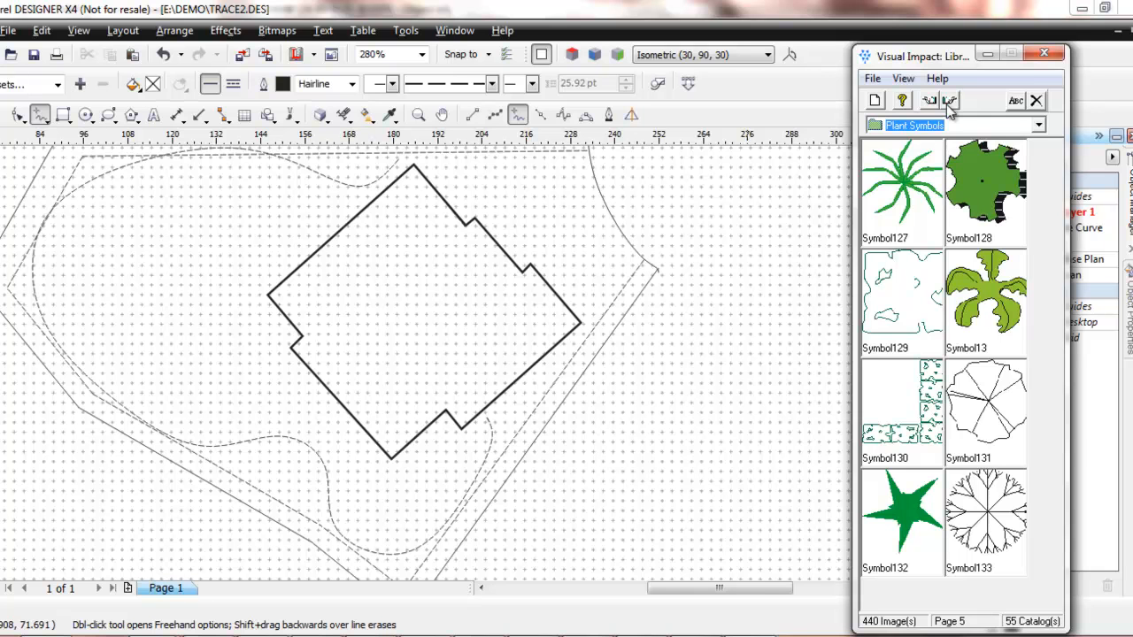
click(949, 101)
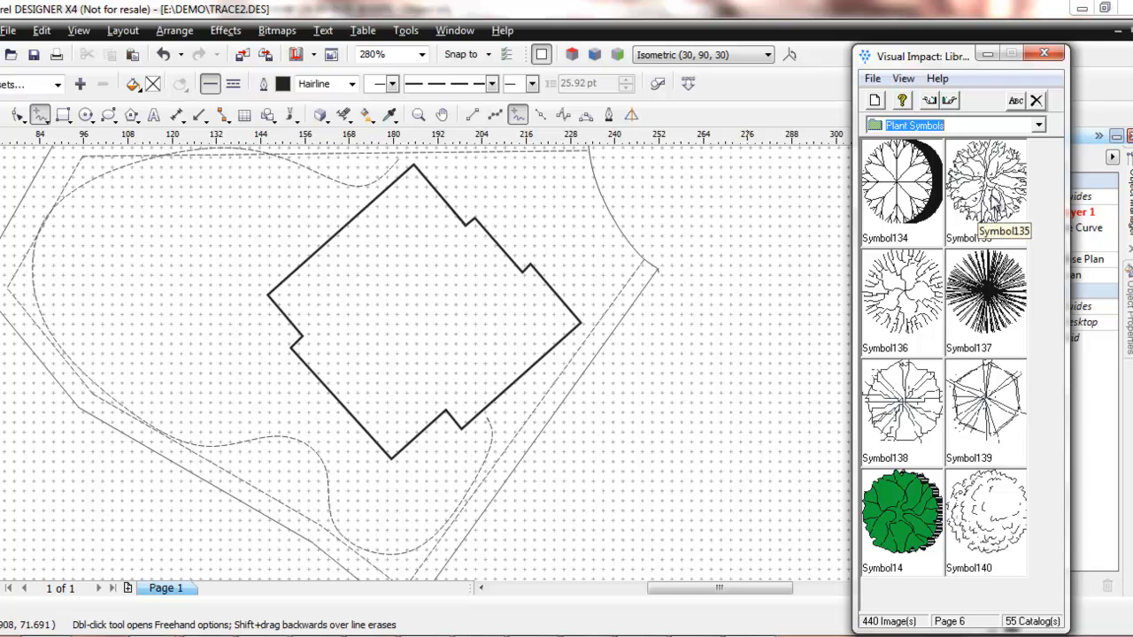
mouse_move(987, 199)
mouse_down()
mouse_move(701, 188)
mouse_move(166, 226)
mouse_move(257, 290)
mouse_up()
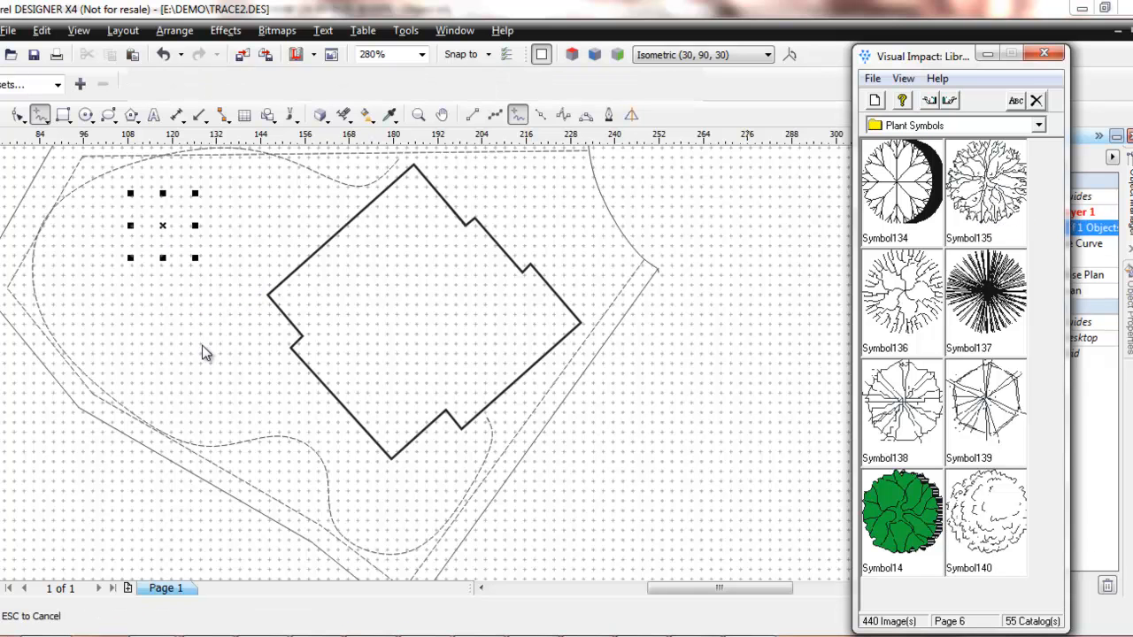
- Position the Symbol135 plant, about 28 ft wide, near the yard's western edge and set a duplicate of it diagonally up toward the house
drag(195, 258, 110, 297)
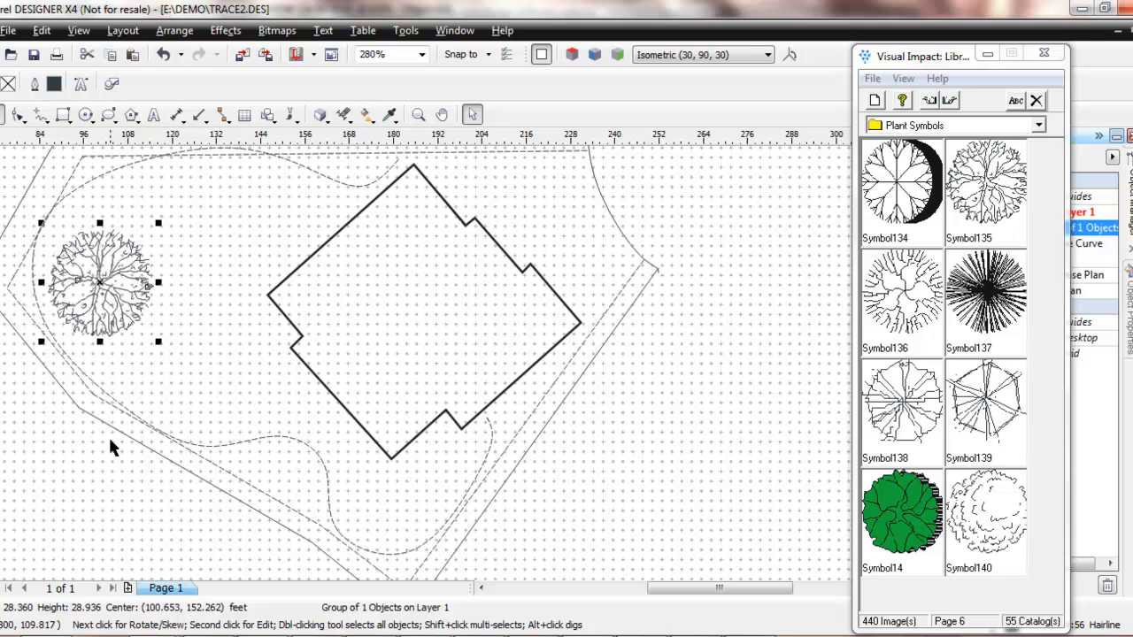
key(ctrl+d)
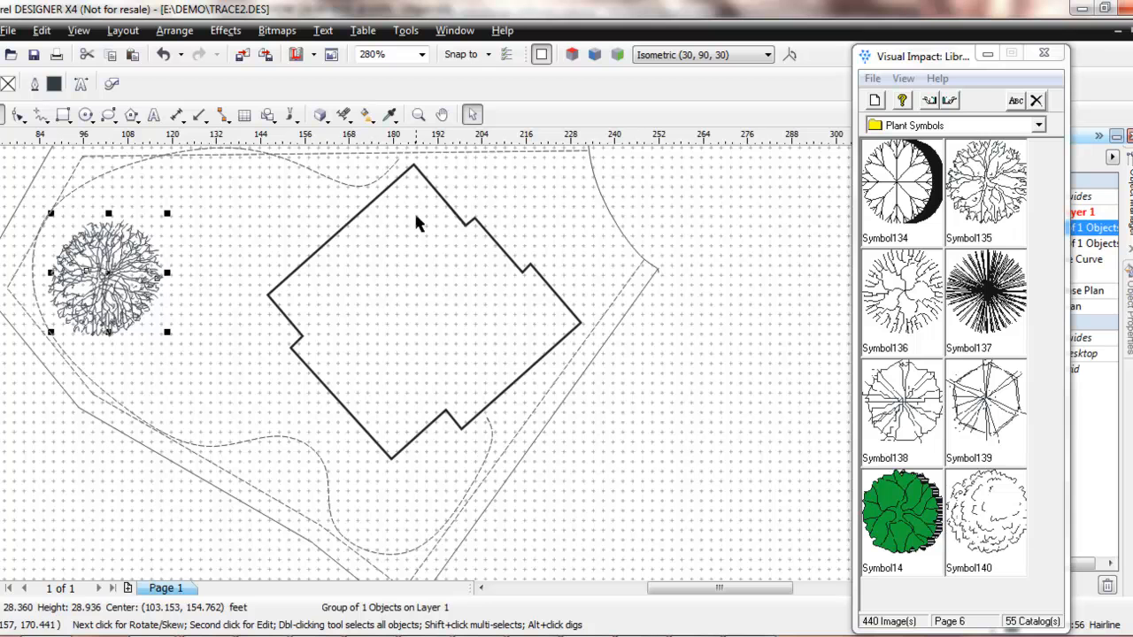
mouse_move(159, 256)
mouse_down()
mouse_move(164, 244)
mouse_move(178, 255)
mouse_up()
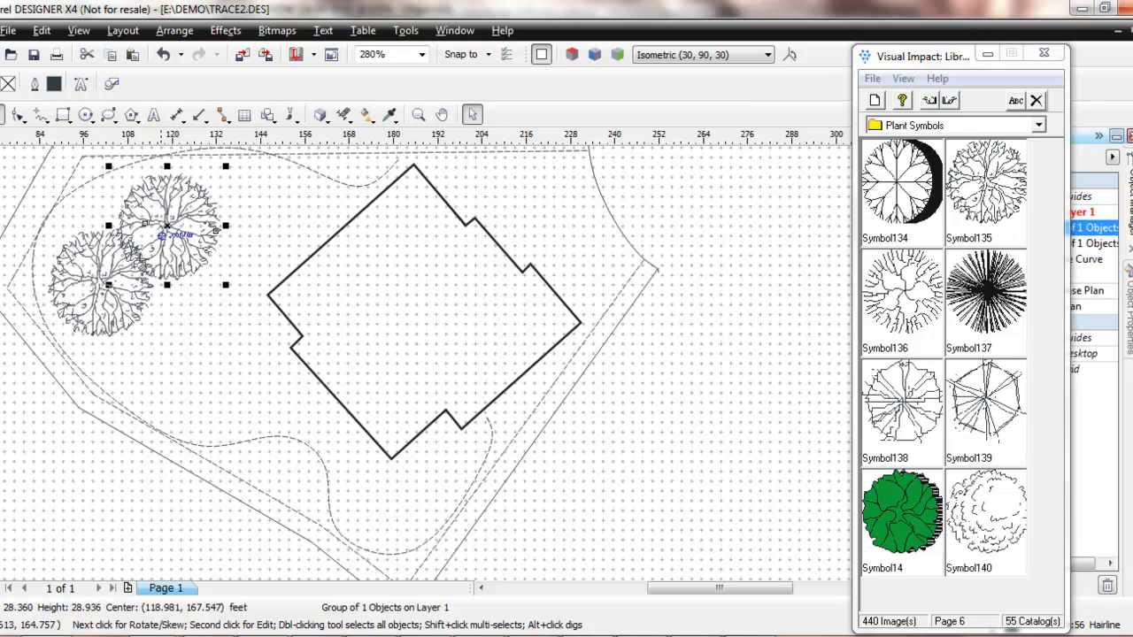
- Create a new drawing from the Engineering template 1 = 10 and maximize its window
click(1117, 34)
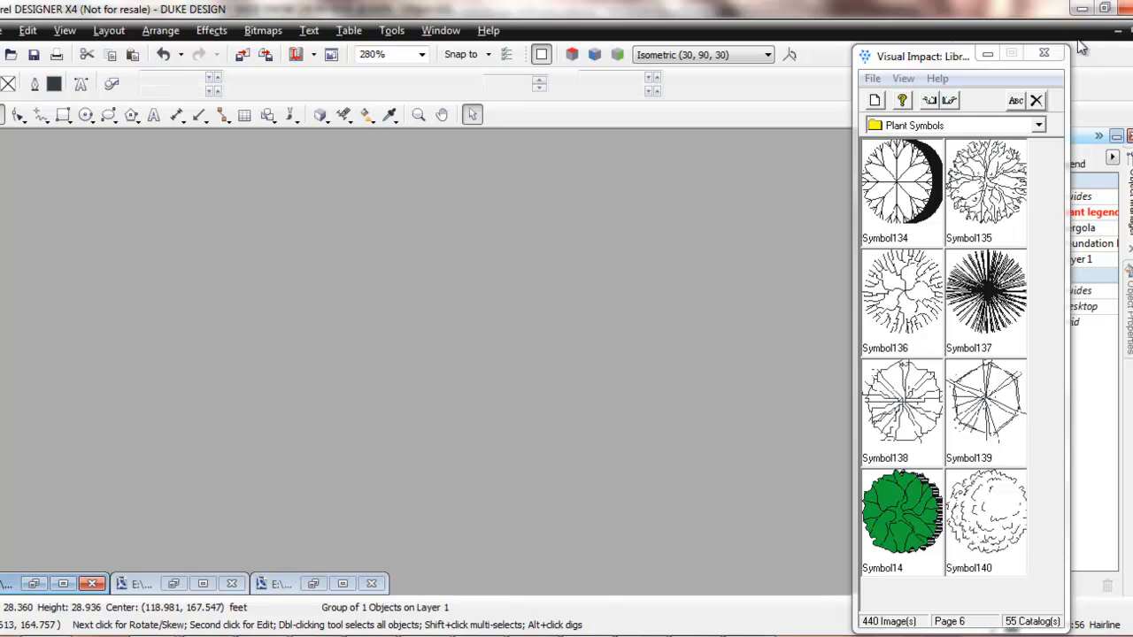
click(3, 32)
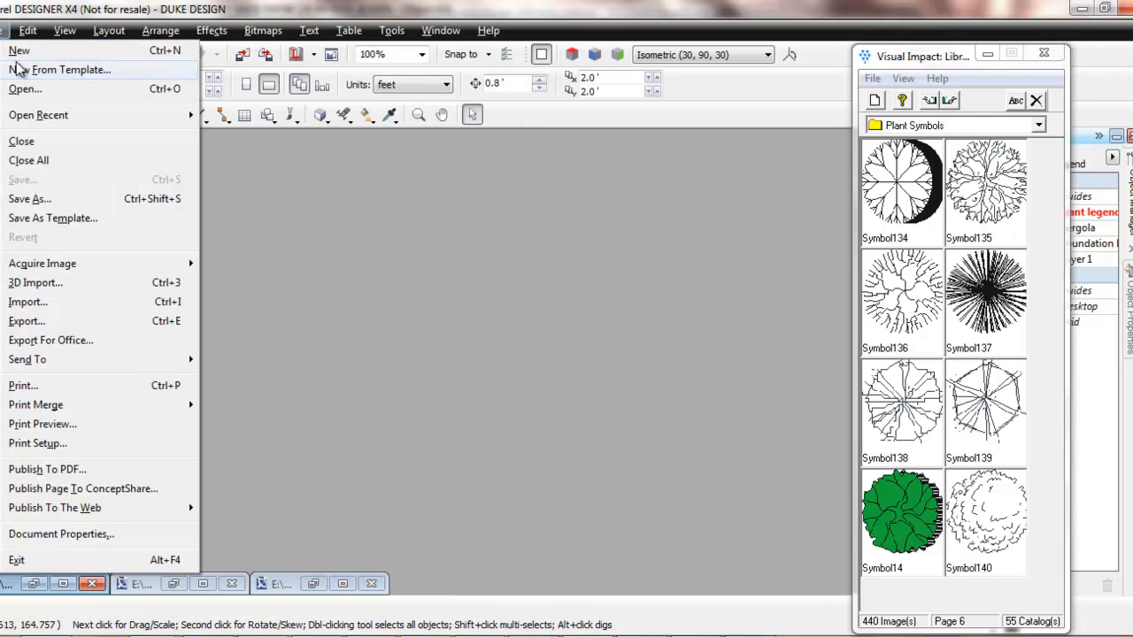
click(21, 71)
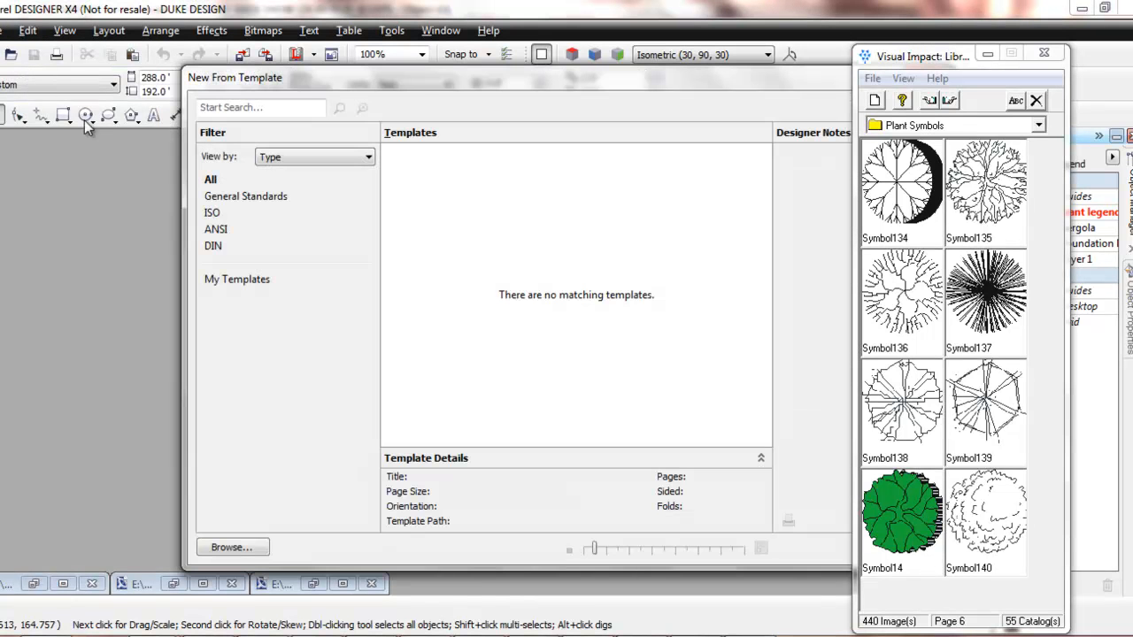
click(232, 547)
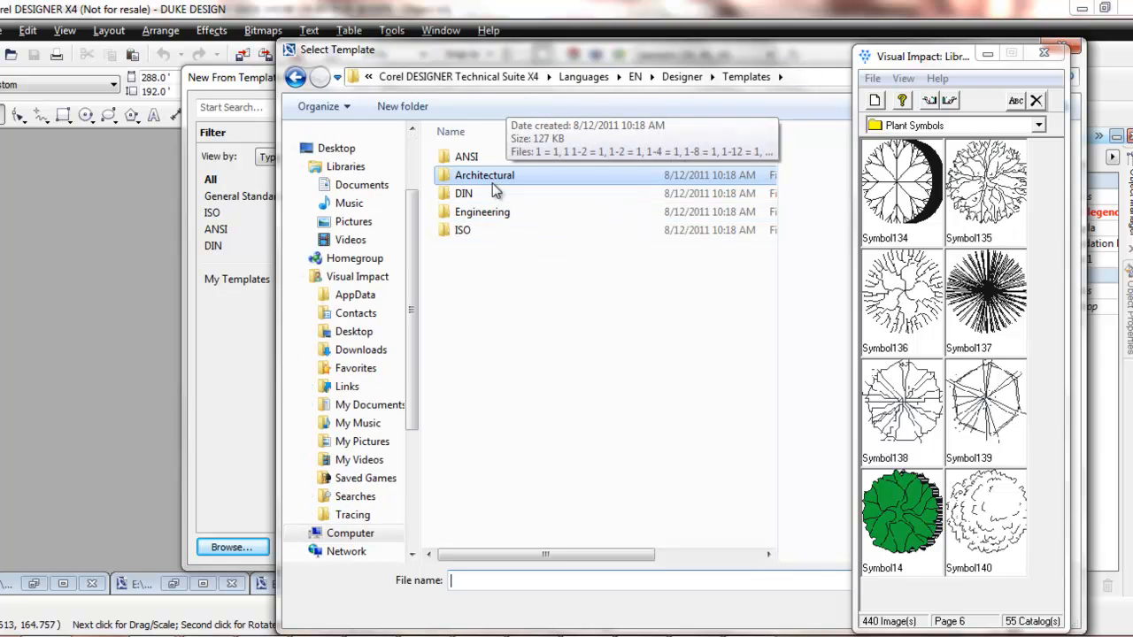
double_click(484, 216)
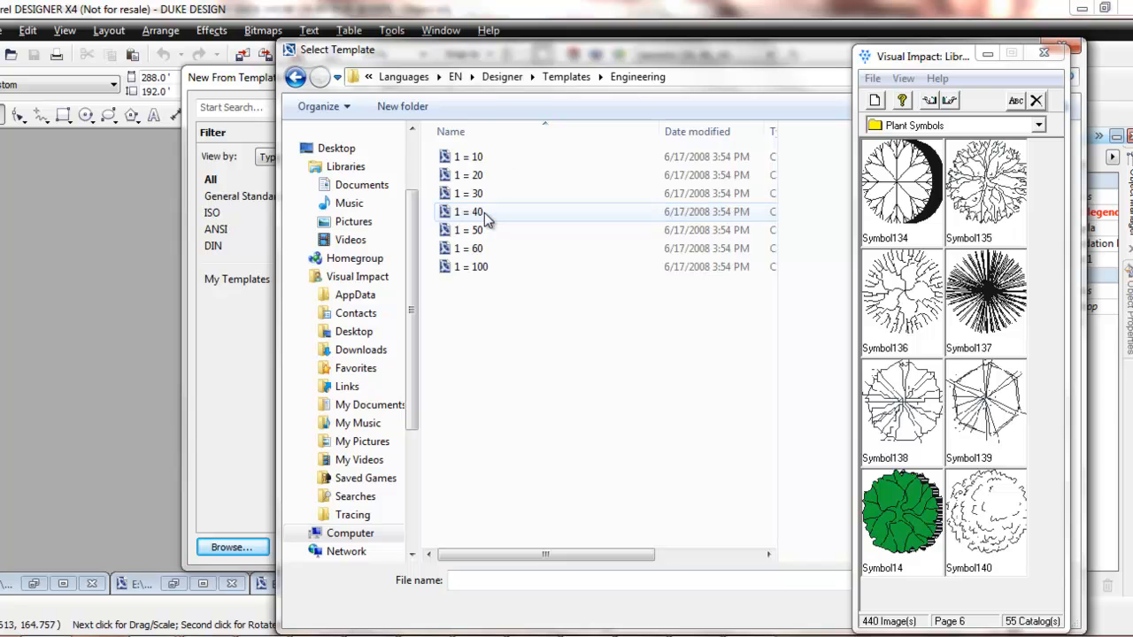
click(470, 162)
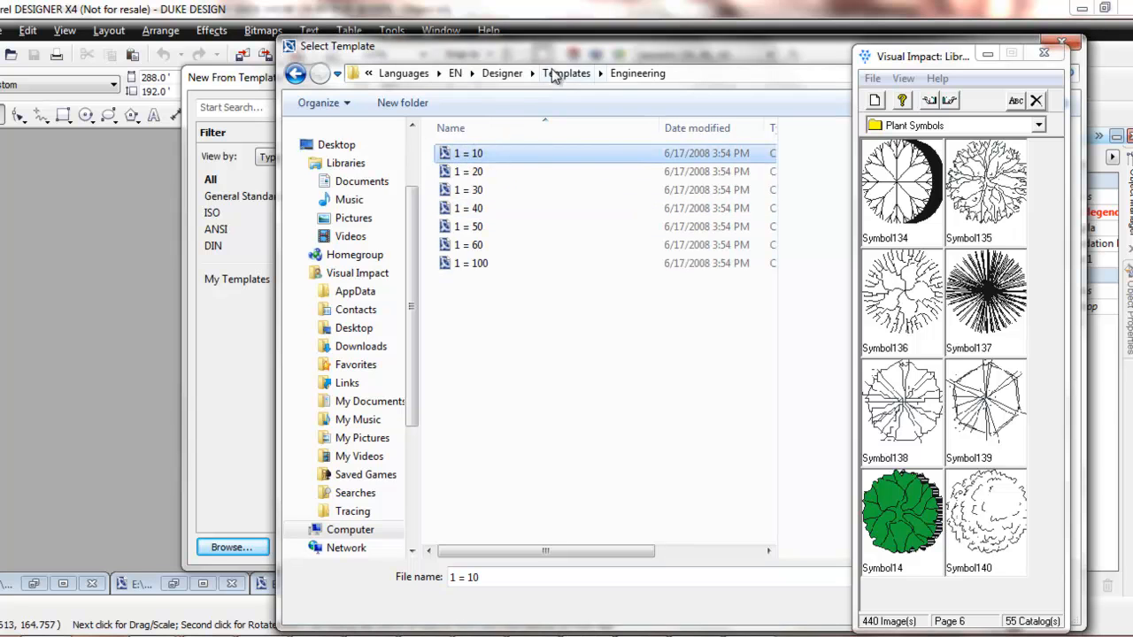
drag(525, 54, 341, 47)
click(748, 600)
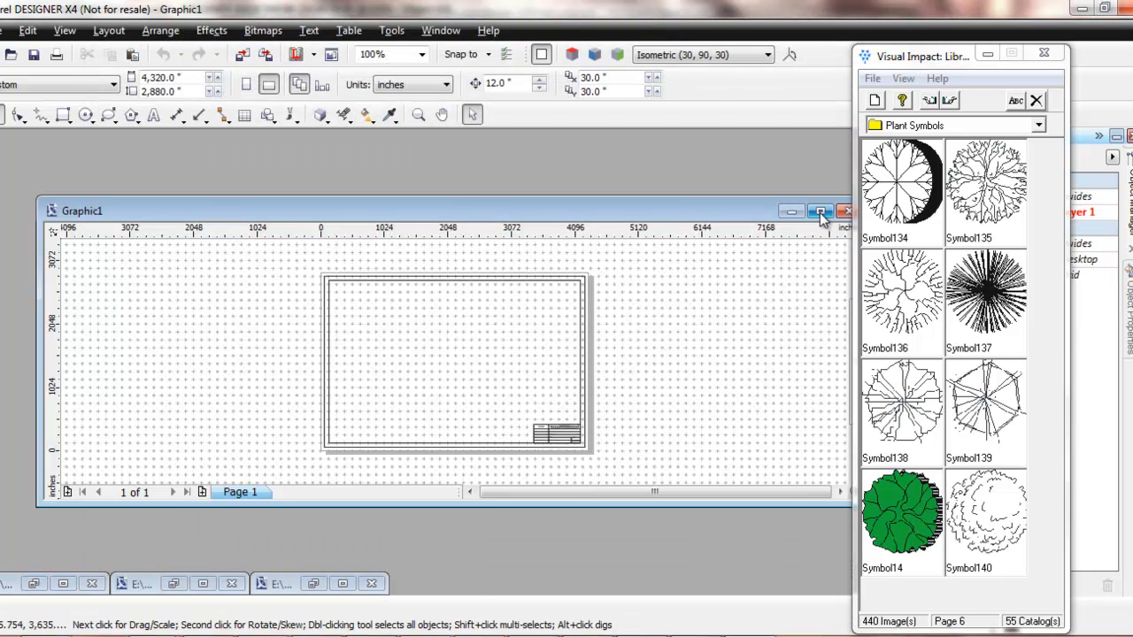
click(821, 213)
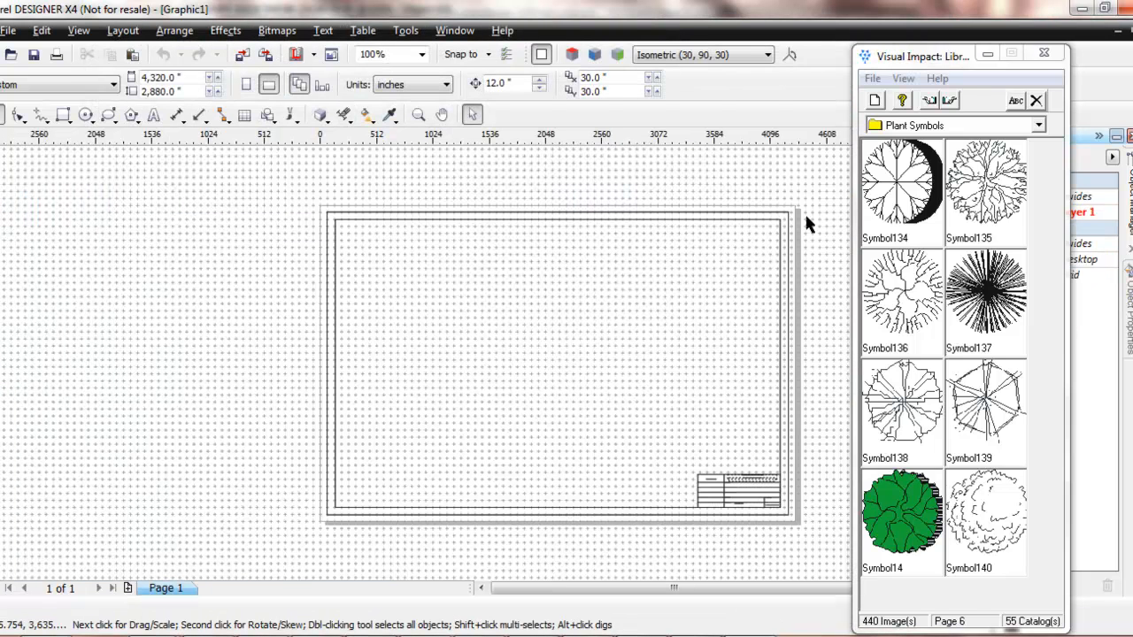
- Set the drawing units to feet and check the scale in the sheet's title block, ending with the whole page in view
click(447, 85)
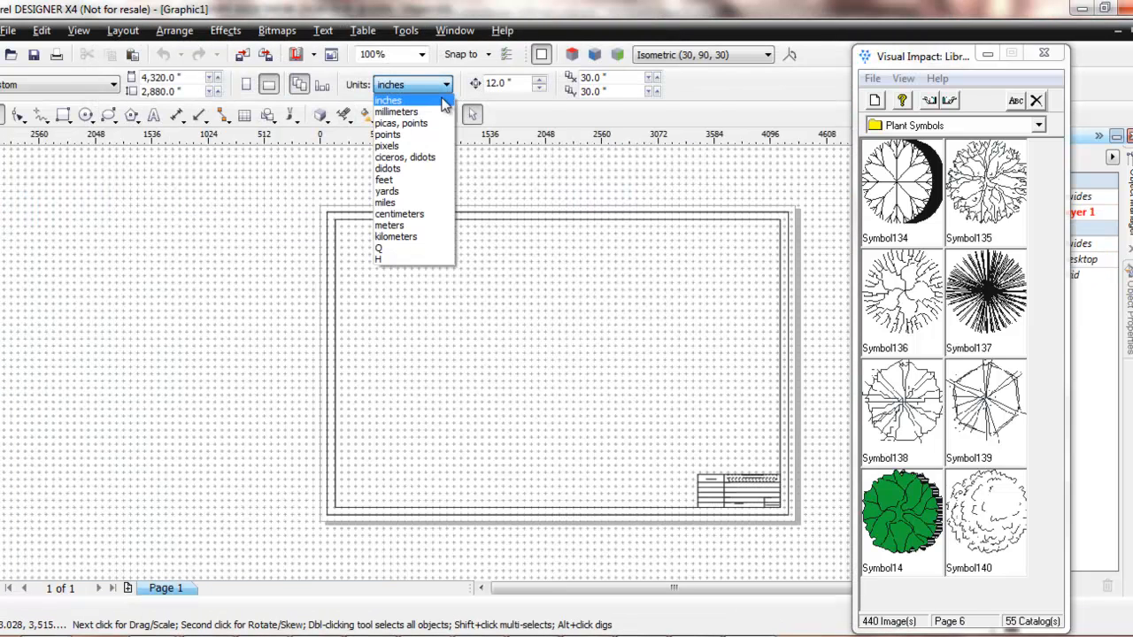
click(395, 185)
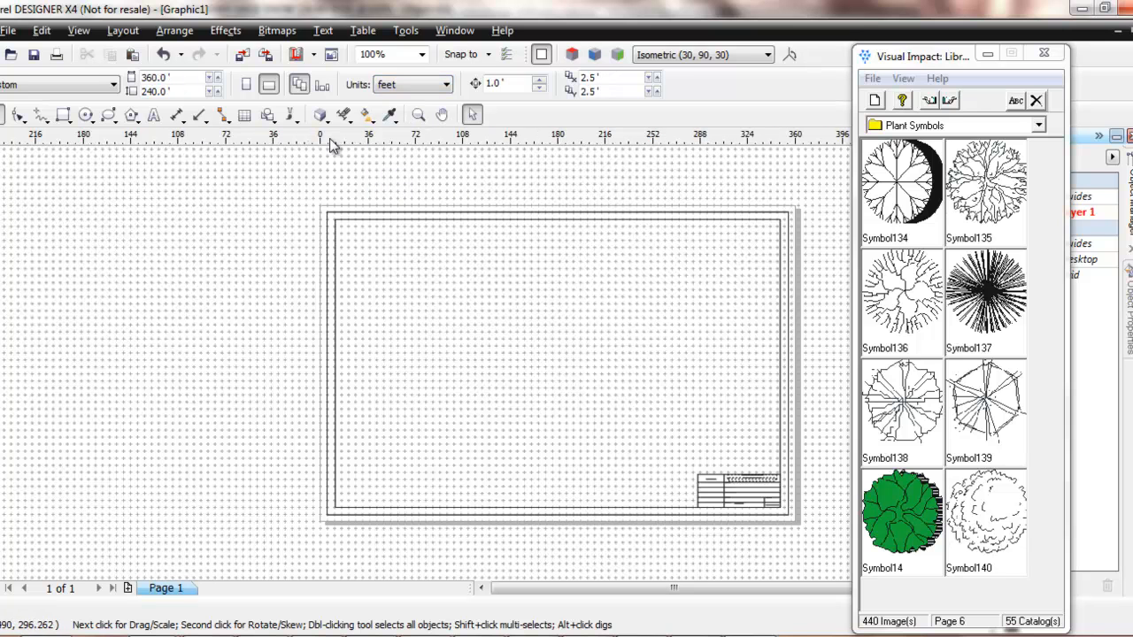
click(419, 114)
drag(691, 459, 791, 544)
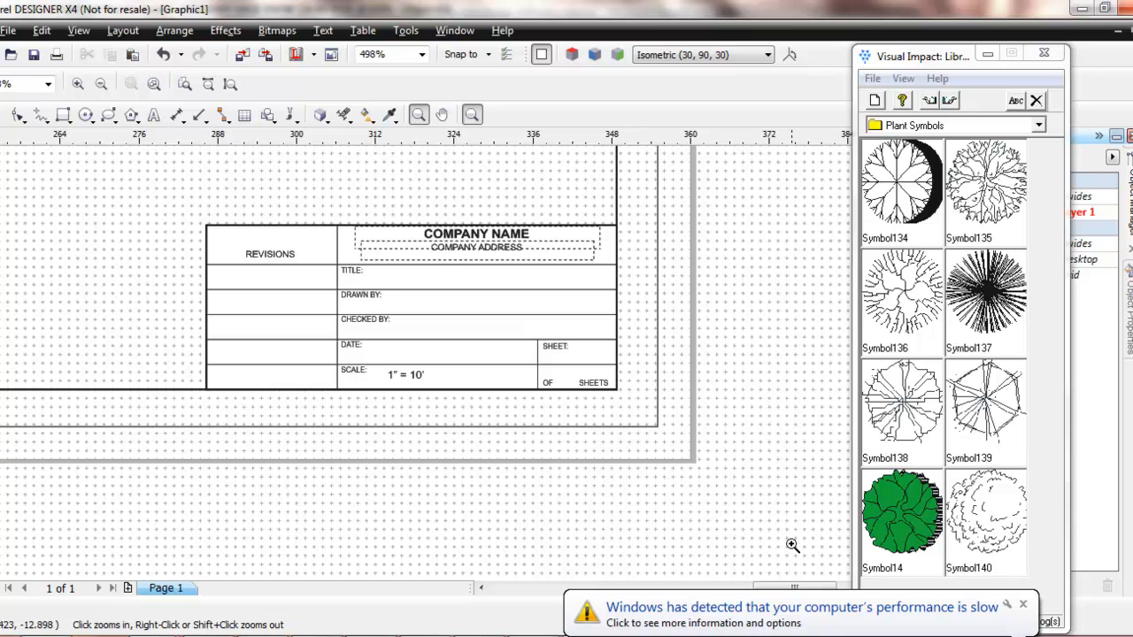
click(421, 54)
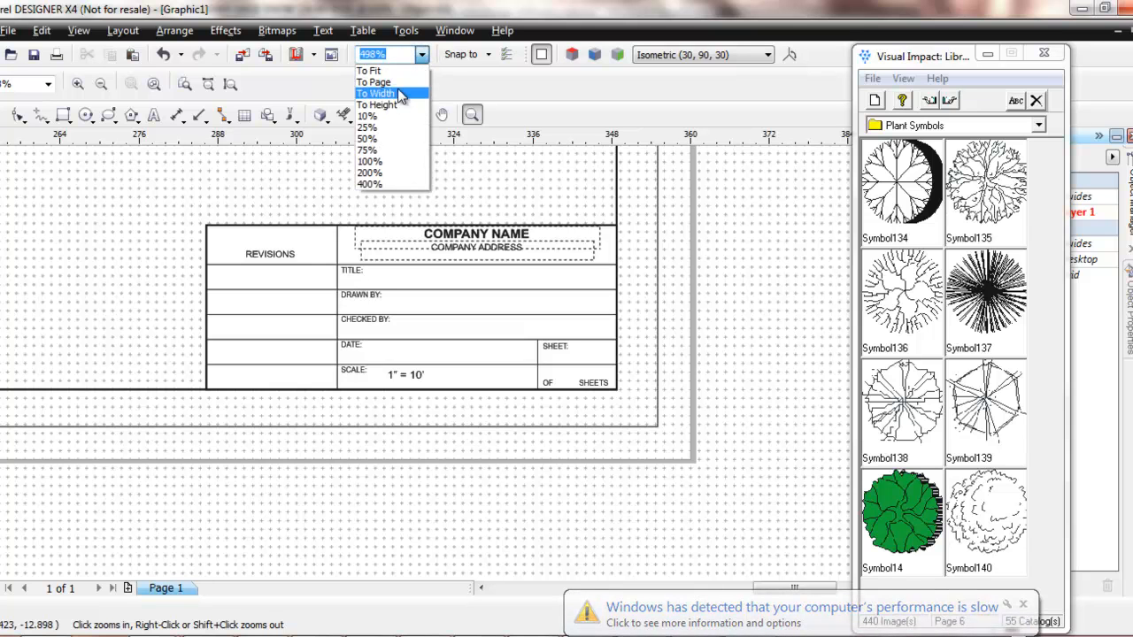
click(394, 85)
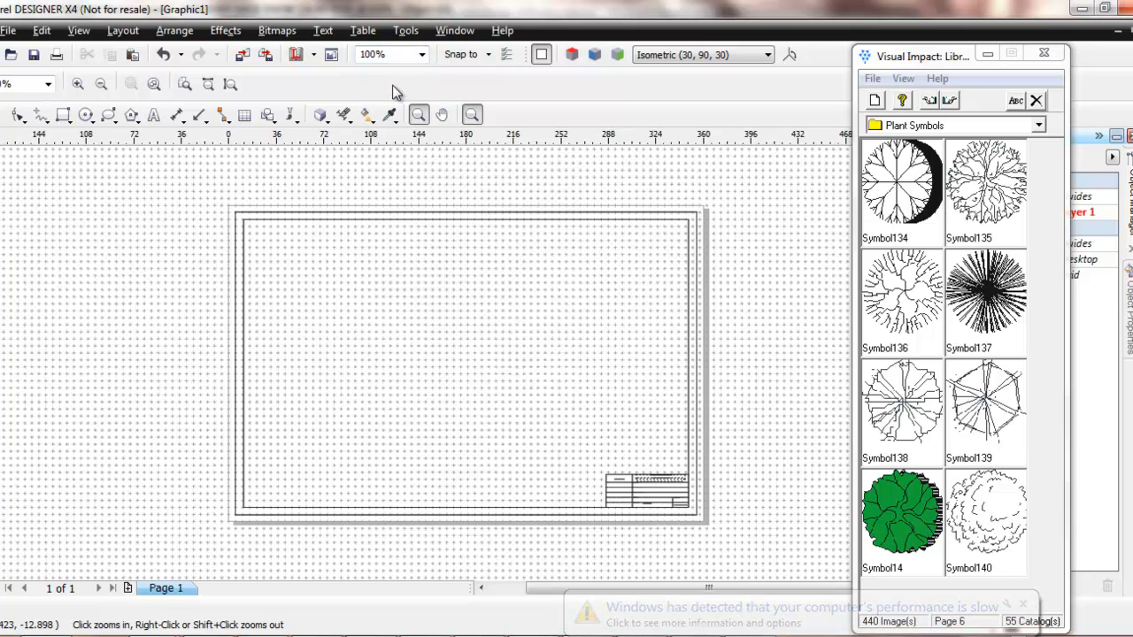
- Draw a horizontal line about 155 ft long in the upper part of the sheet and close the plant library window
click(41, 116)
click(472, 115)
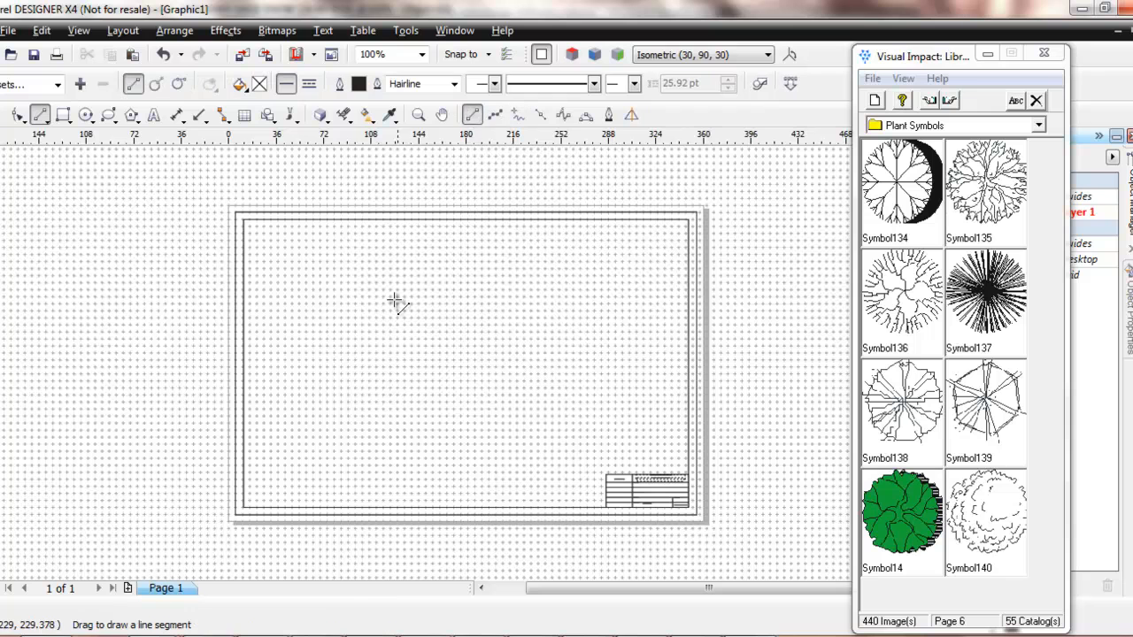
drag(316, 310, 522, 322)
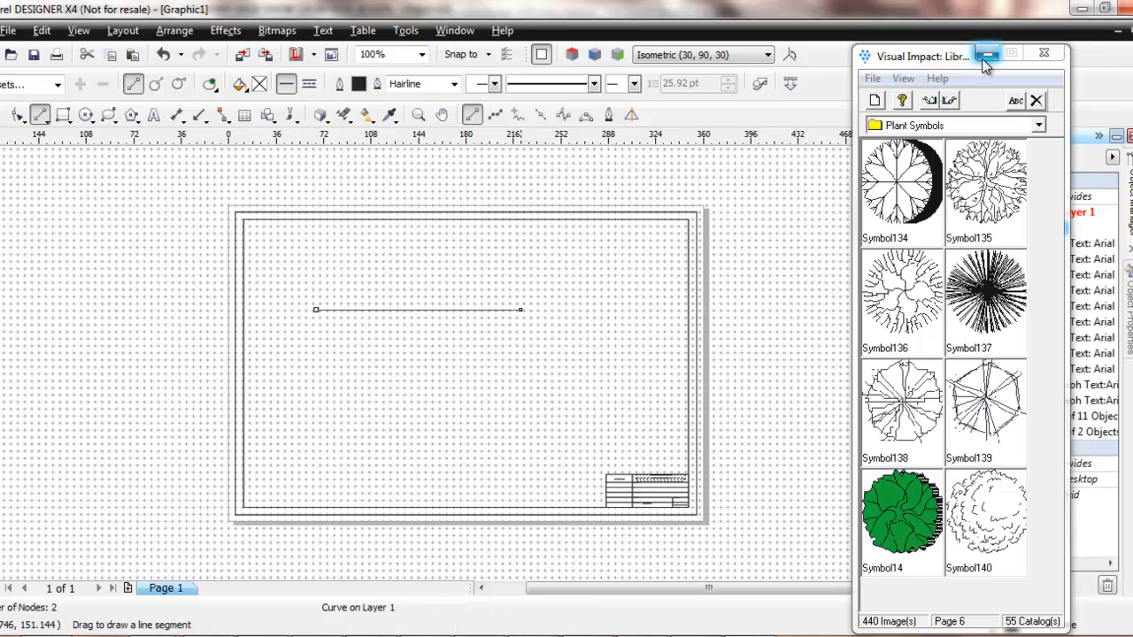
click(1044, 53)
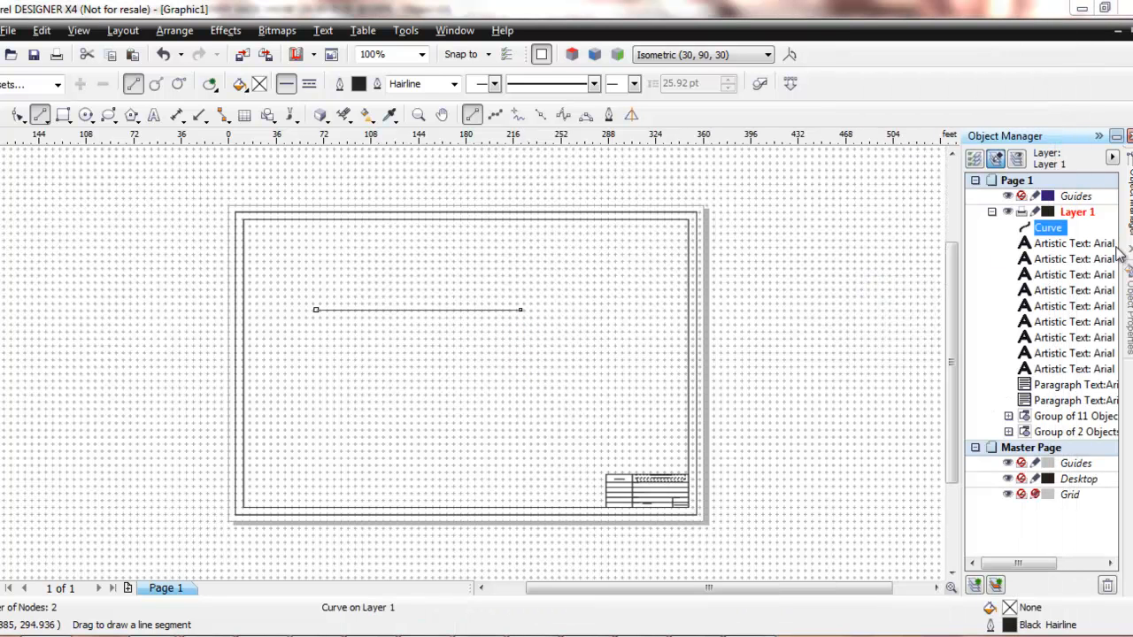
- Set the horizontal line's width to 100 ft and extend it with a vertical segment about 84 ft long down from its right end
click(1075, 212)
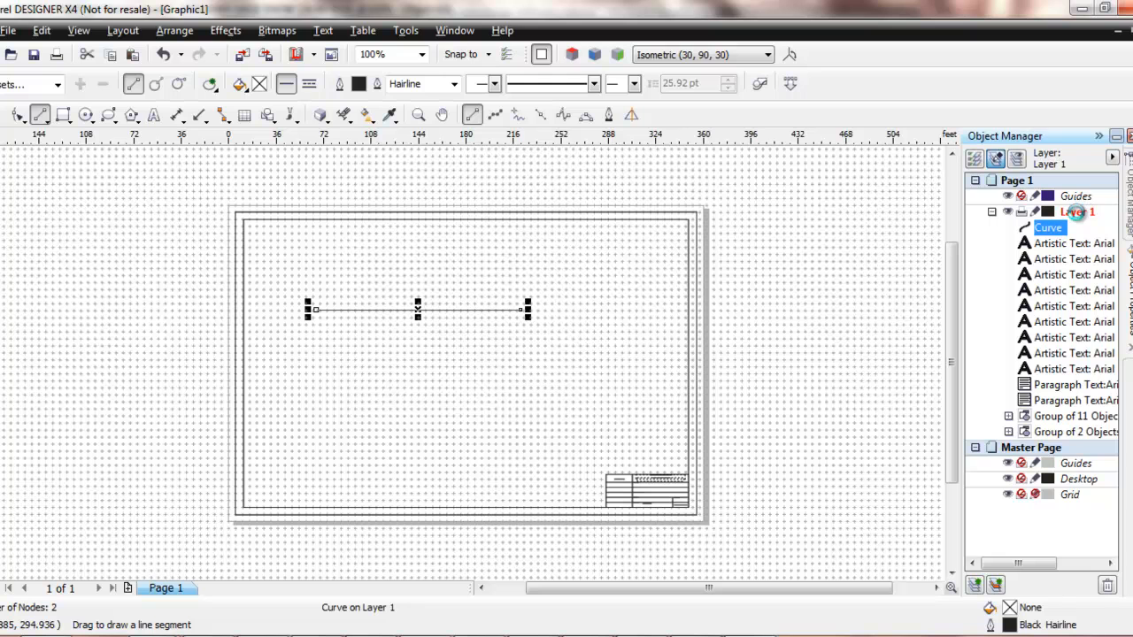
key(alt+Return)
click(1058, 164)
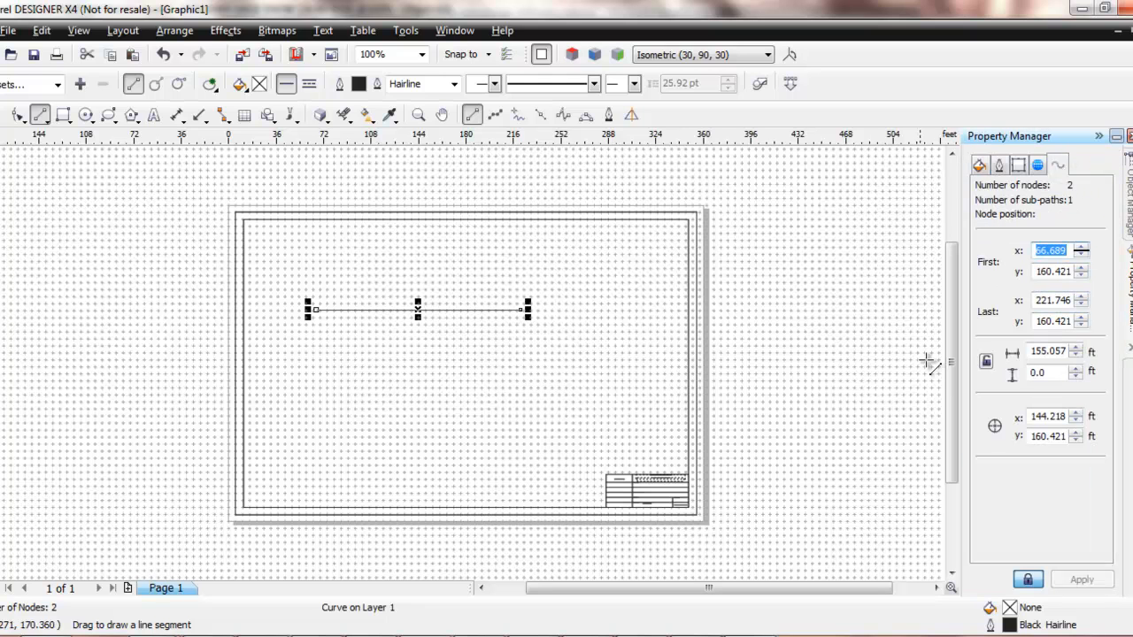
click(1052, 351)
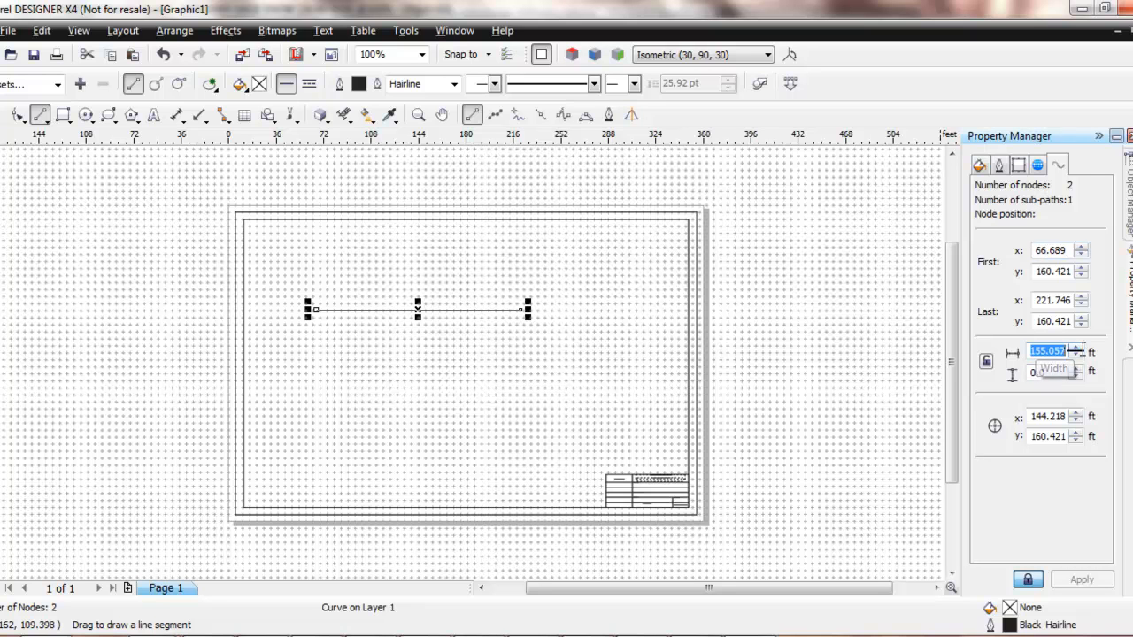
text(100)
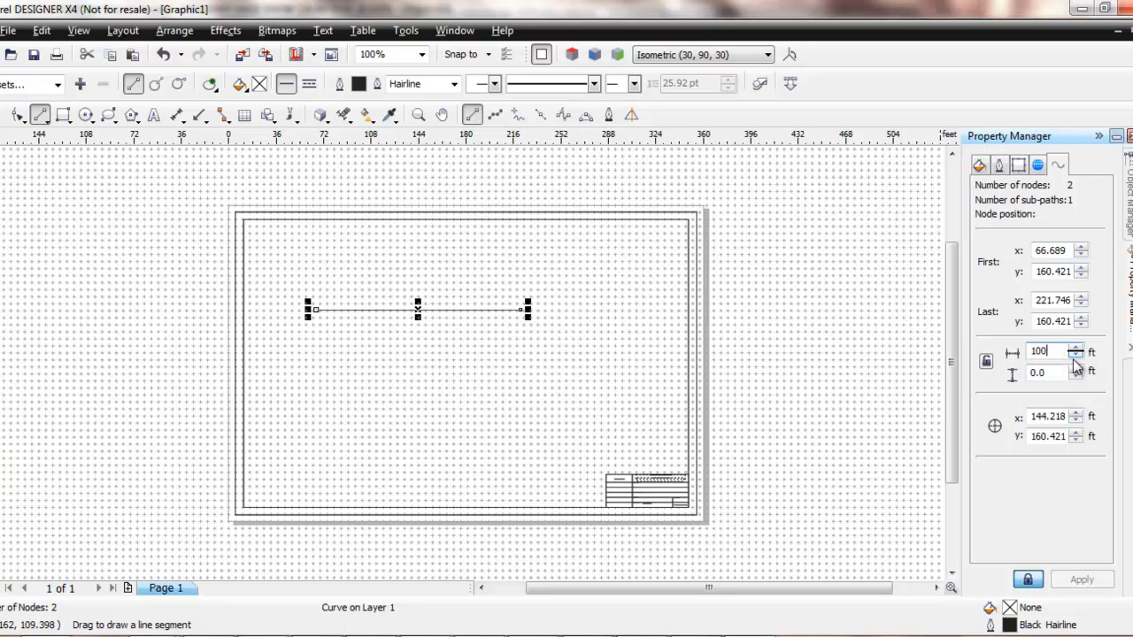
key(Return)
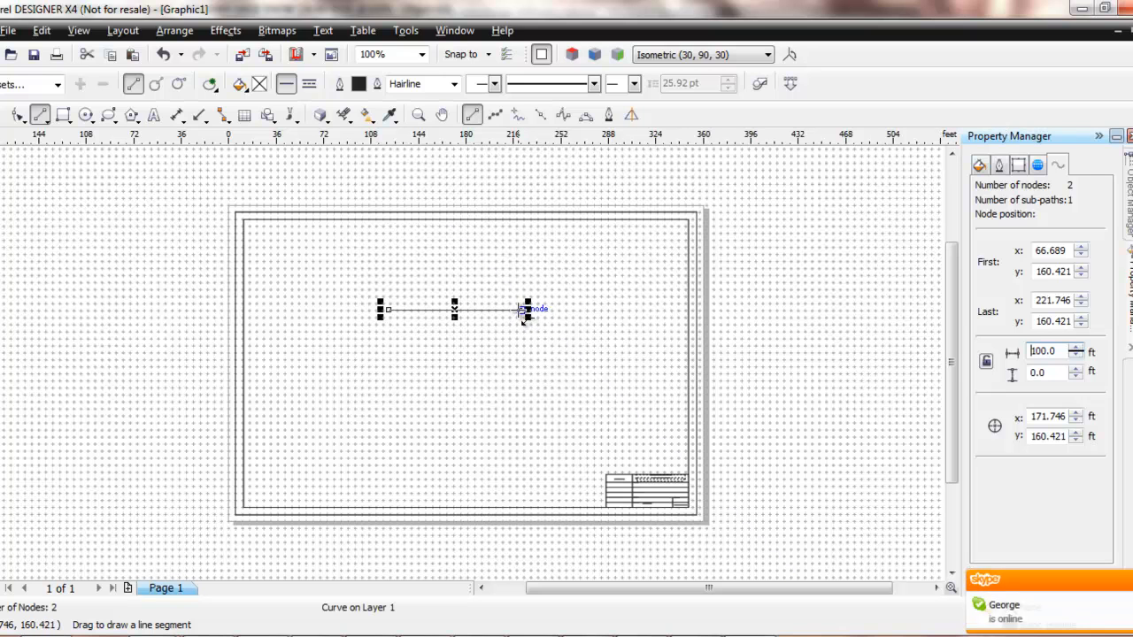
mouse_move(524, 309)
mouse_down()
mouse_move(518, 357)
mouse_move(518, 229)
mouse_move(587, 242)
mouse_move(602, 384)
mouse_move(523, 361)
mouse_move(523, 438)
mouse_move(521, 268)
mouse_move(529, 421)
mouse_up()
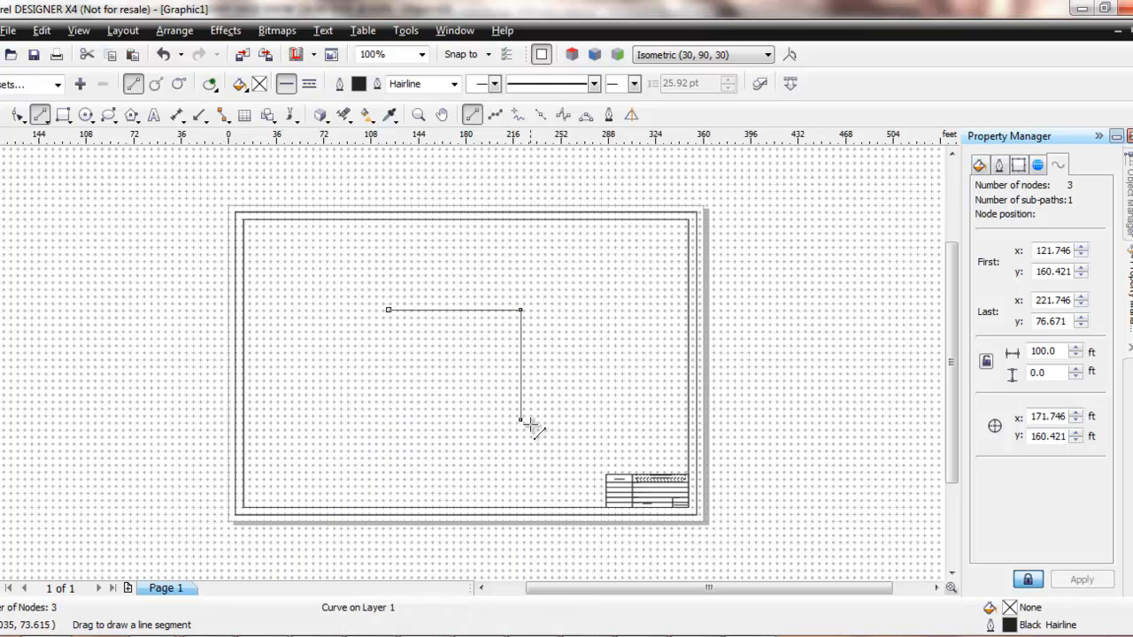
- Switch to the DUKE DESIGN drawing and, with nothing selected, choose an orange fill shade from the color palette's yellow range
click(1118, 33)
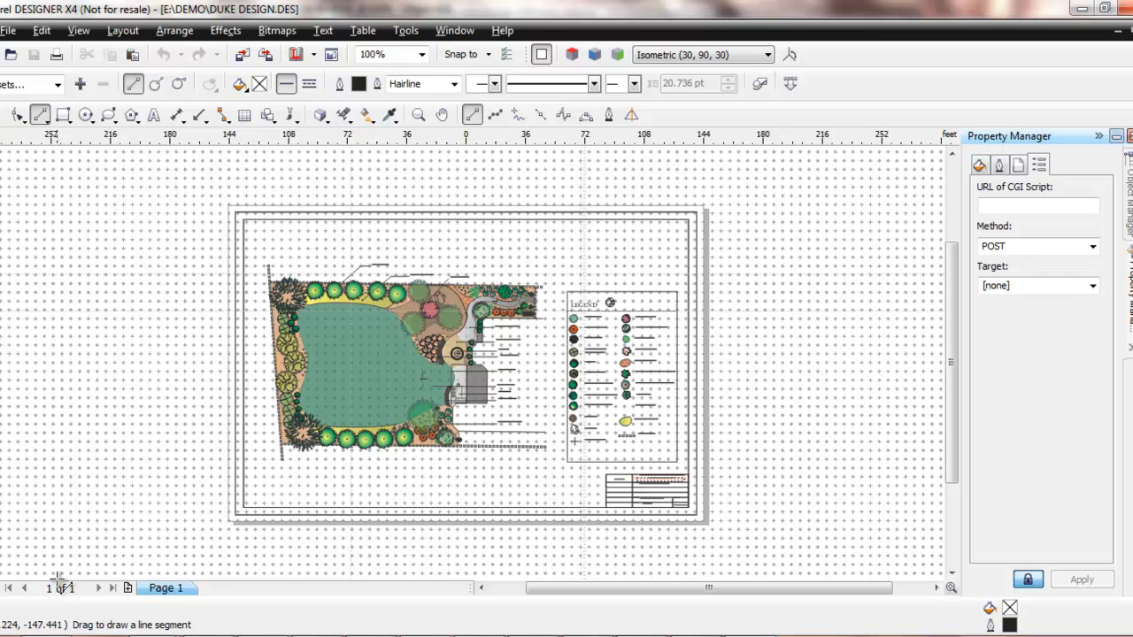
click(418, 115)
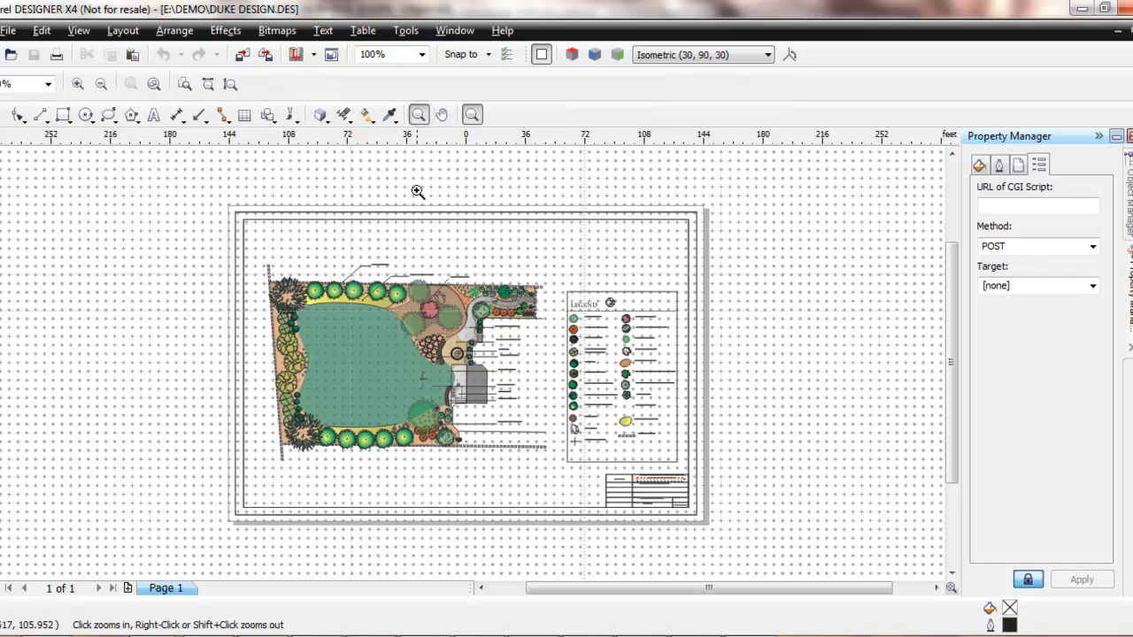
drag(255, 319, 510, 460)
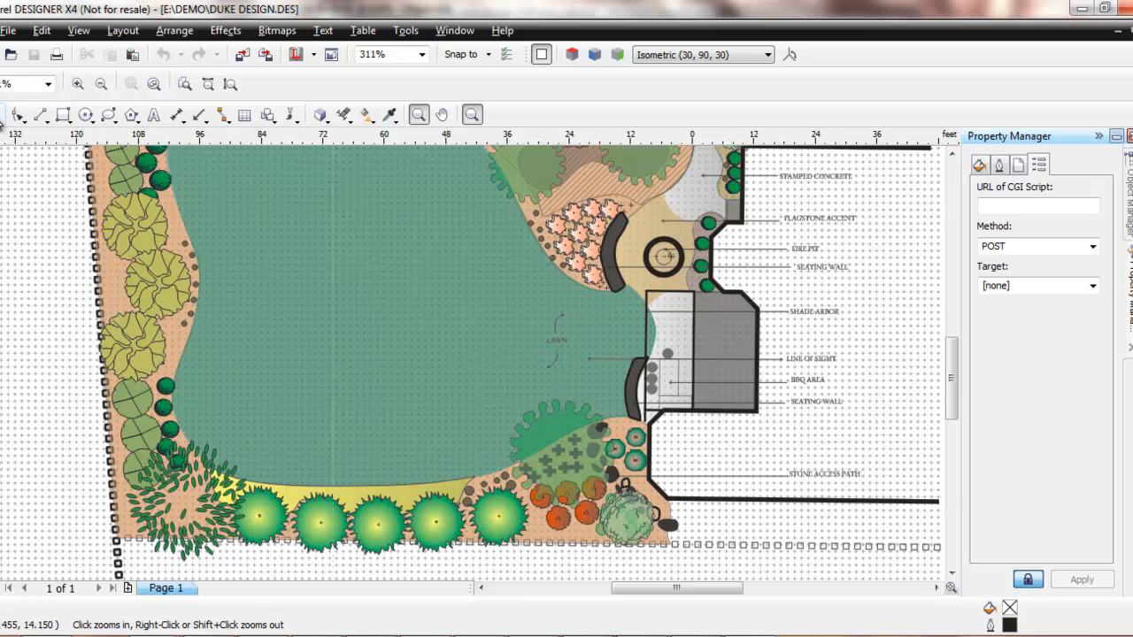
click(16, 115)
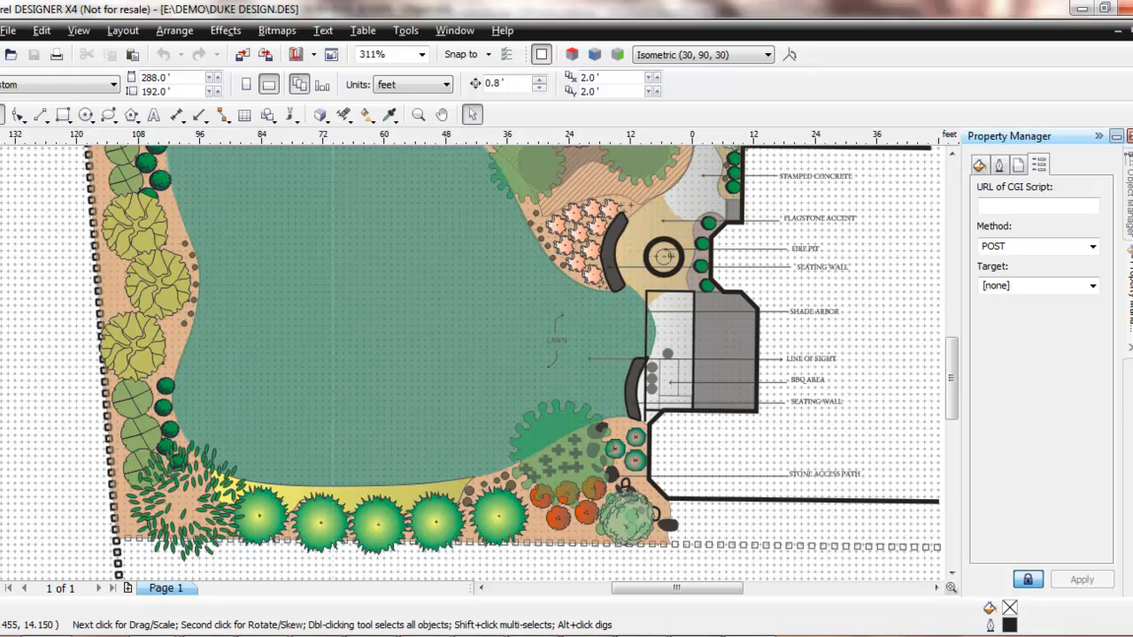
click(1127, 411)
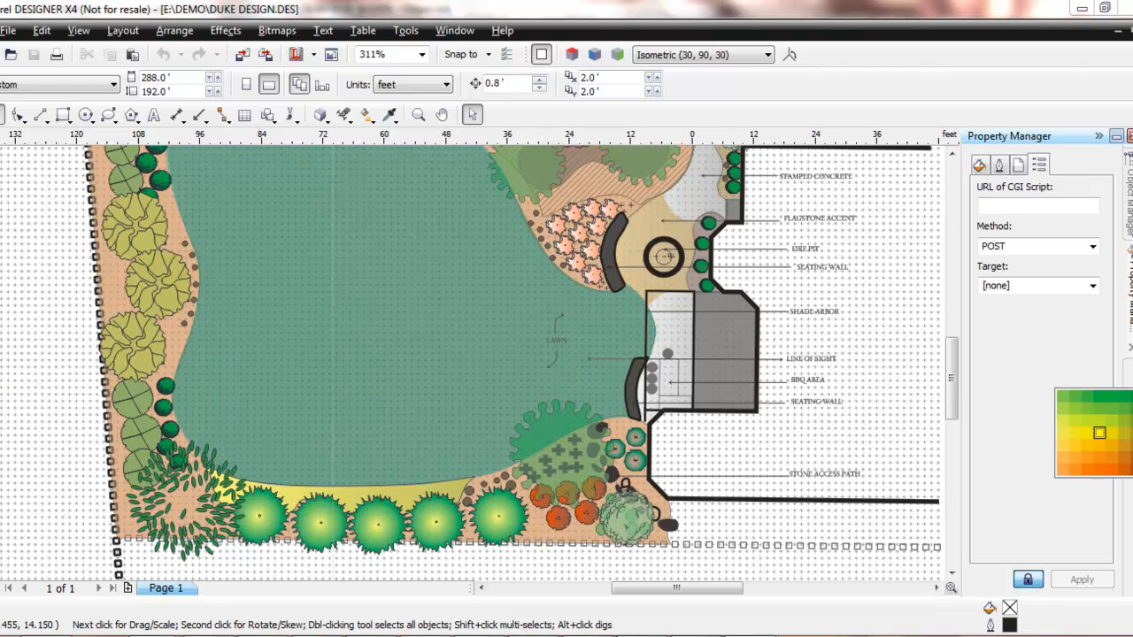
click(1124, 447)
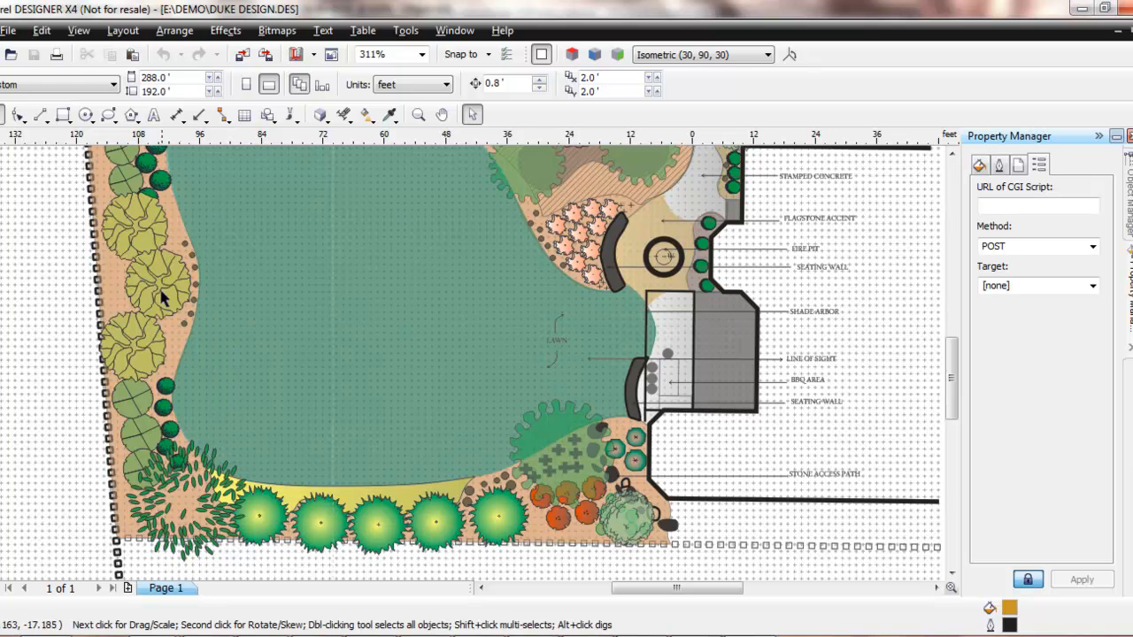
- Examine the gradient-filled plants, the transparent tree canopy, the labelled hardscape features and the plant legend in the finished plan
click(324, 549)
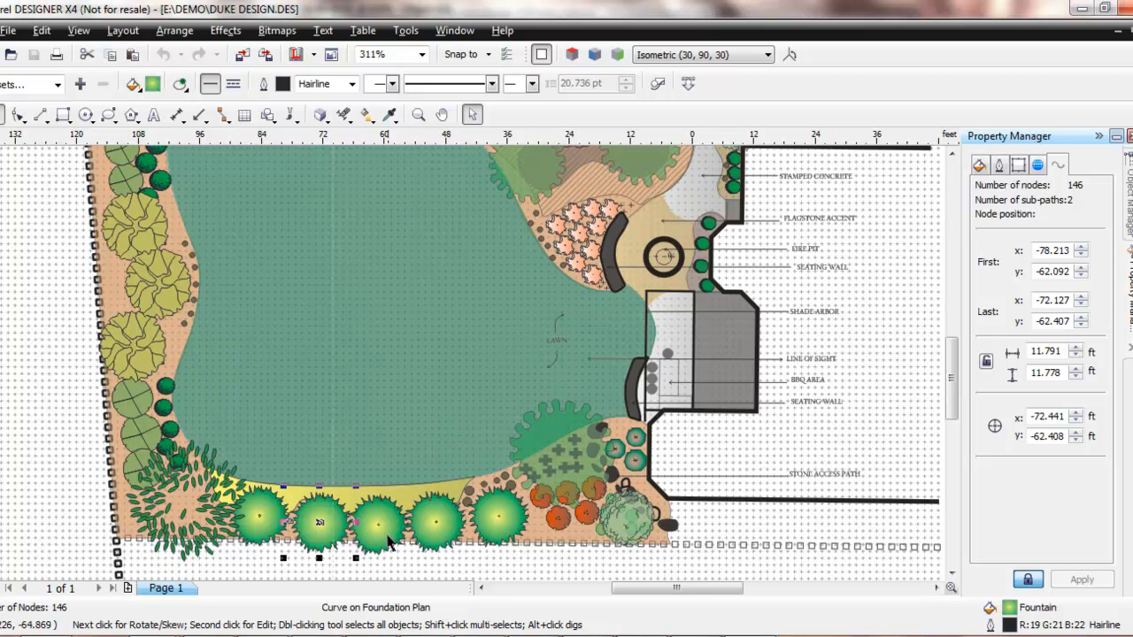
click(530, 478)
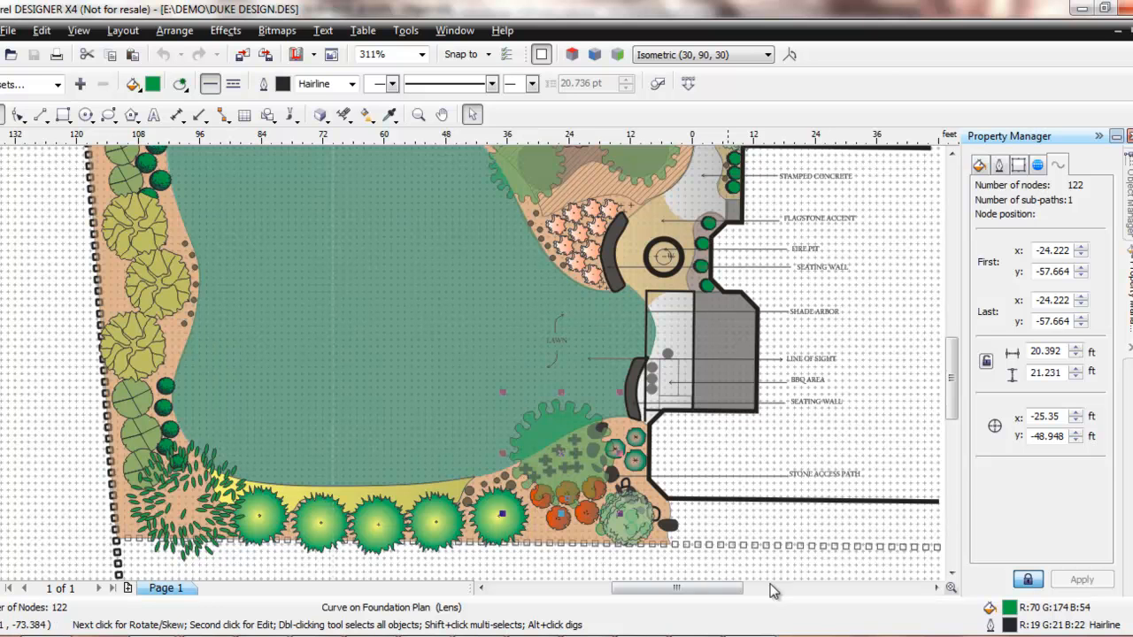
click(936, 588)
click(935, 589)
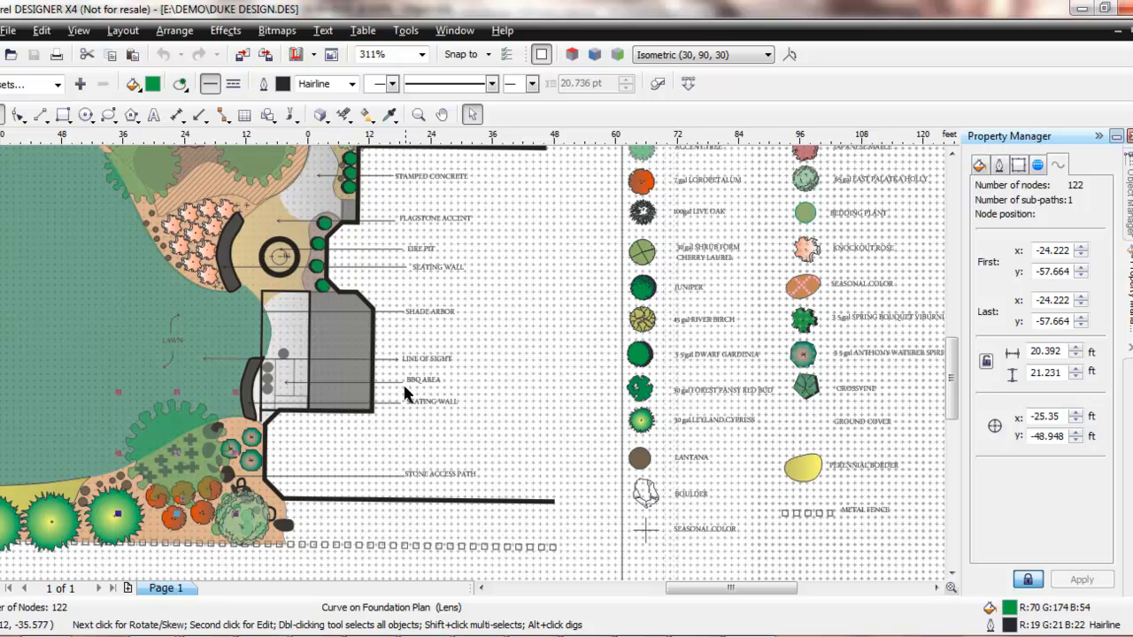
click(952, 156)
click(951, 155)
click(951, 156)
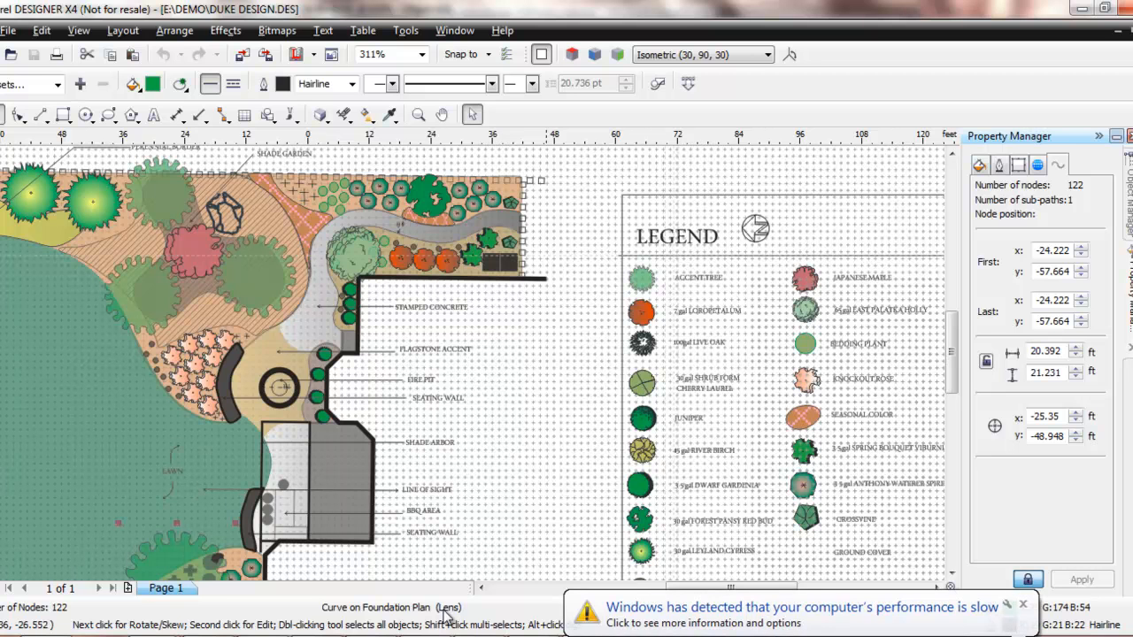
- Switch to the EarthScapes estimate and add a new line item named Labor at the end of the item table
key(alt+Tab)
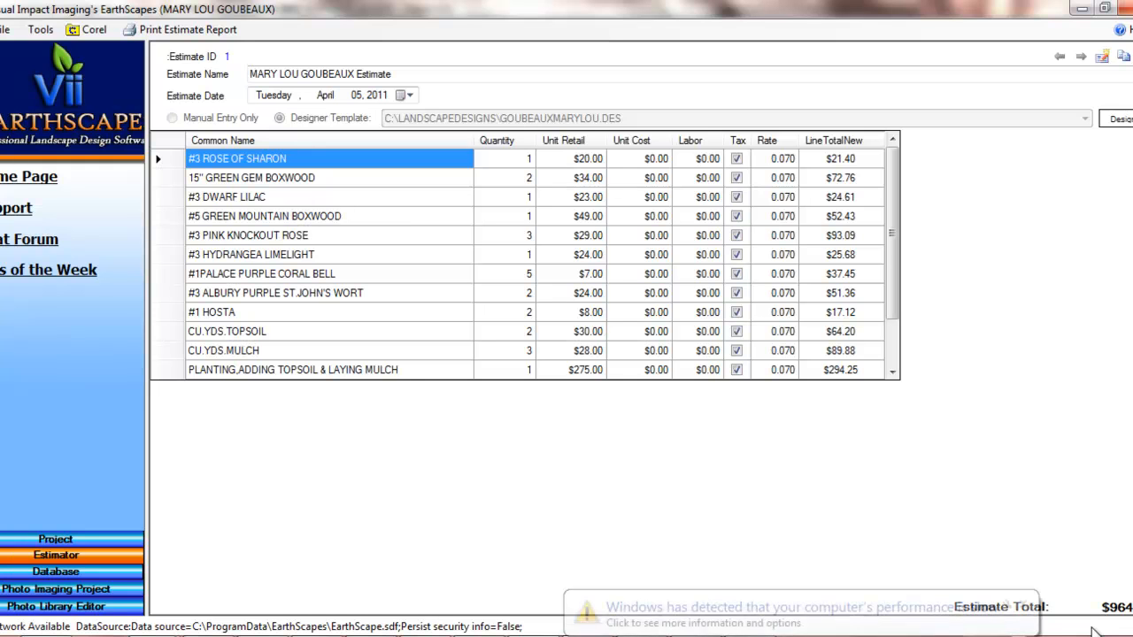
drag(893, 257, 894, 375)
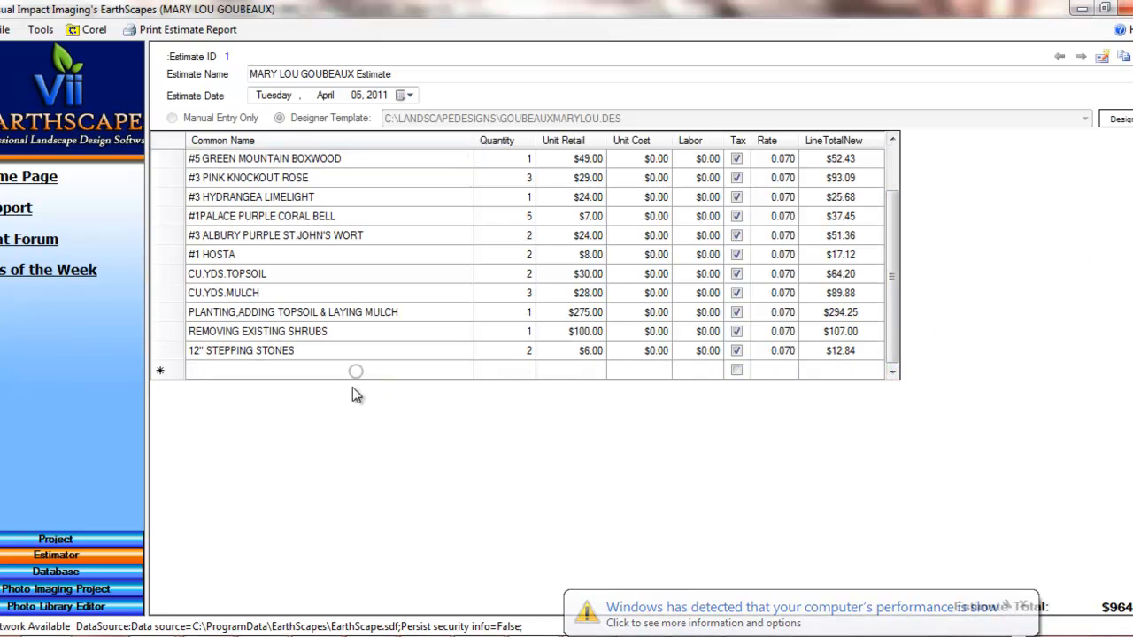
click(217, 372)
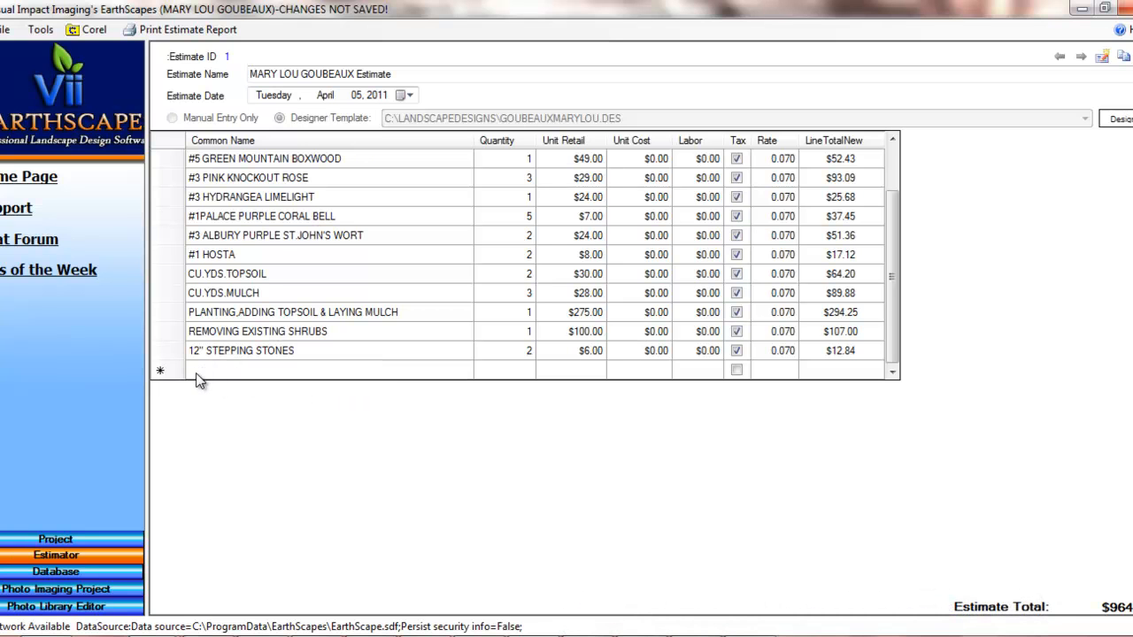
click(198, 371)
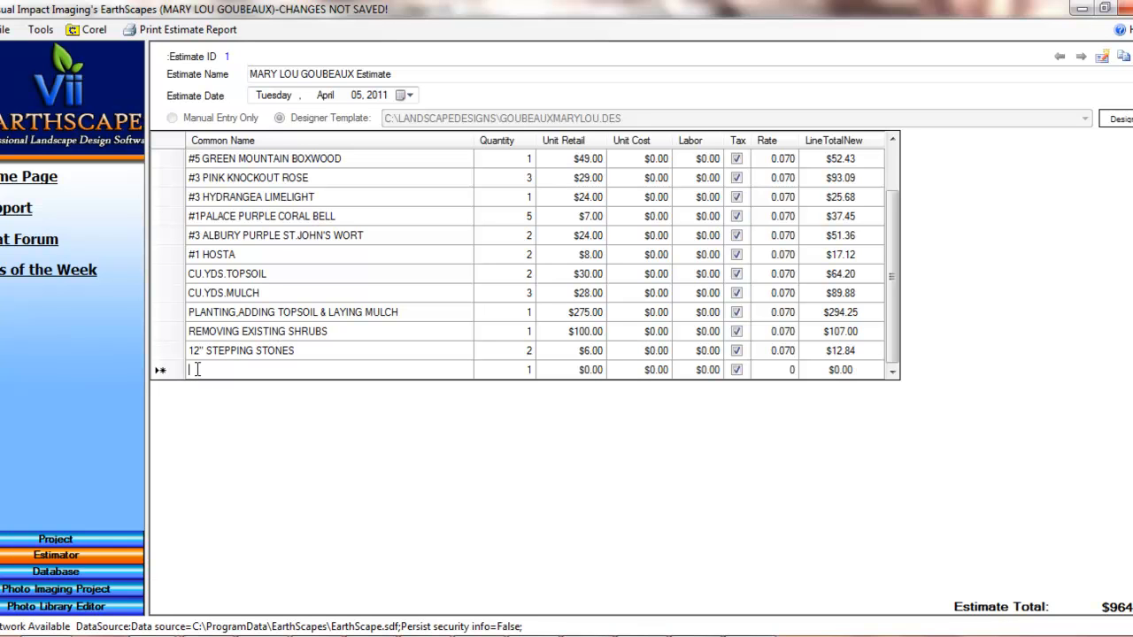
text(Labor)
- Open the photo imaging library and view its list of plant and material categories, keeping Accessed Recently selected
click(114, 593)
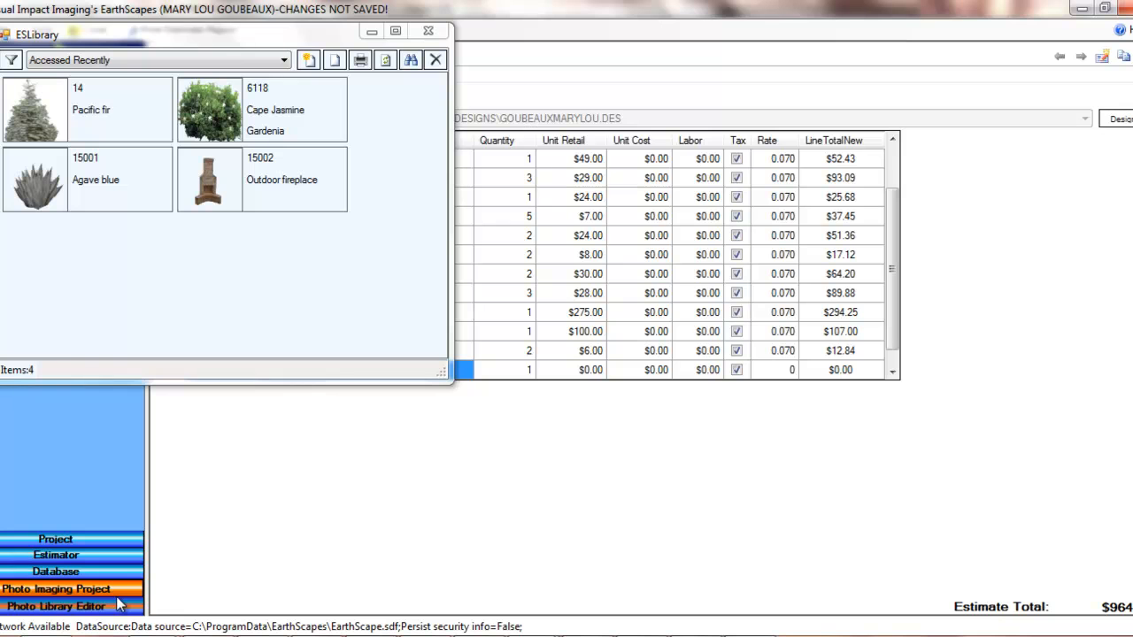
click(269, 60)
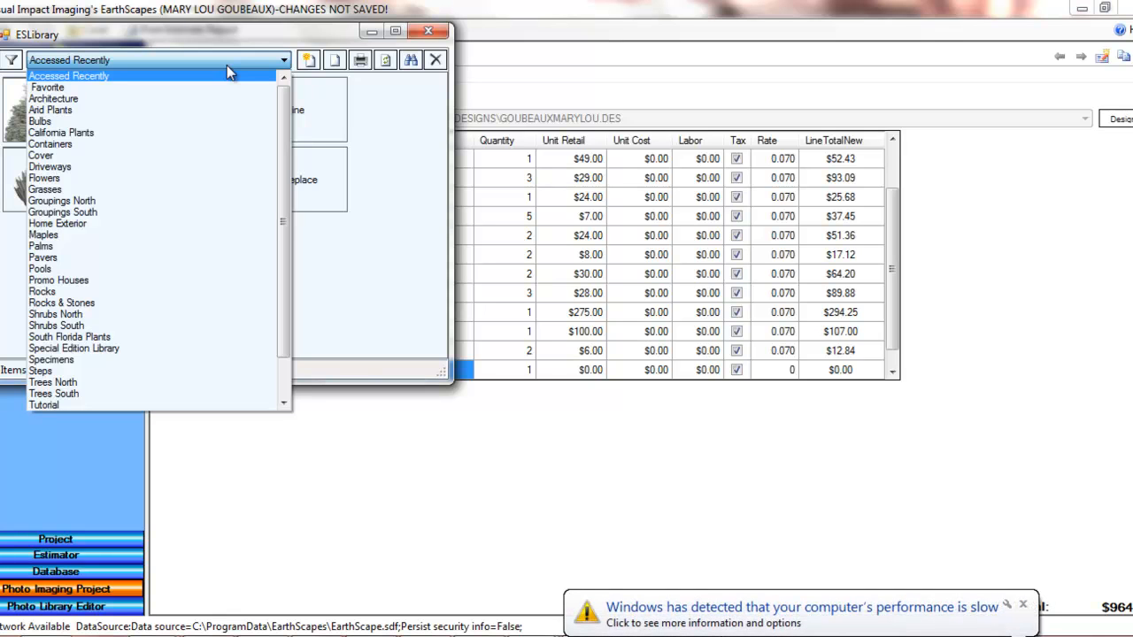
click(396, 218)
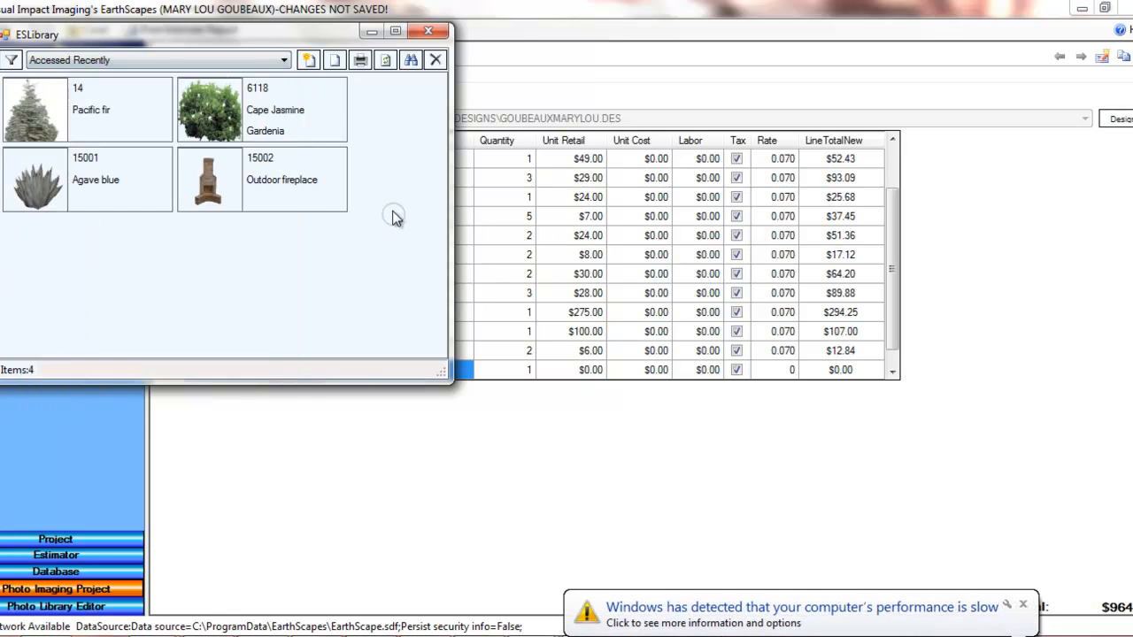
- Search the library inventory for common names starting with "oa", then close the item finder and the library window
click(410, 59)
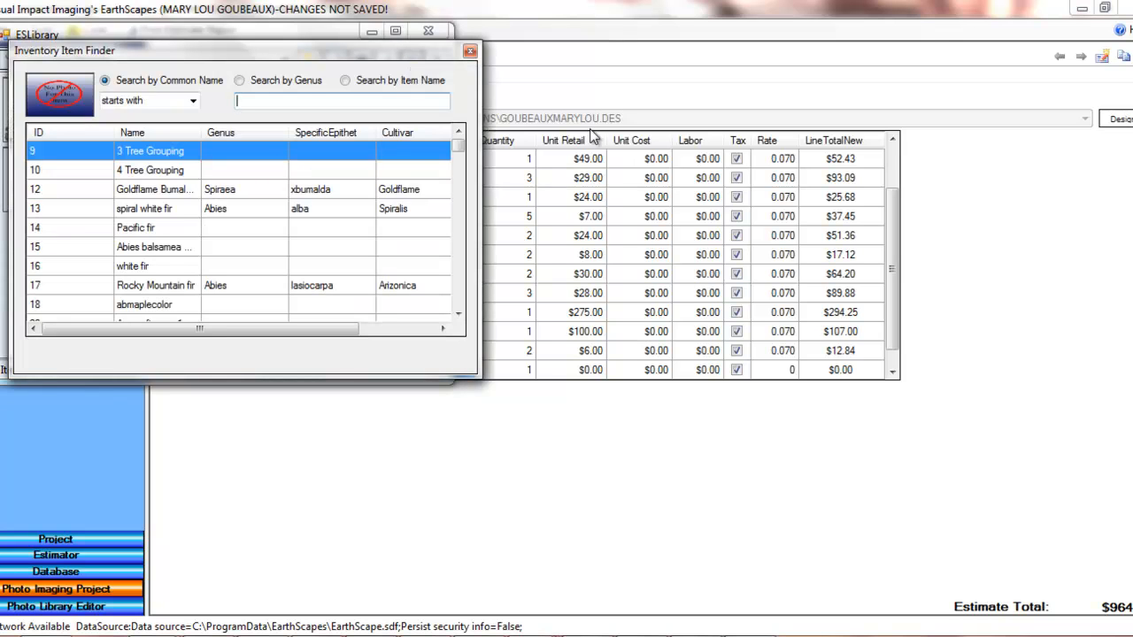
text(oa)
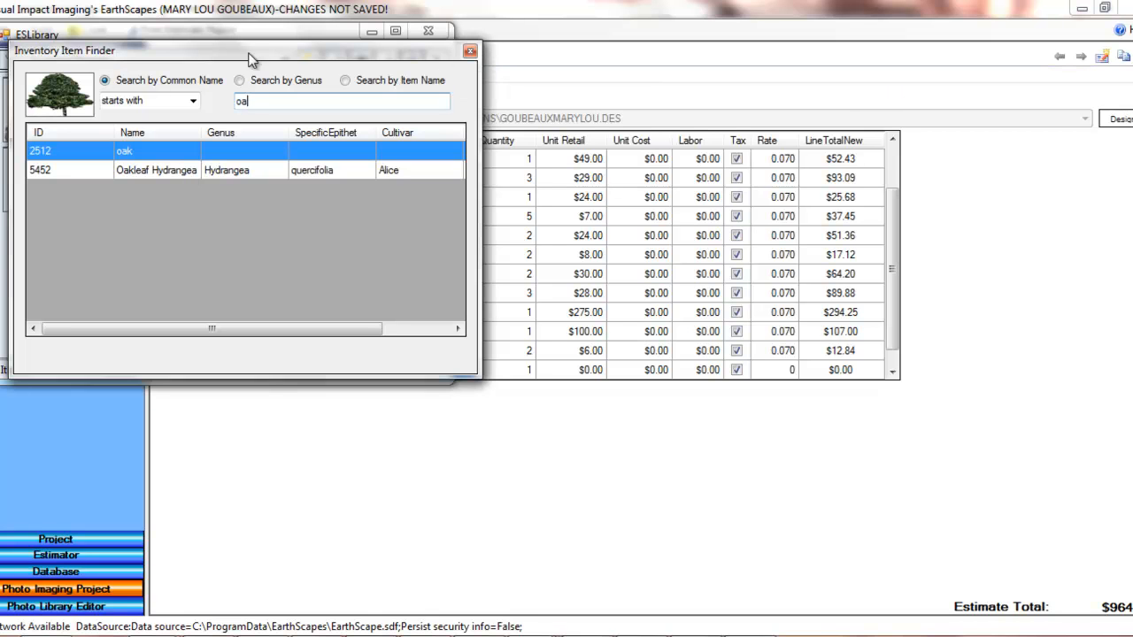
click(469, 52)
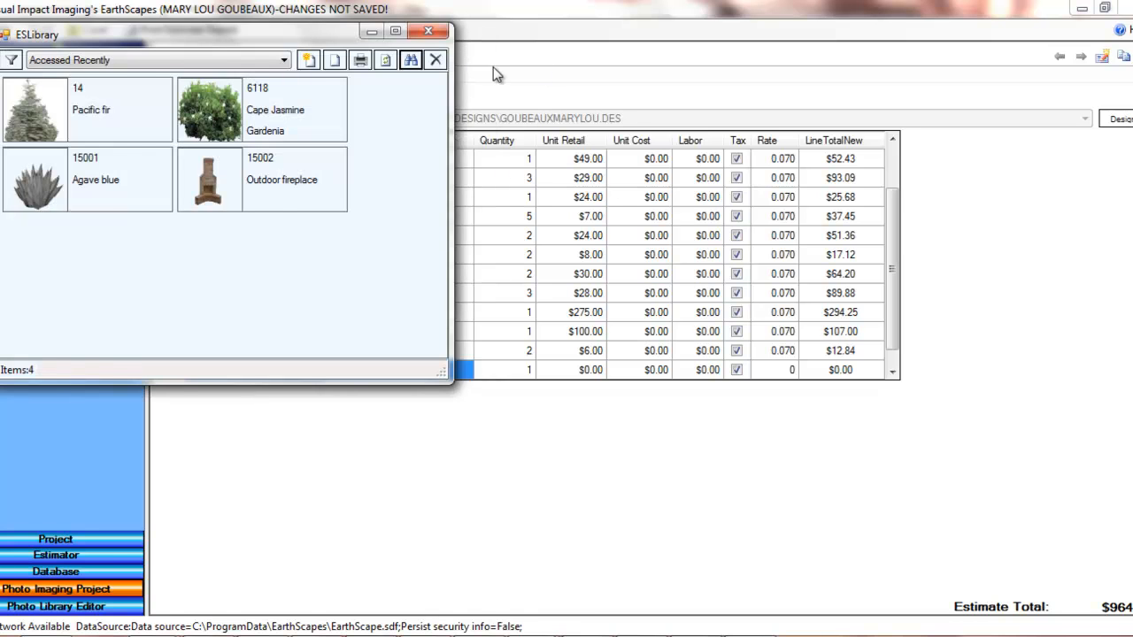
drag(309, 45, 369, 43)
click(486, 31)
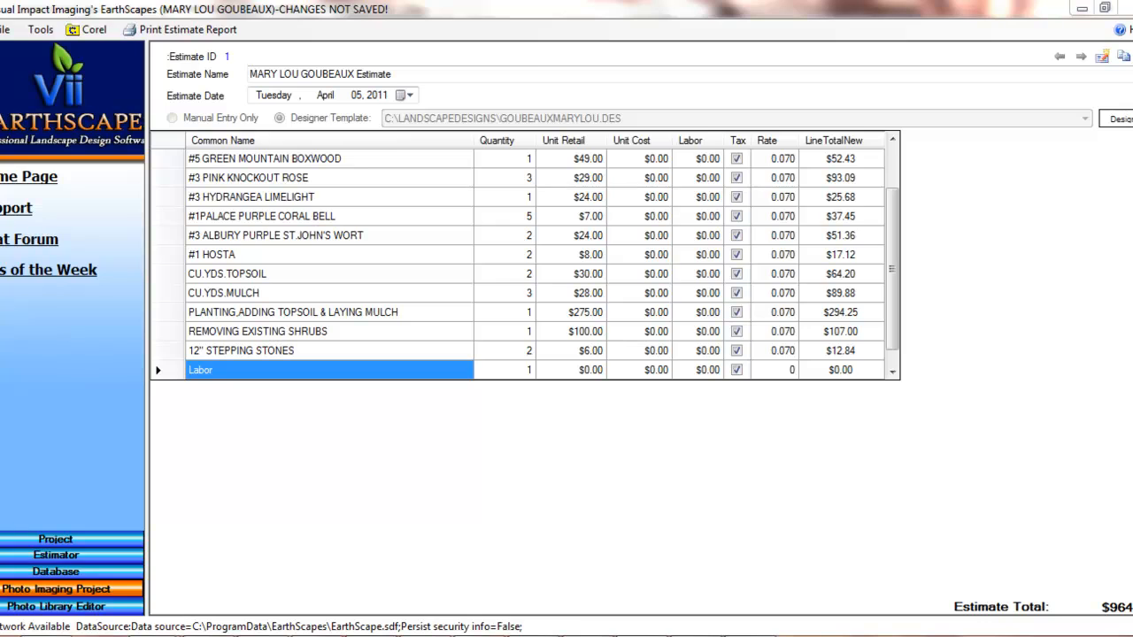
- Switch to the Landscape Design Software webinar in PowerPoint, start the slide show from the current slide and advance to the Computer requirements slide
key(alt+Tab)
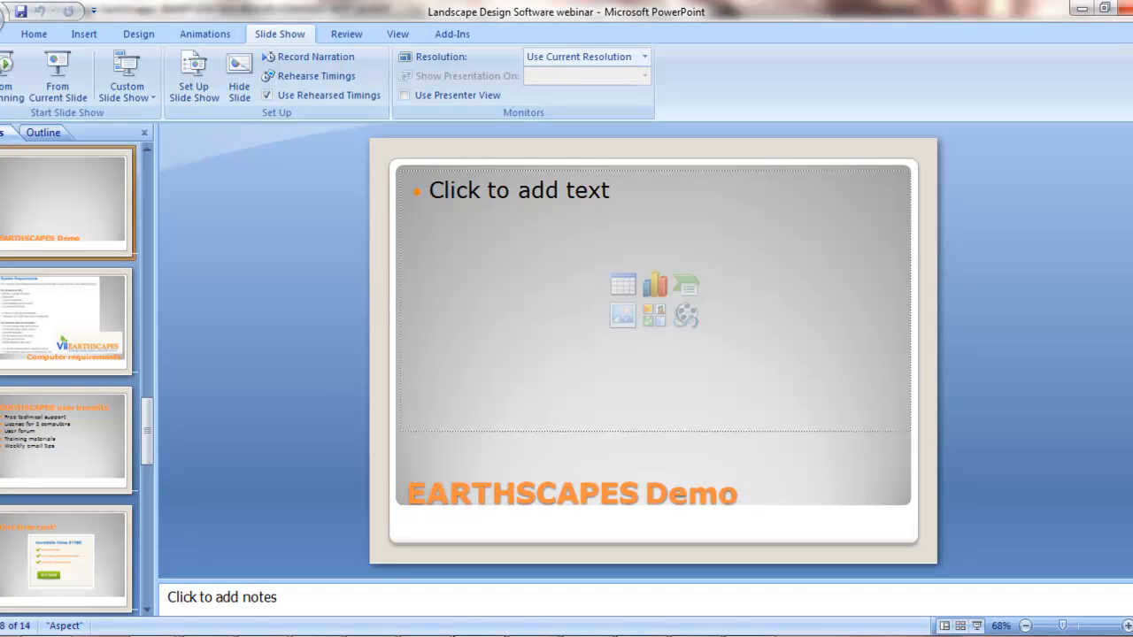
click(51, 78)
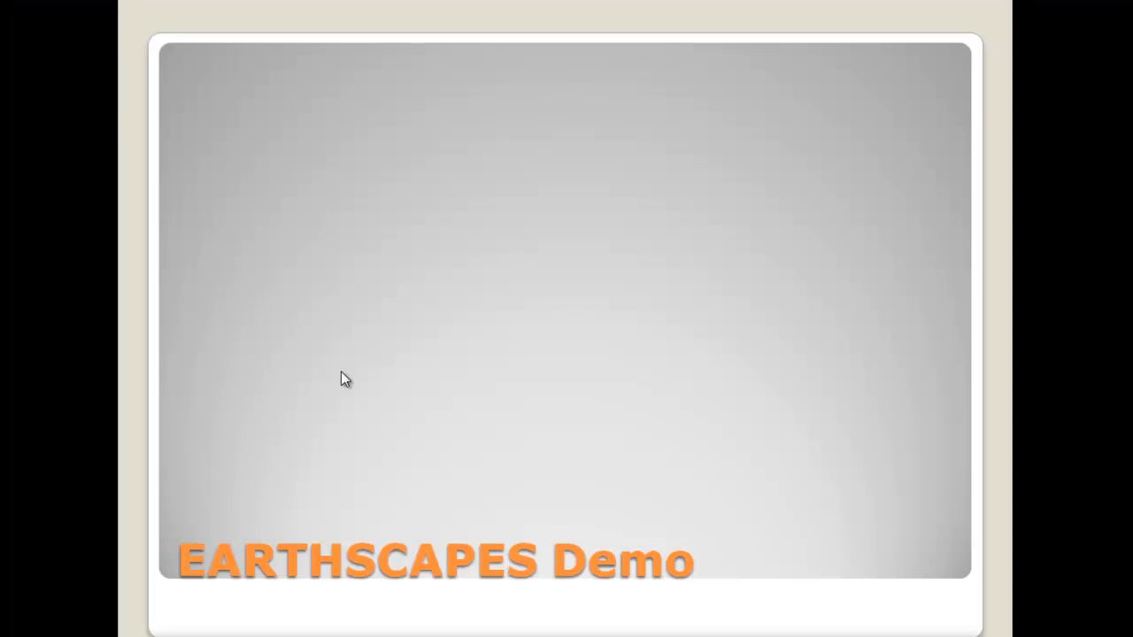
click(340, 357)
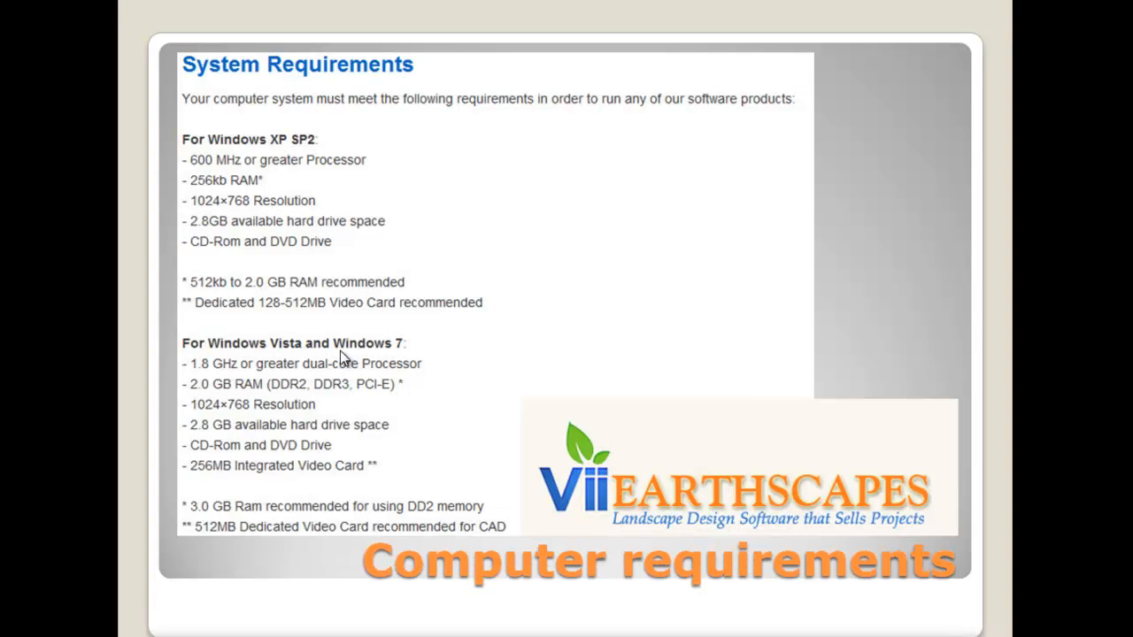